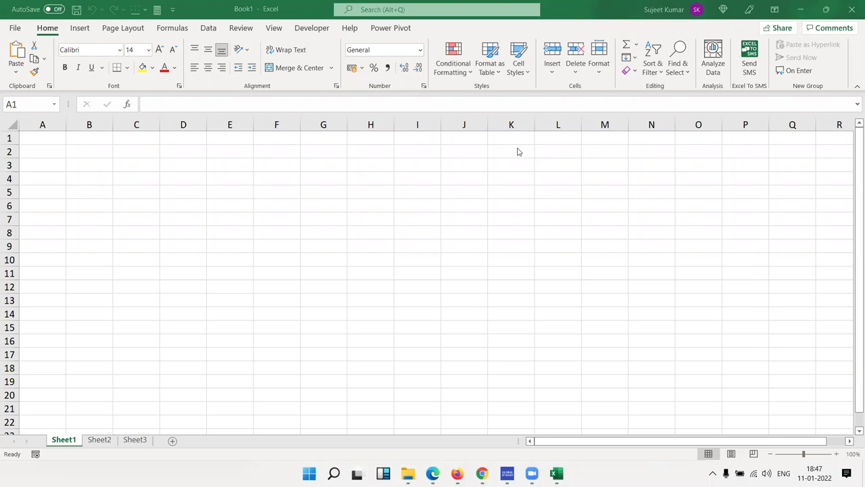
Open Excel's New page and browse the available workbook templates
left_click(9, 30)
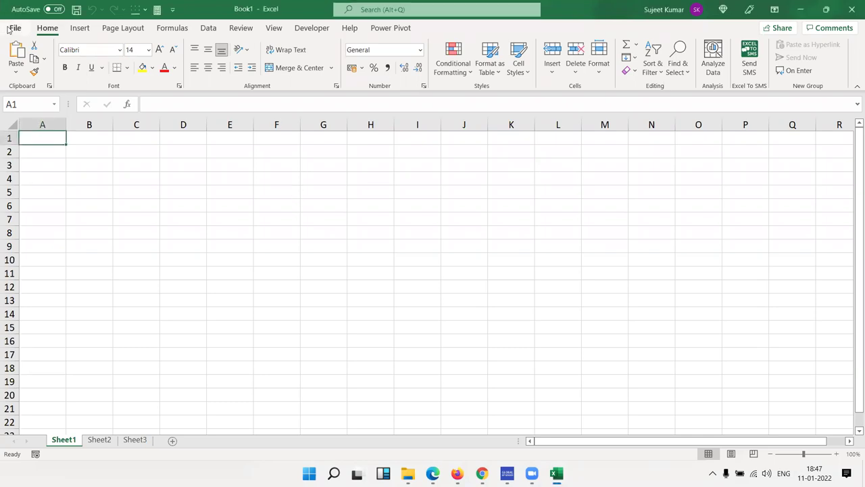
left_click(12, 28)
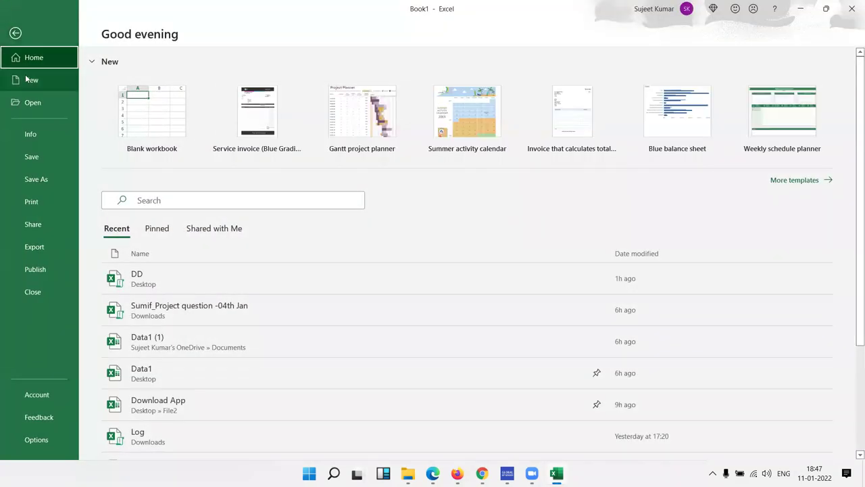
left_click(27, 80)
scroll(592, 247, "down", 5)
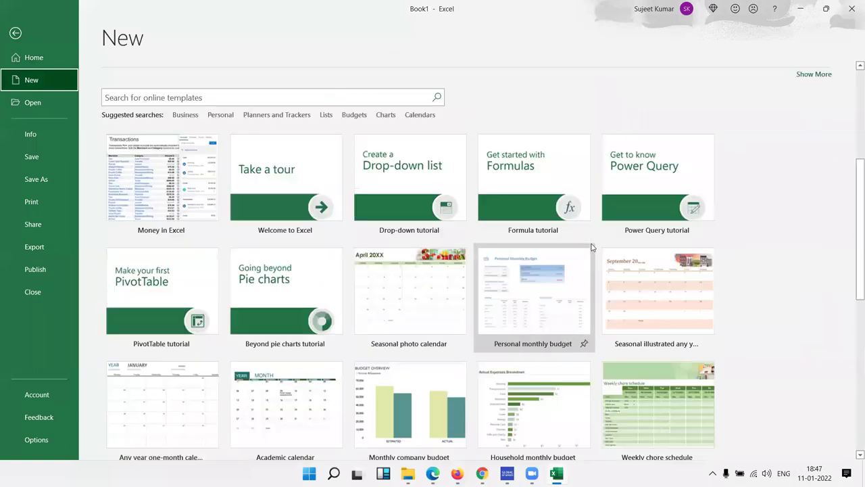
scroll(591, 247, "down", 5)
scroll(591, 247, "down", 1)
scroll(591, 248, "up", 2)
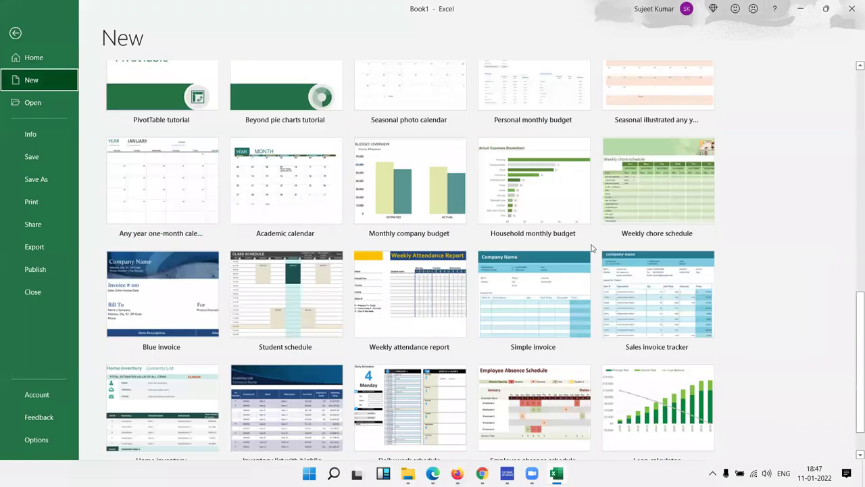
scroll(591, 247, "up", 10)
scroll(591, 247, "down", 2)
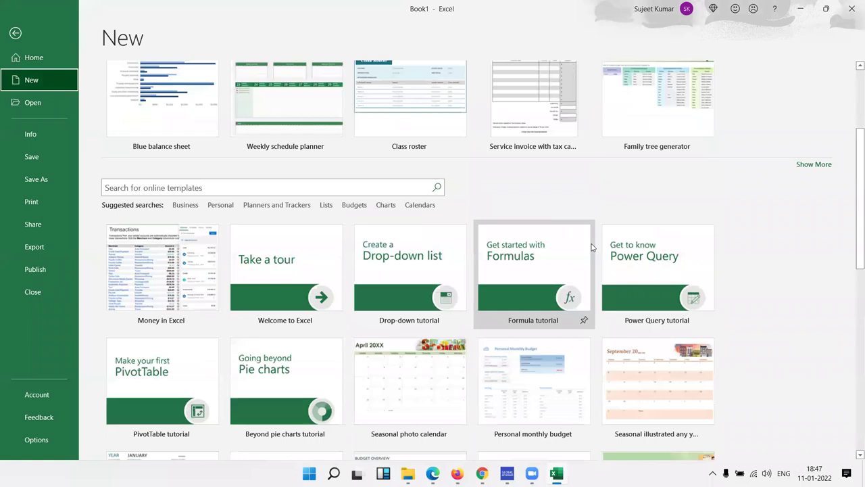
scroll(591, 247, "up", 2)
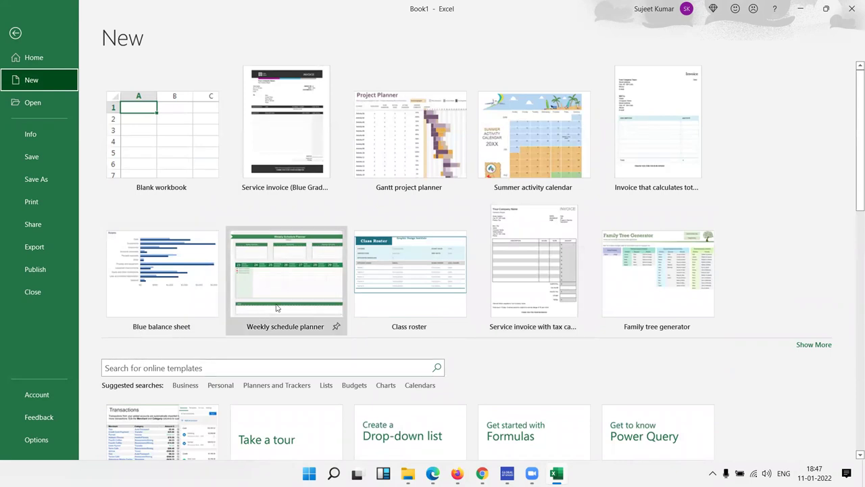
Search online templates for 'planner' and preview the Event planner and timeline template
left_click(185, 367)
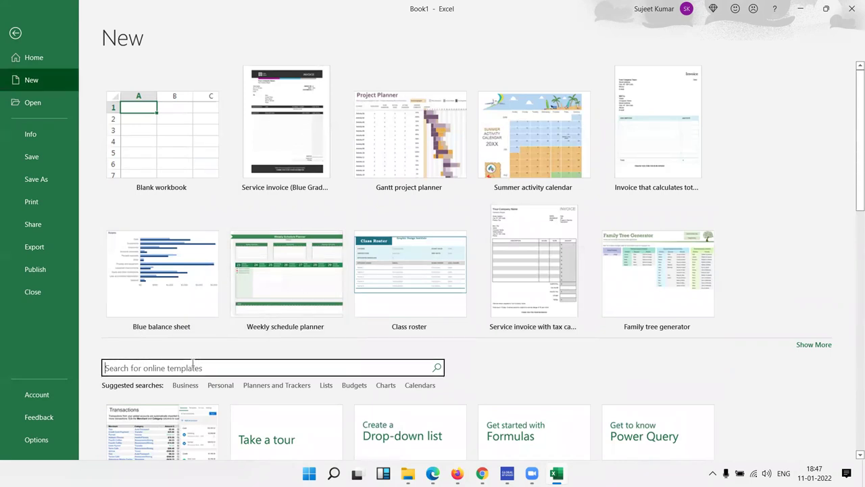
type("planner")
key("Return")
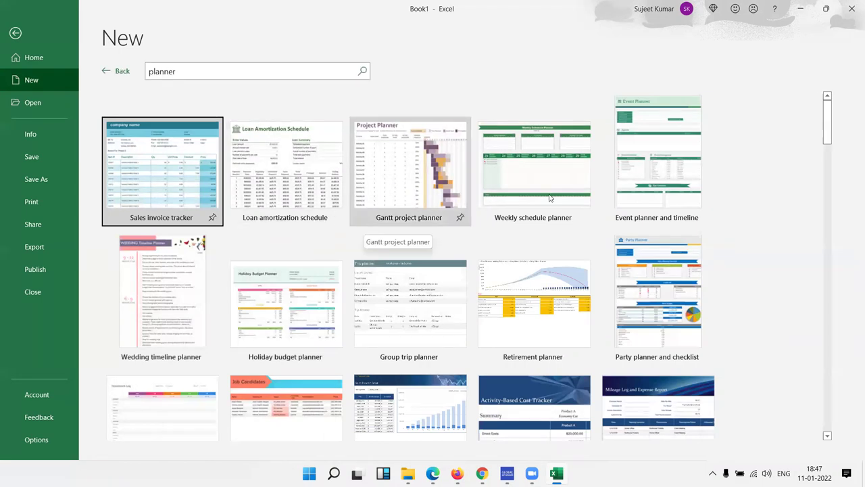
left_click(615, 178)
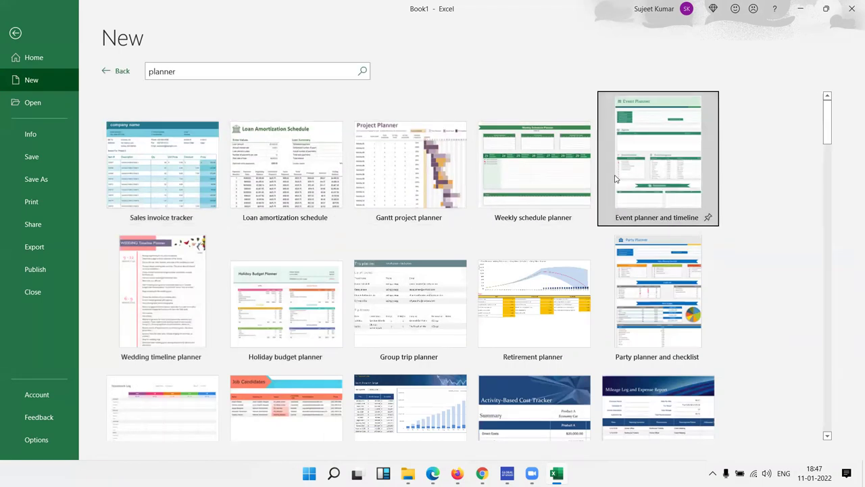
Create the Event planner workbook and select its event title, venue and start date cells
left_click(508, 281)
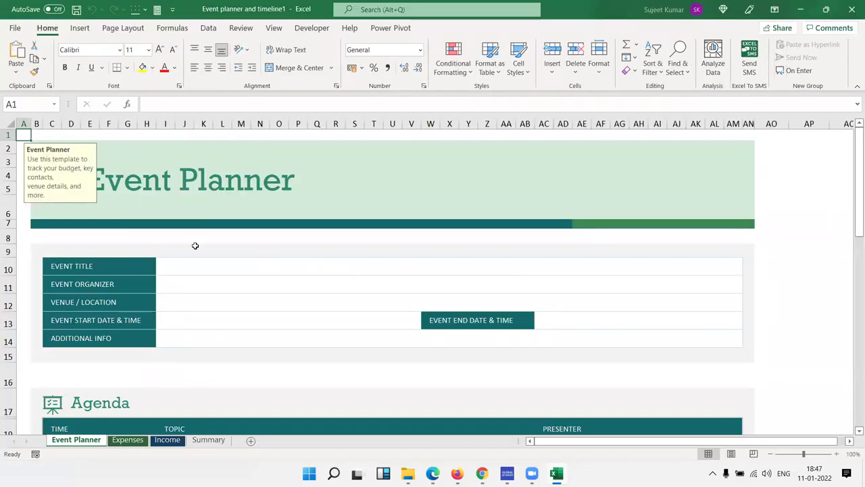
left_click(189, 267)
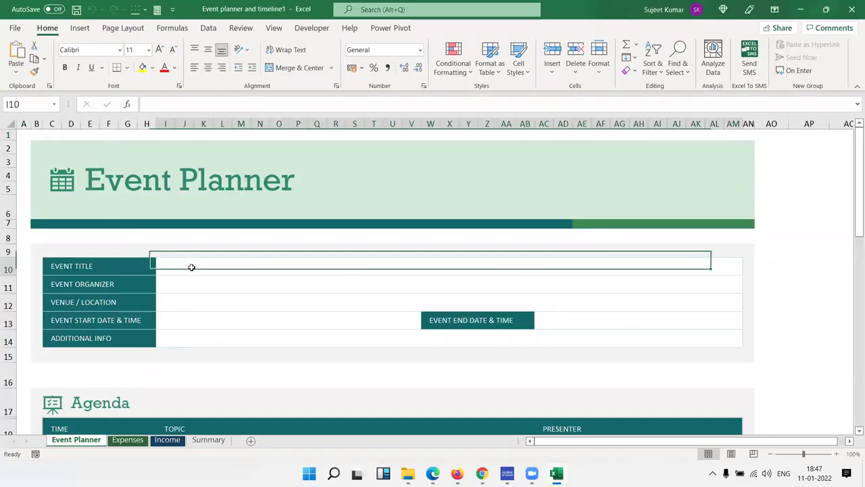
left_click(201, 301)
left_click(204, 325)
Scroll through the Event Planner sheet, then close the workbook
scroll(205, 329, "down", 2)
scroll(206, 330, "down", 5)
scroll(205, 326, "up", 7)
scroll(210, 318, "down", 10)
scroll(211, 315, "down", 6)
scroll(212, 316, "up", 11)
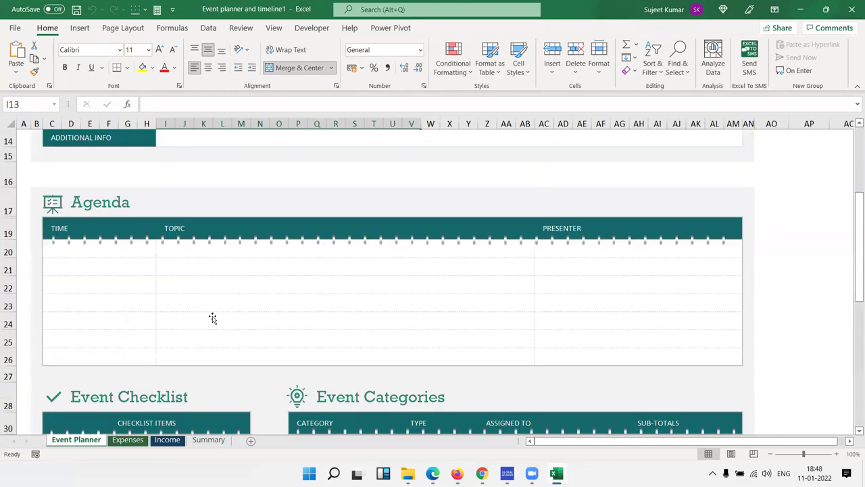
scroll(215, 304, "up", 5)
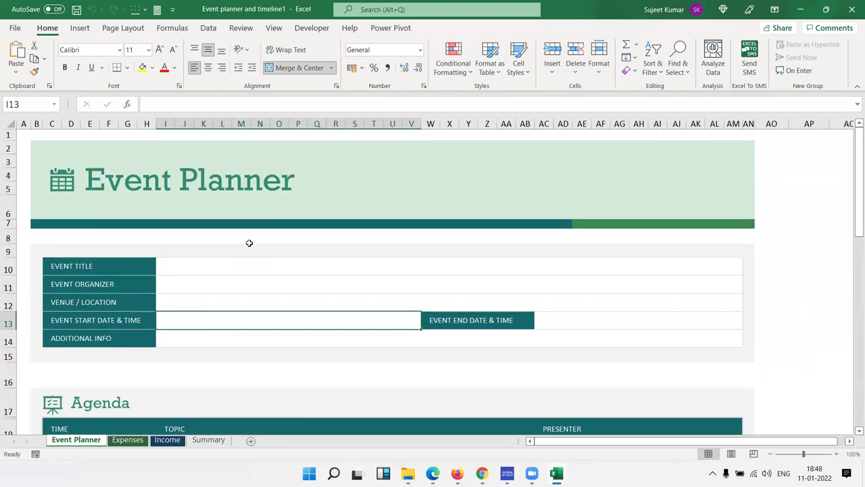
left_click(848, 18)
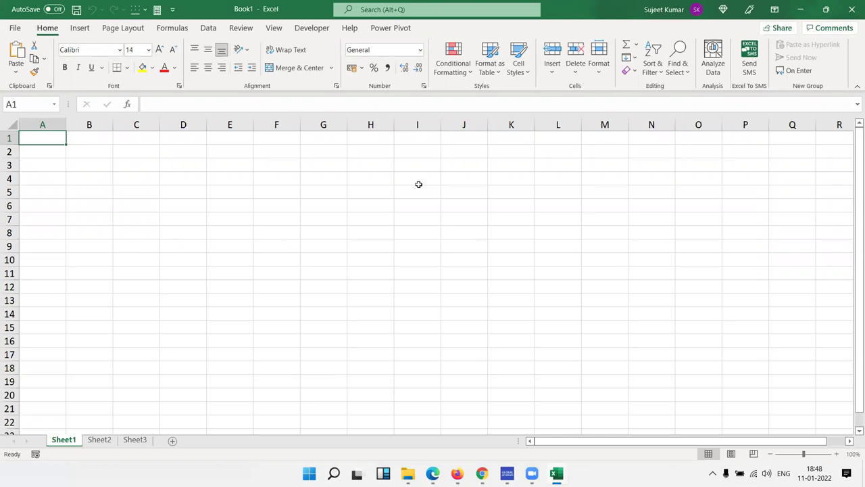
Open the HR-Dashboard workbook from the recent files list
left_click(9, 28)
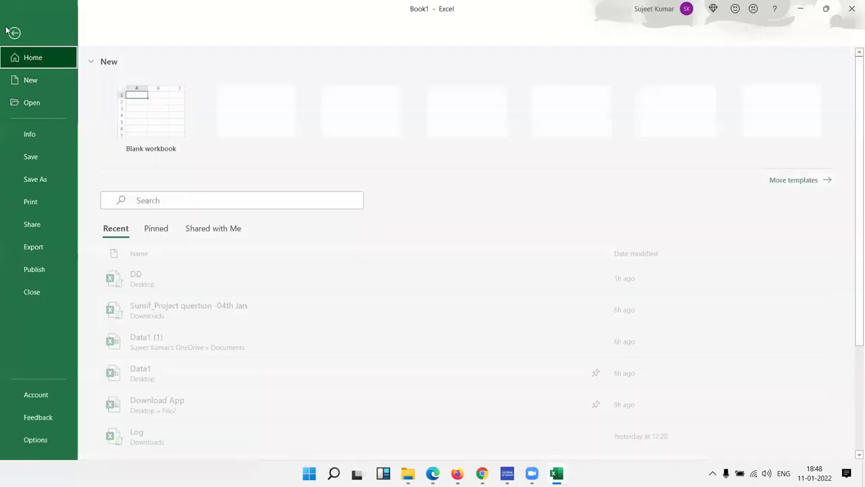
left_click(48, 107)
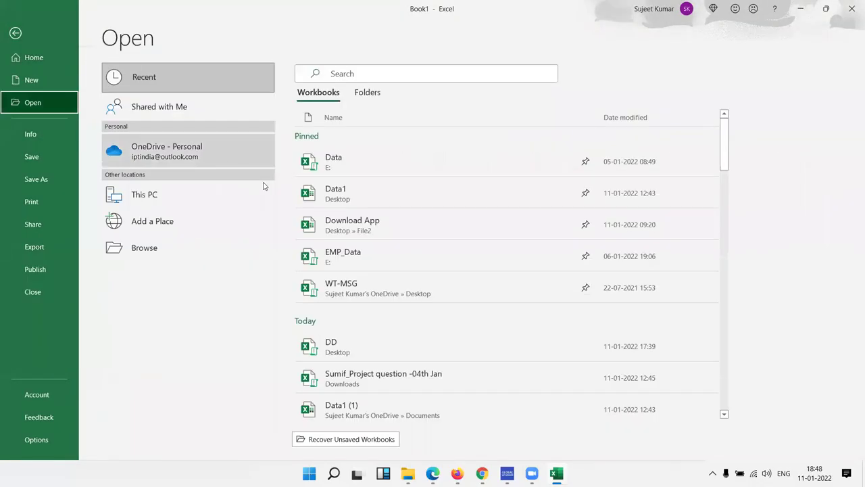
scroll(408, 259, "down", 3)
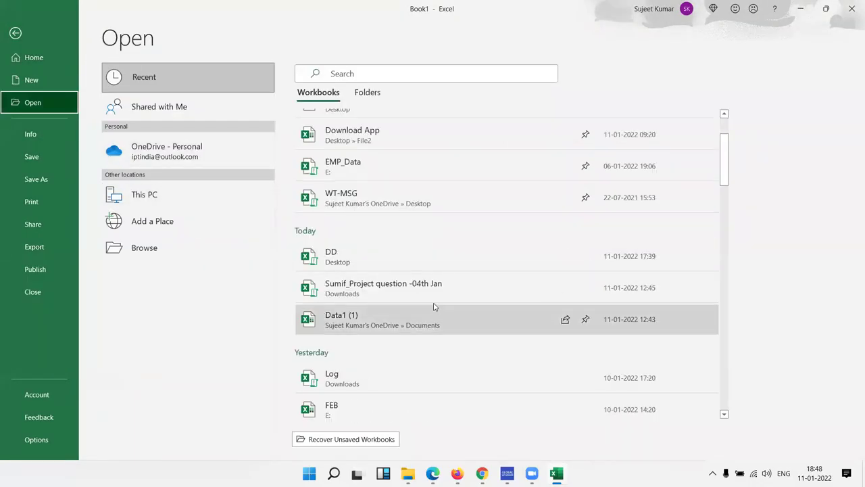
scroll(435, 305, "down", 3)
scroll(434, 305, "down", 3)
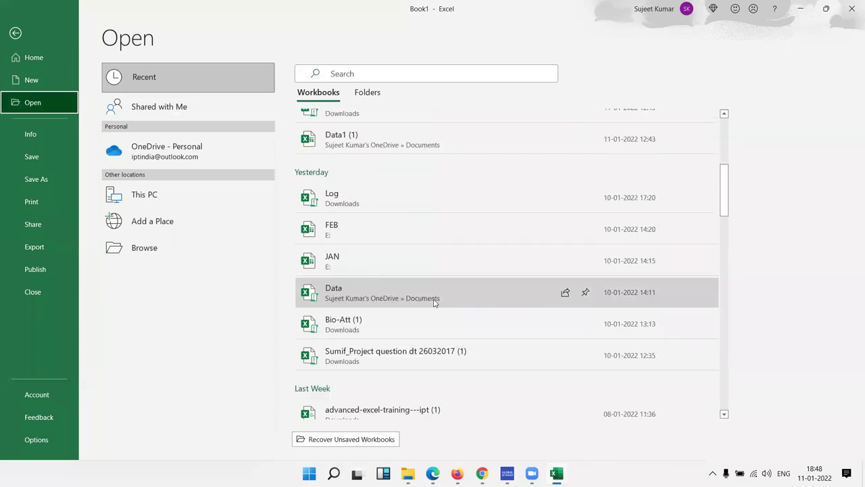
scroll(434, 303, "down", 6)
scroll(435, 303, "down", 3)
left_click(376, 298)
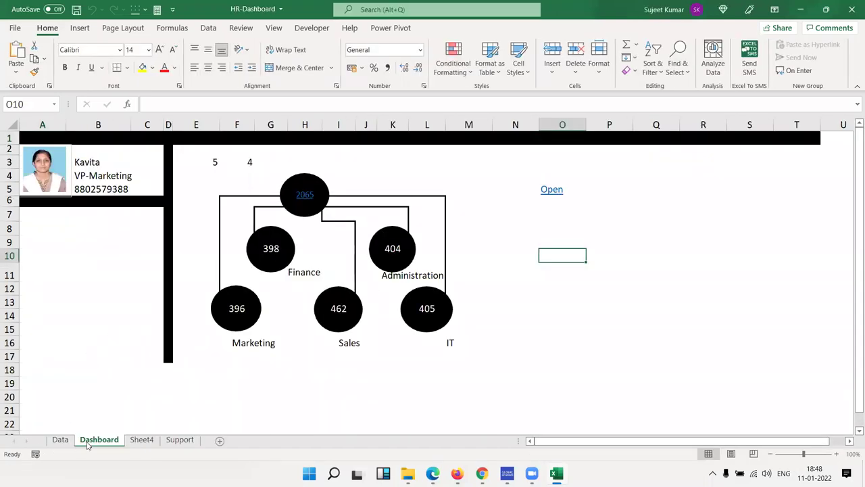
View the Data and Dashboard sheets, then close HR-Dashboard without saving
left_click(61, 440)
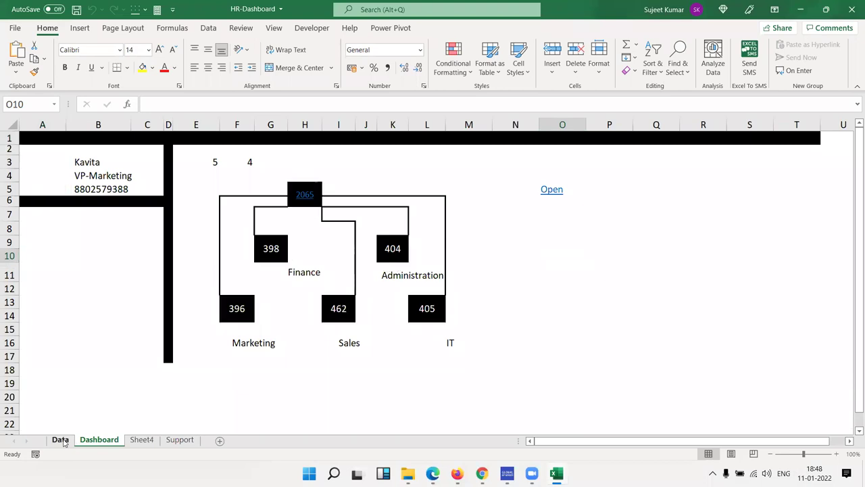
left_click(87, 441)
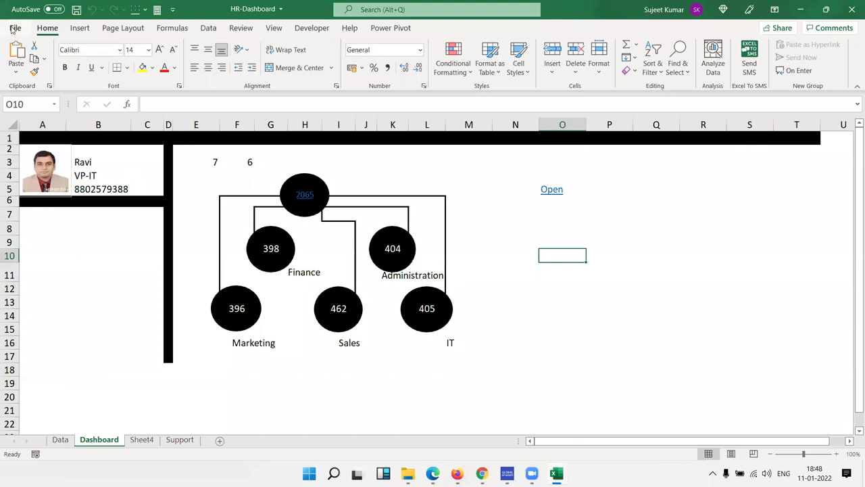
left_click(14, 28)
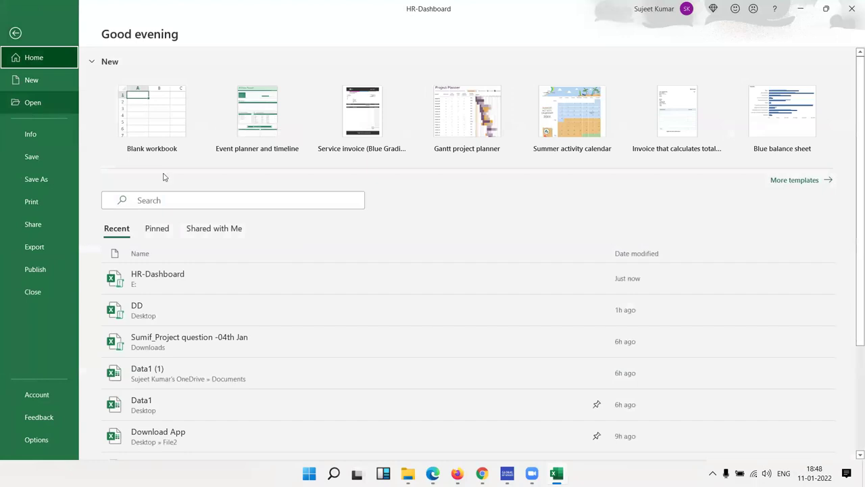
scroll(388, 392, "down", 3)
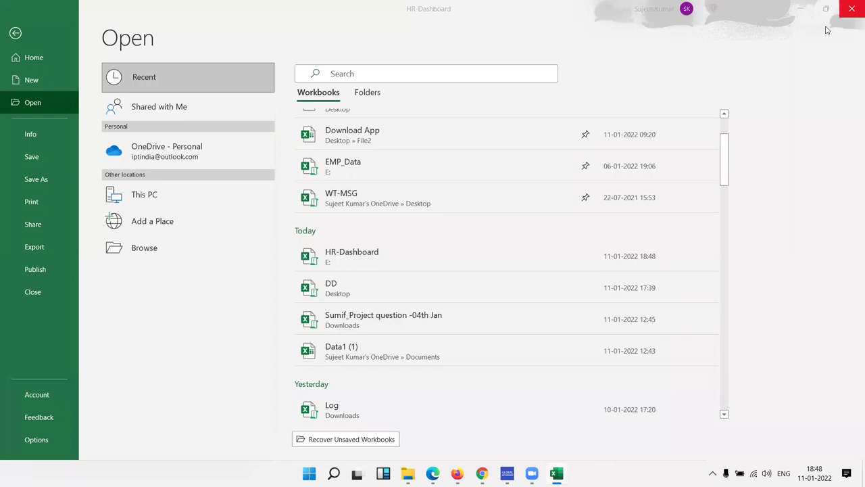
left_click(851, 9)
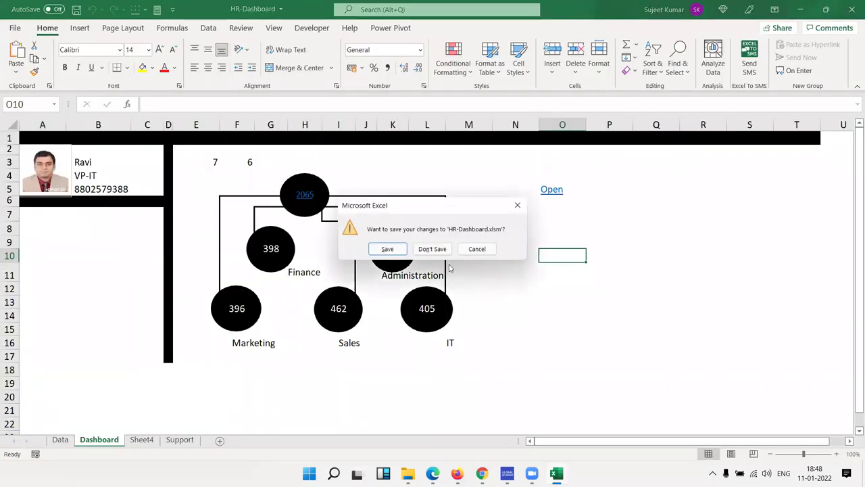
left_click(436, 249)
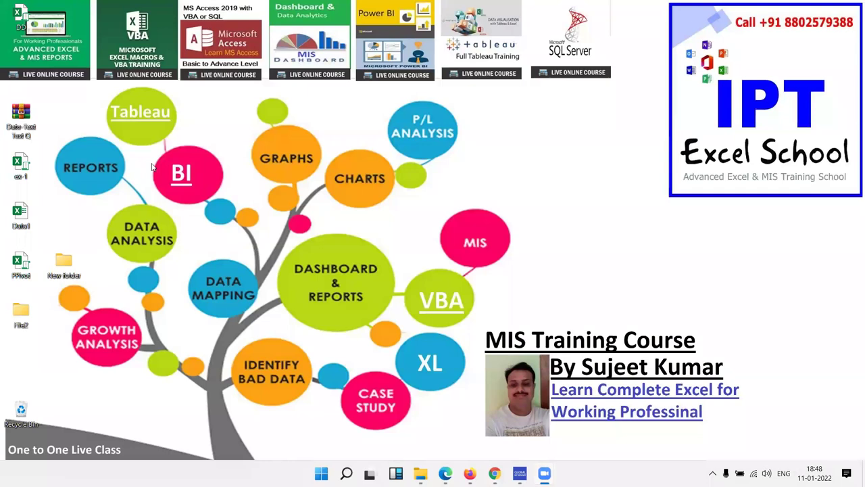
Search Windows for 'excel' and launch the Excel app
key("super")
type("excel")
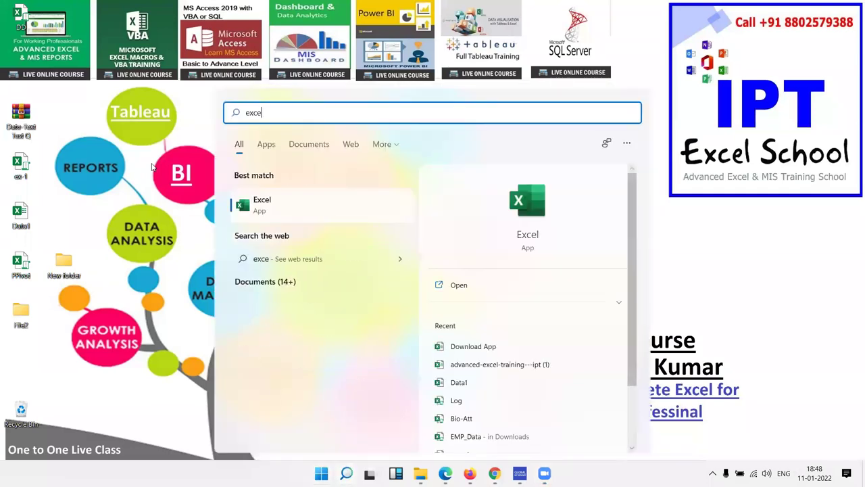
key("Return")
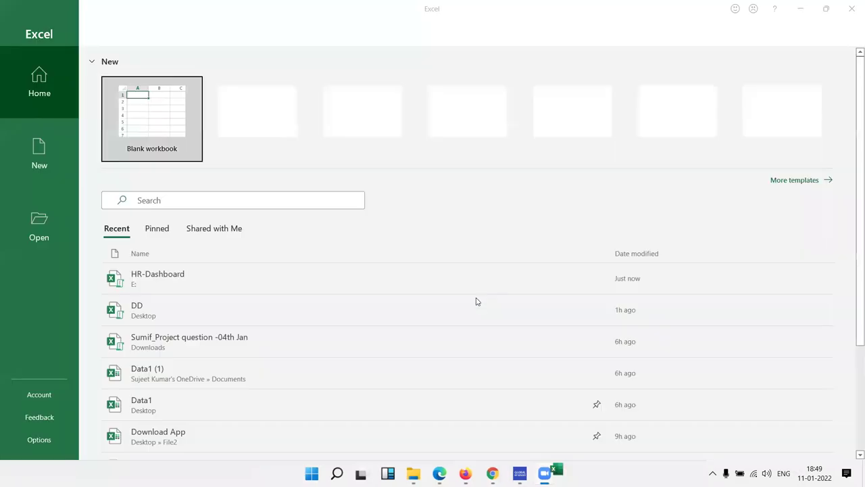
Create a new blank workbook and dismiss the Feedback to Microsoft pane
left_click(162, 125)
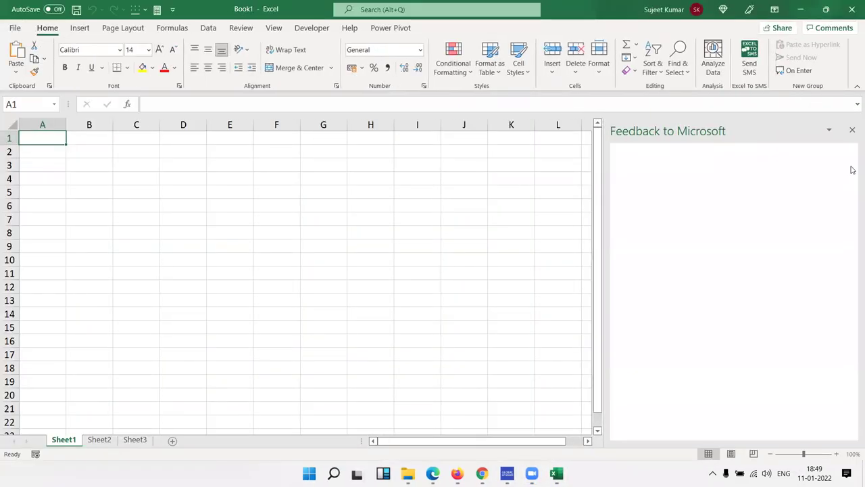
left_click(851, 131)
left_click(82, 175)
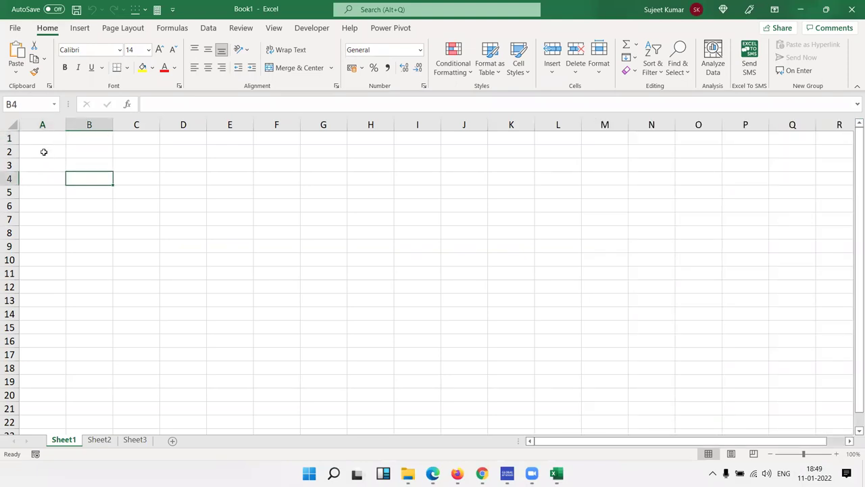
Merge and center A1:I2 with the title 'Daily Sales Report' and enlarge its font three steps
left_click_drag(42, 138, 409, 151)
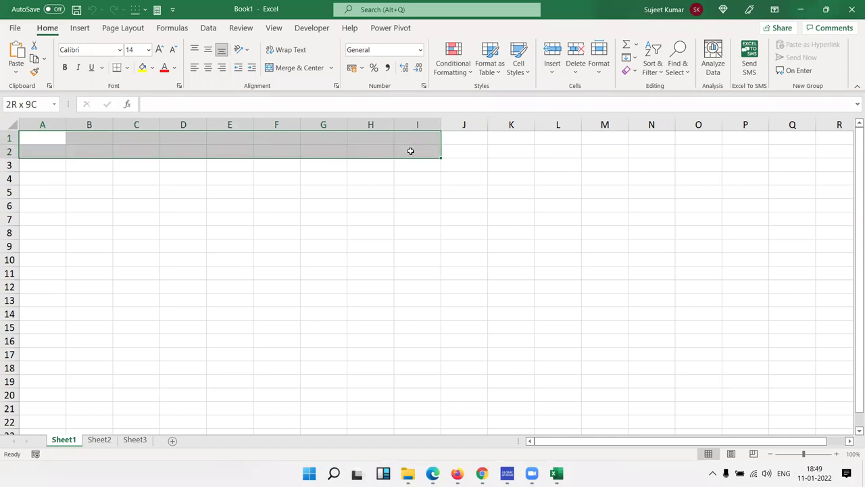
left_click(281, 70)
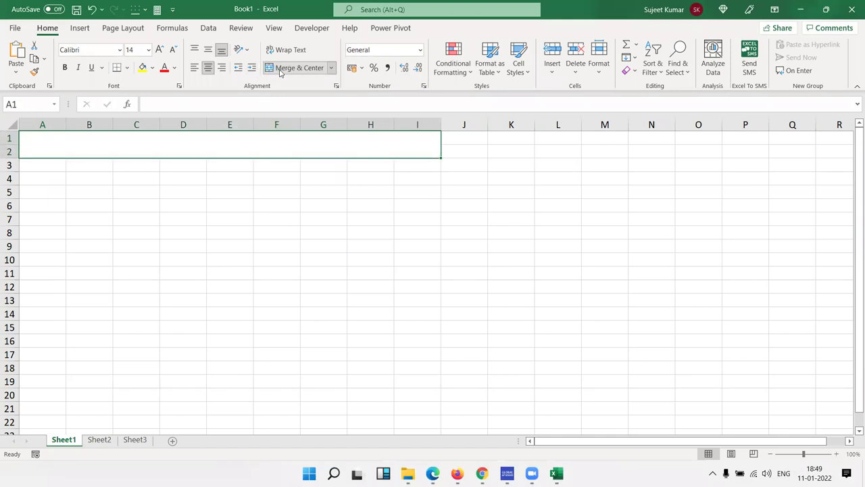
type("Daily Sales Report")
key("Return")
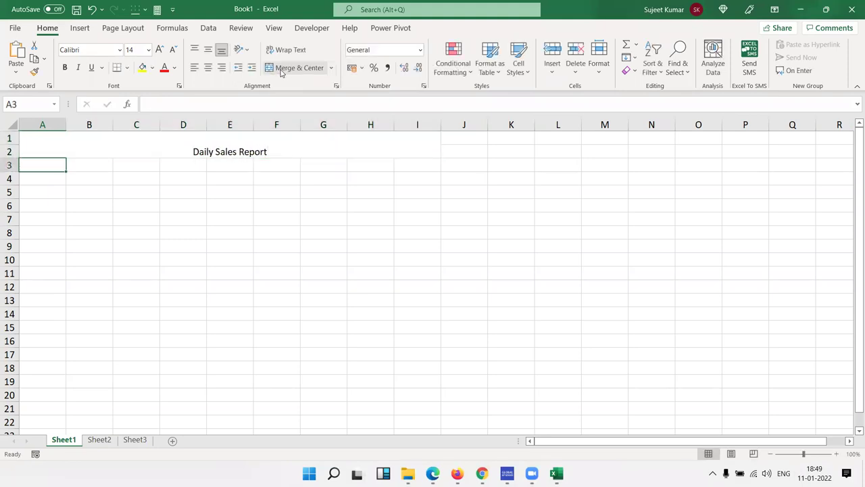
key("Up")
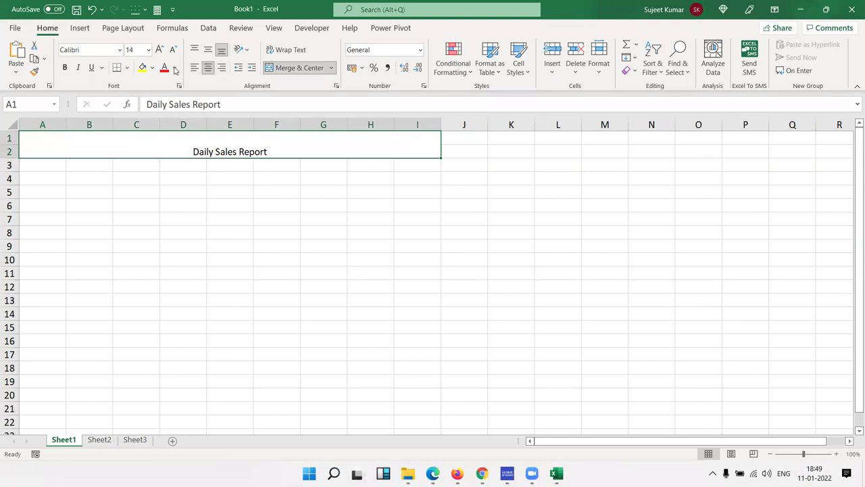
left_click(158, 51)
left_click(158, 52)
left_click(158, 52)
left_click(159, 51)
left_click(158, 52)
left_click(159, 51)
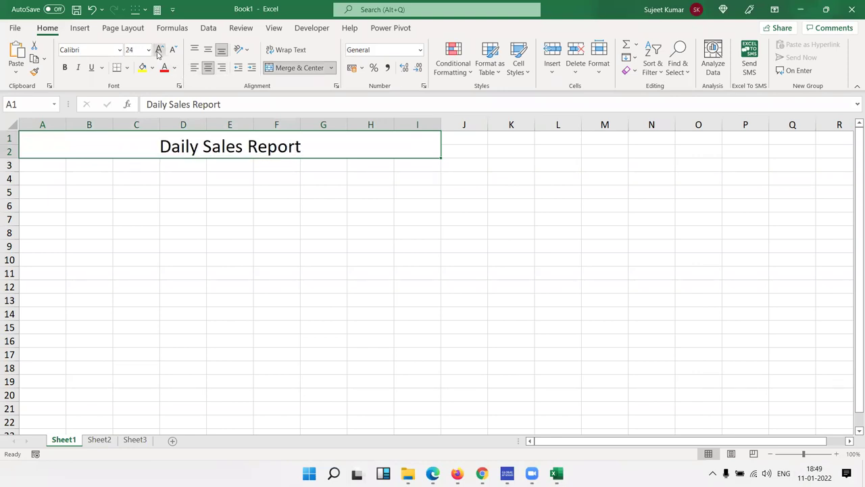
left_click(47, 191)
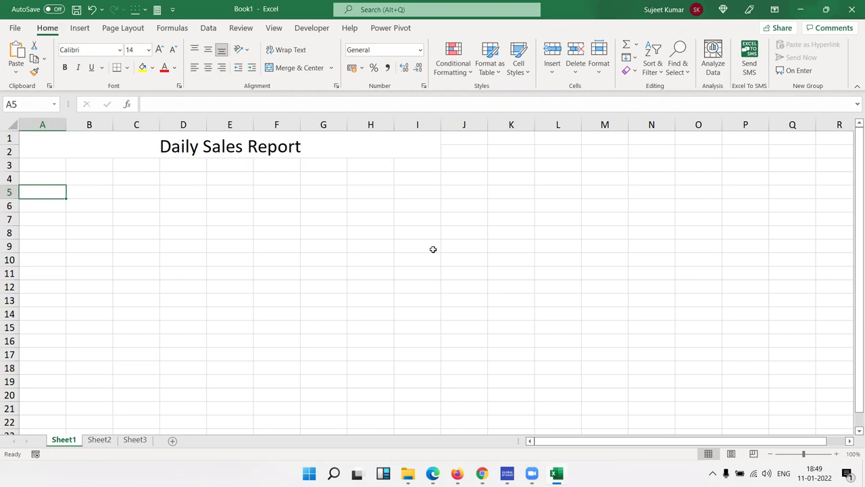
Underline the merged 'Daily Sales Report' title
left_click(295, 149)
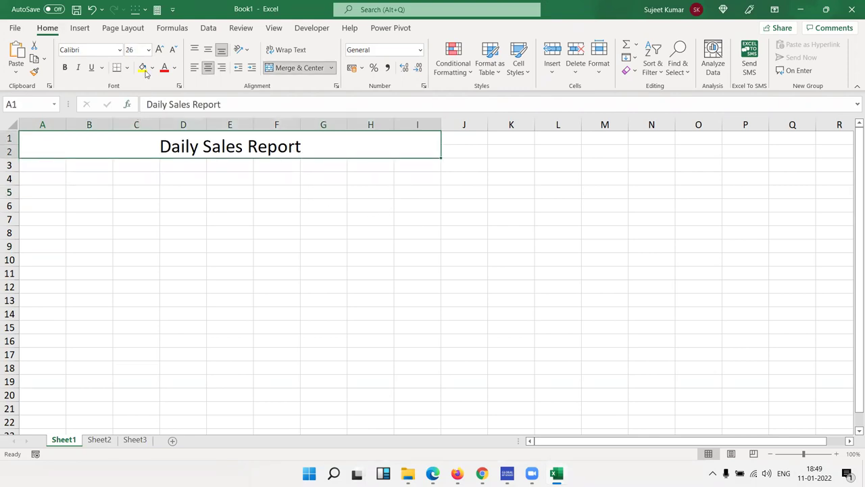
left_click(91, 68)
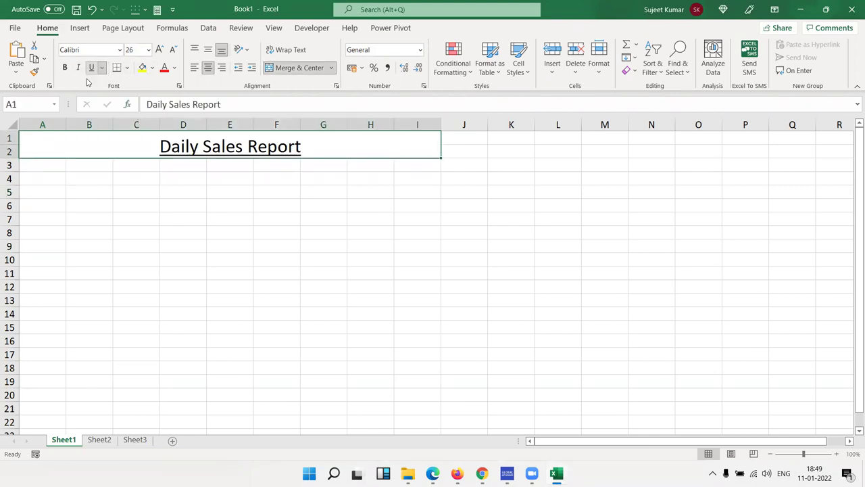
left_click(59, 180)
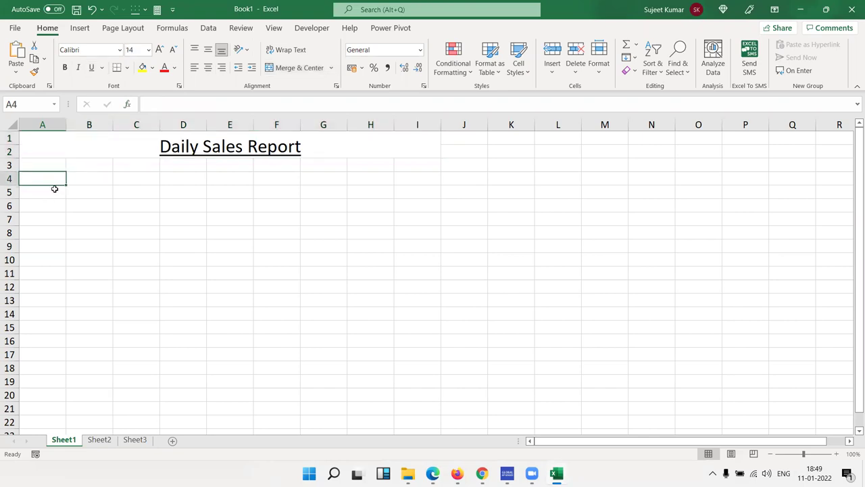
Add the labels 'Date' in A5 and 'Location' in E5
left_click(51, 193)
type("L")
key("BackSpace")
type("Date")
key("Tab")
key("Tab")
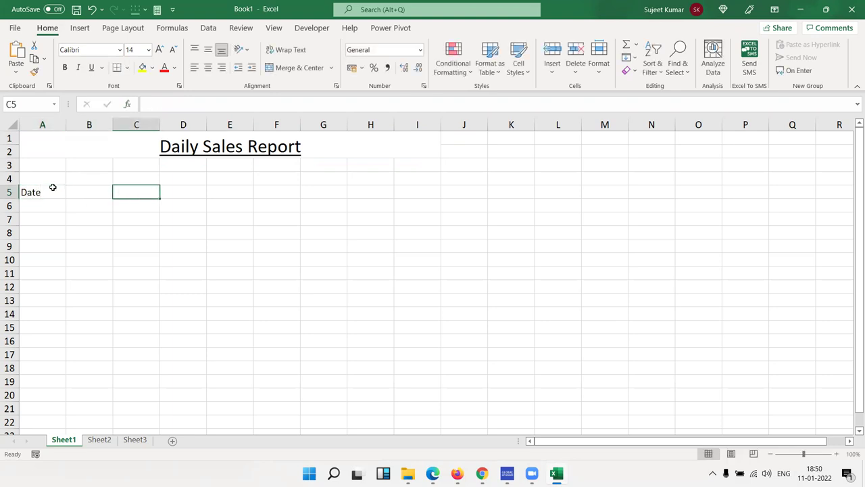
key("Tab")
key("Tab")
type("Location")
key("Return")
Put a bottom border under A5:B5
left_click(66, 192)
left_click_drag(67, 194, 75, 193)
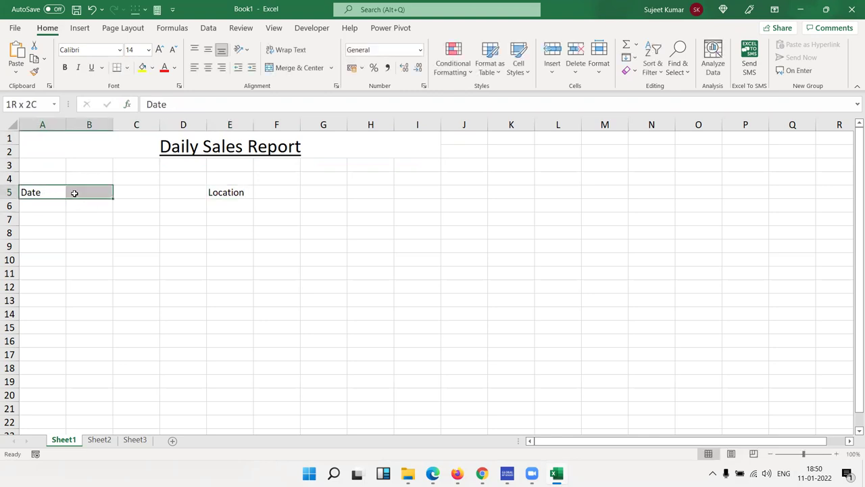
left_click(119, 70)
left_click(155, 223)
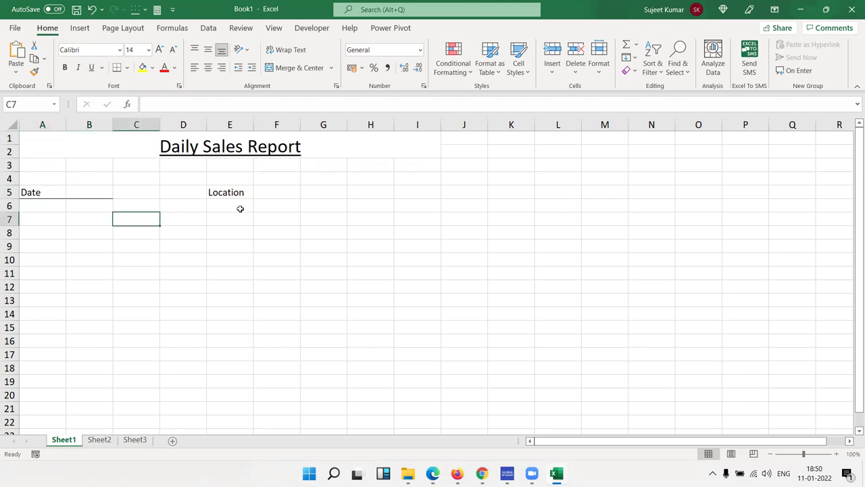
left_click_drag(230, 192, 259, 191)
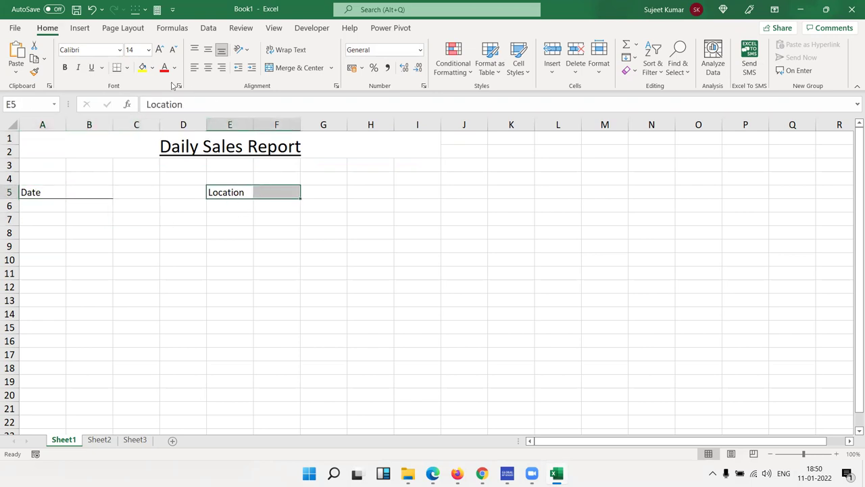
Type the headers Sr, Name and Des. across A9:C9
left_click(32, 242)
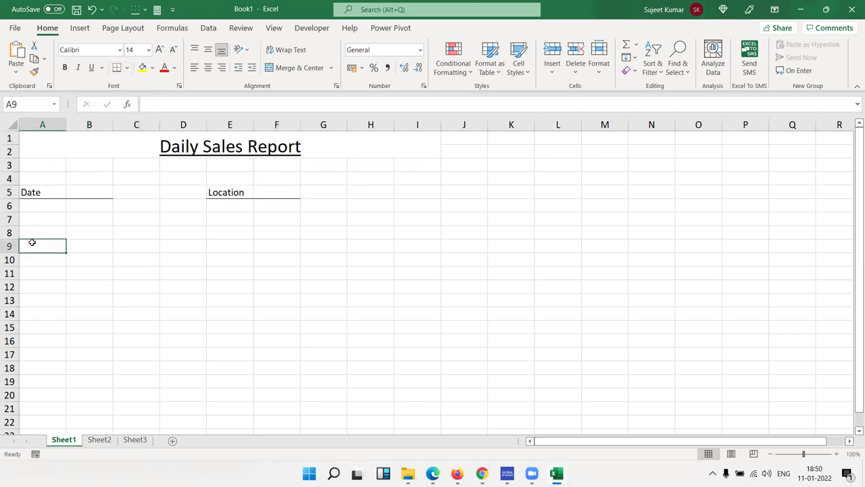
type("Sr")
key("Tab")
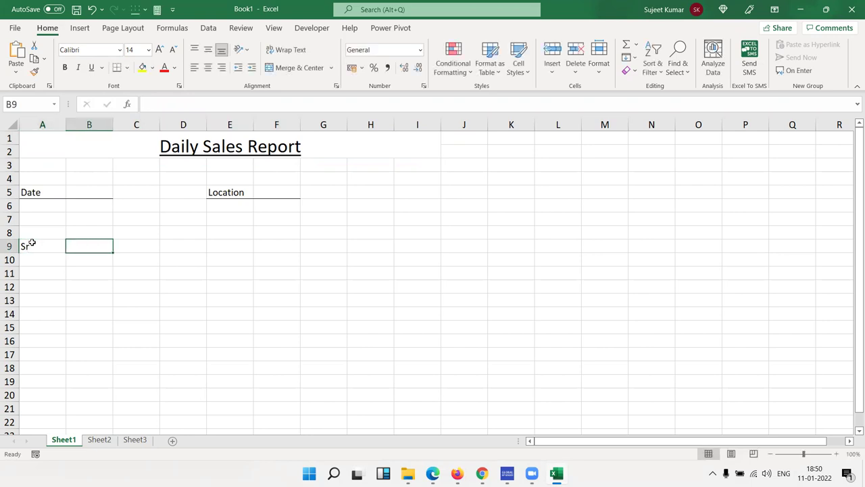
type("Name")
key("Tab")
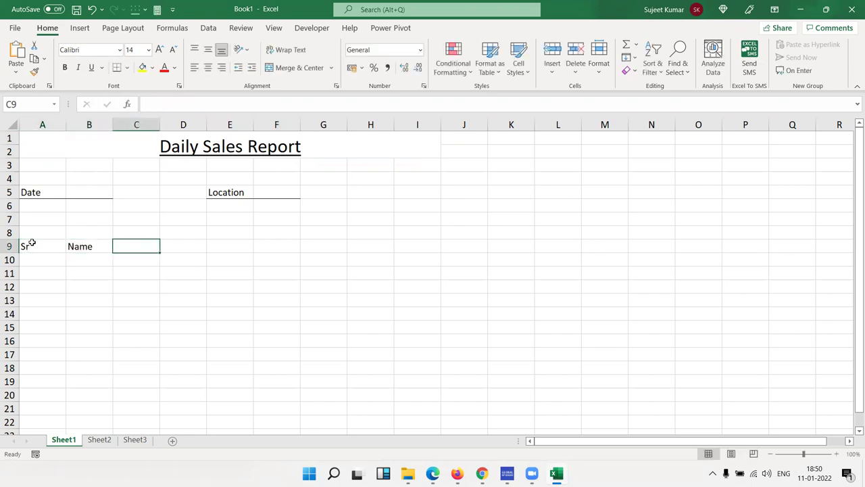
type("Des.")
key("Tab")
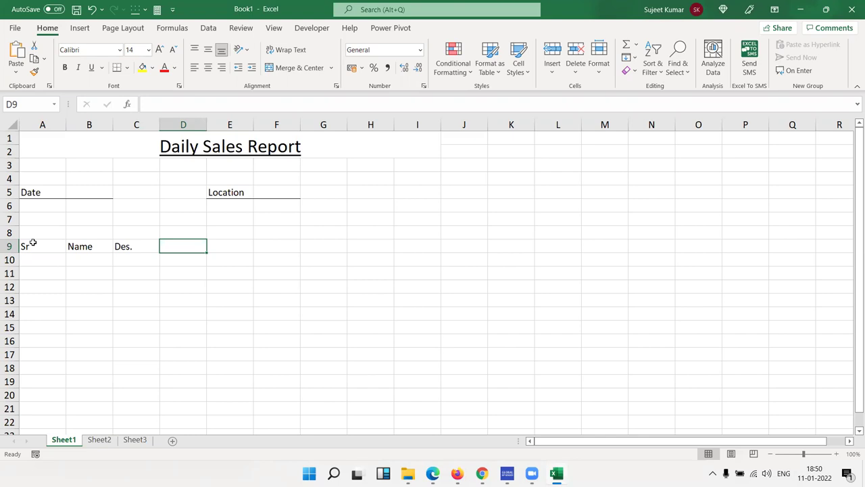
Add the headers Dr, Cr and Balance in D9:F9
type("Dr")
key("Tab")
type("Cr")
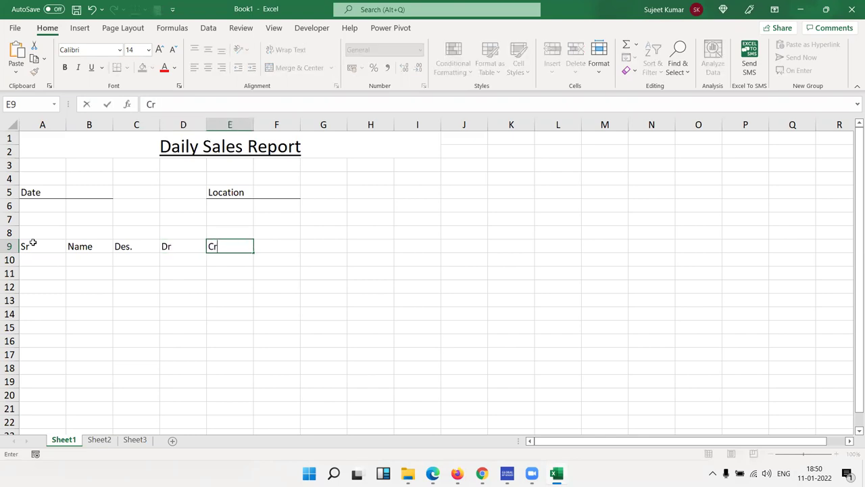
key("Tab")
type("Balance")
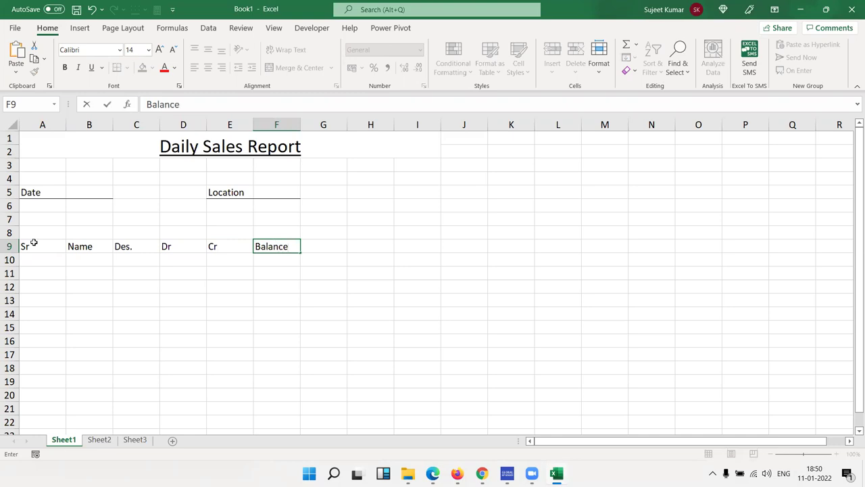
key("Return")
Apply All Borders to the table range A9:F21
left_click_drag(35, 246, 267, 405)
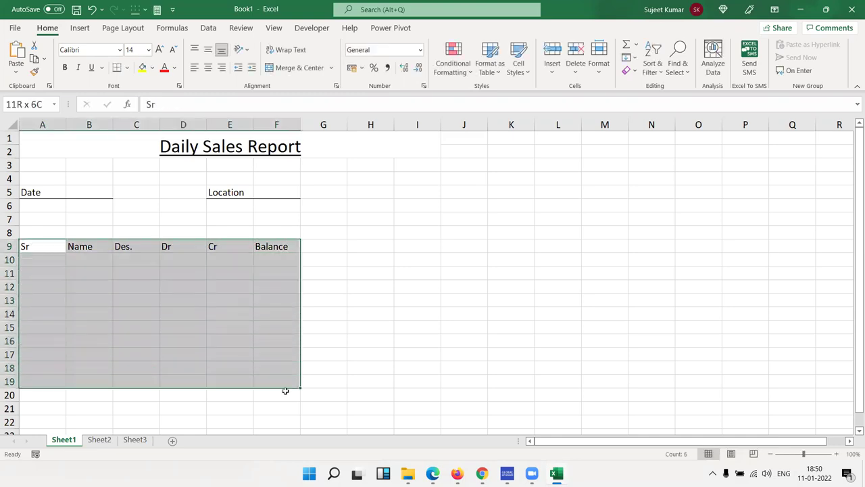
left_click(126, 68)
left_click(142, 182)
scroll(149, 267, "down", 7)
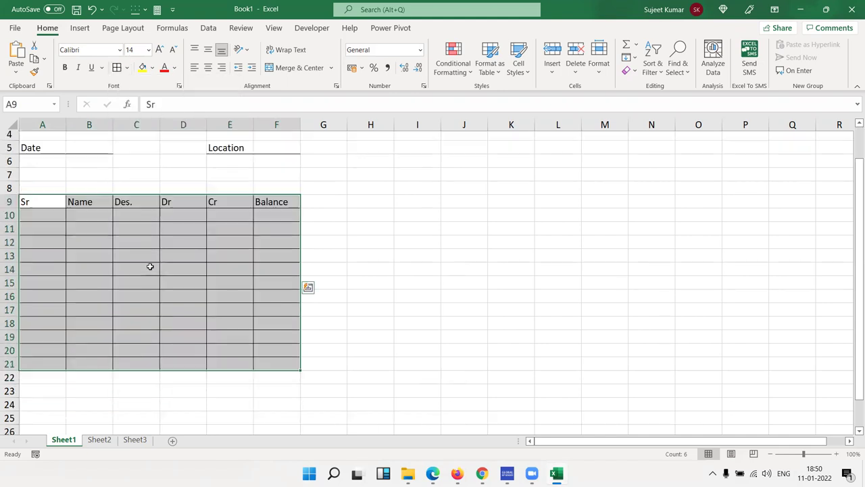
scroll(176, 290, "up", 7)
left_click(233, 302)
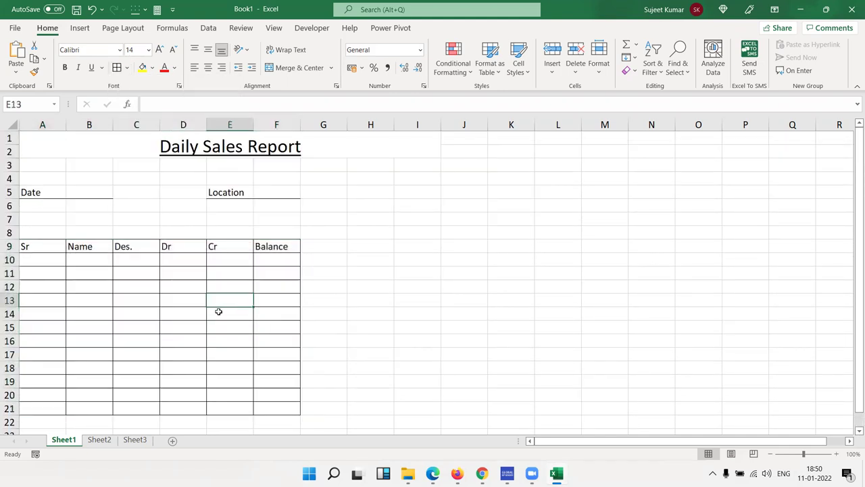
scroll(194, 293, "down", 3)
Label C22 'Total' and enter =SUM(D10:D21) in D22
left_click(140, 286)
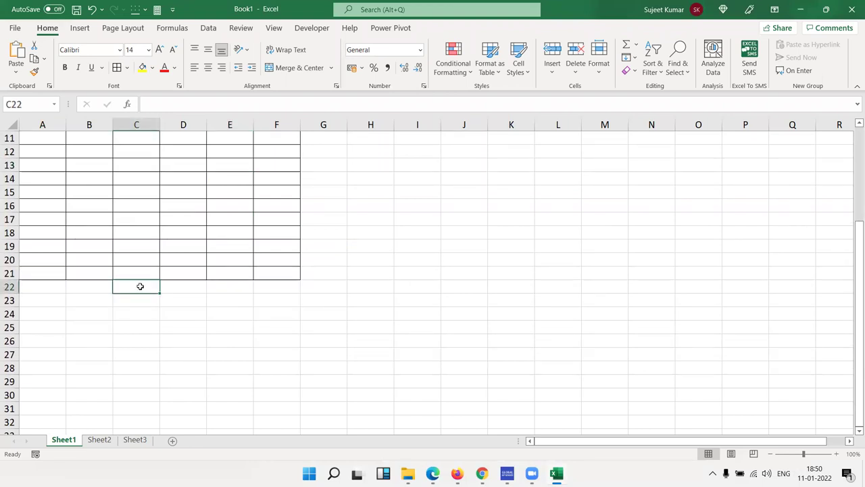
type("Total")
key("Tab")
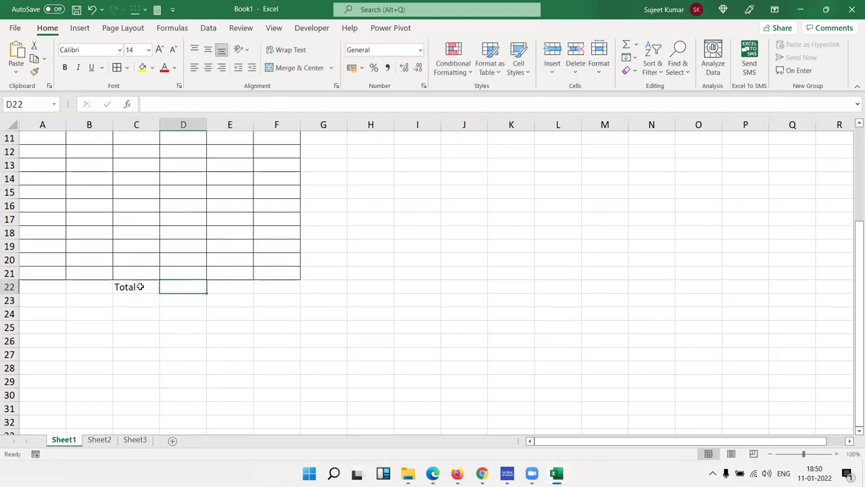
type("=sum")
key("Tab")
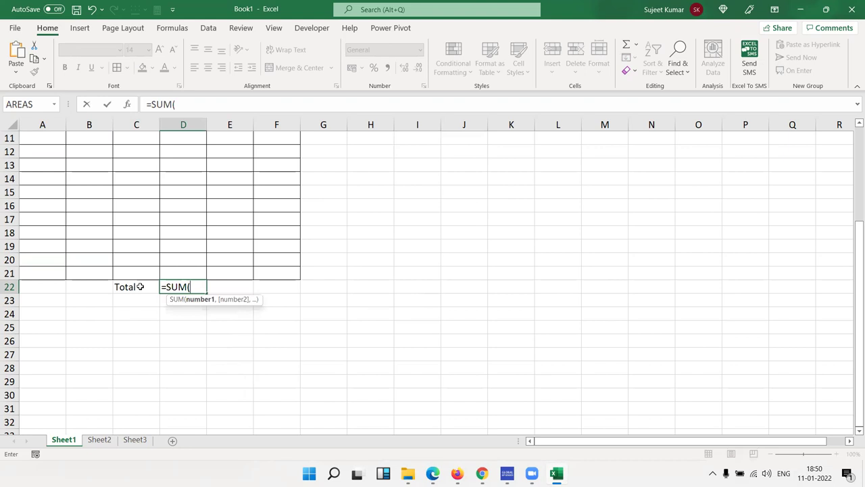
key("Up")
key("ctrl+shift+Up")
key("shift+Down")
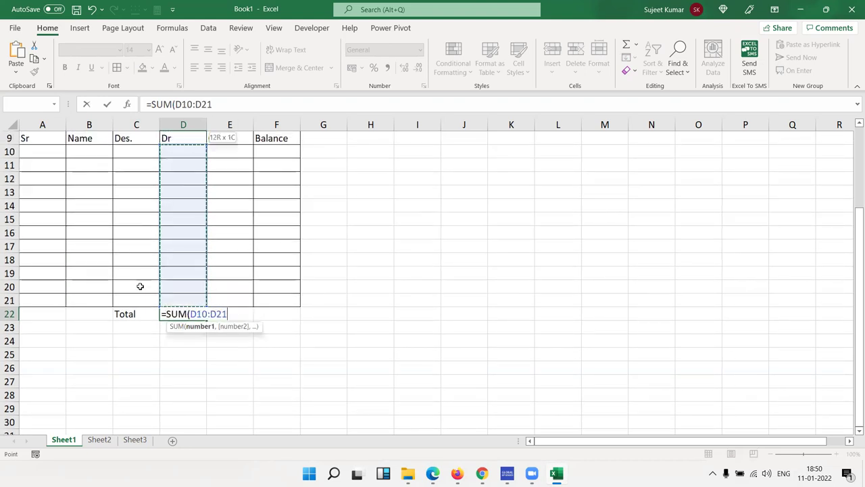
key("Return")
Copy the Dr total formula from D22 into E22
key("Up")
key("Right")
key("ctrl+c")
key("Right")
key("ctrl+v")
Enter the balance formula =E22-D22 in F22
key("Right")
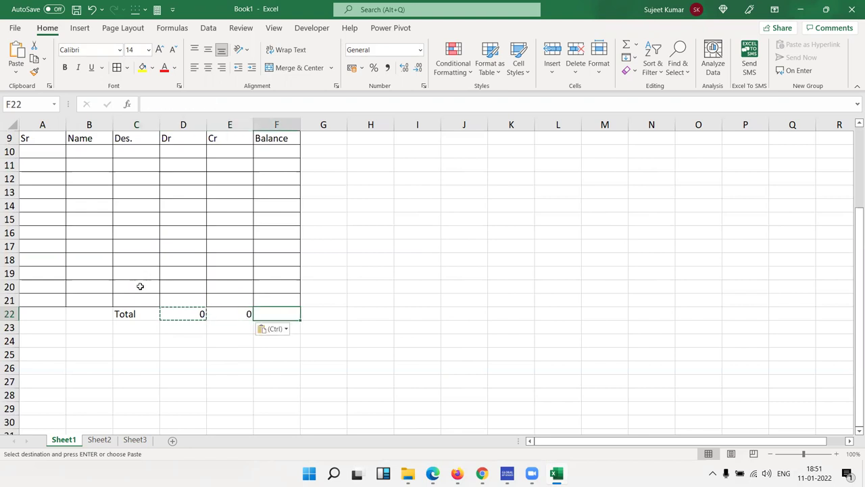
key("Escape")
type("=")
key("Left")
type("*")
key("Left")
key("Left")
key("ctrl+Return")
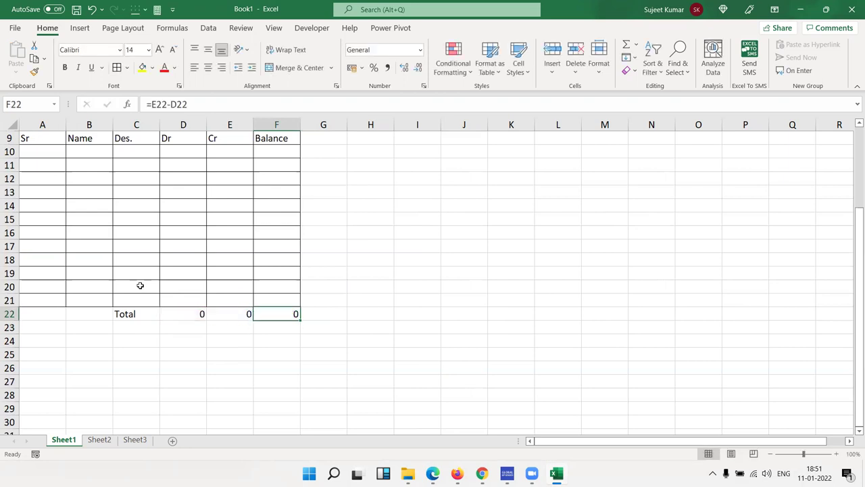
Give the Total row A22:F22 a Top and Double Bottom Border
left_click_drag(50, 314, 270, 313)
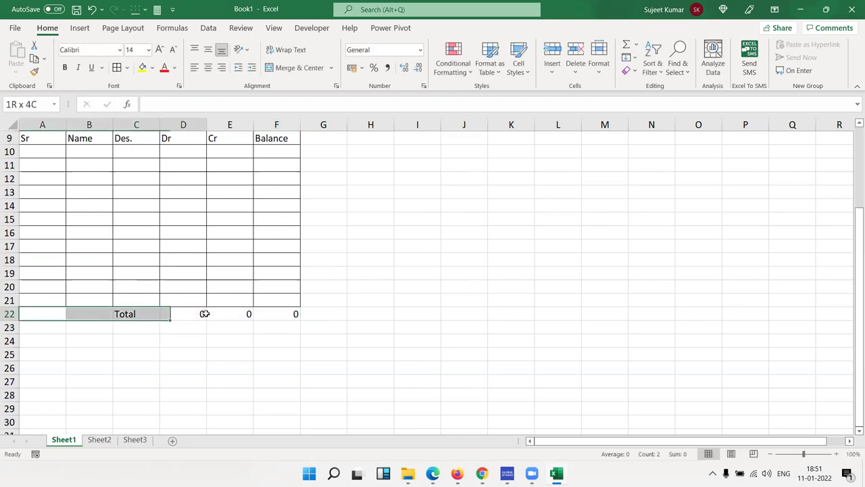
left_click(126, 68)
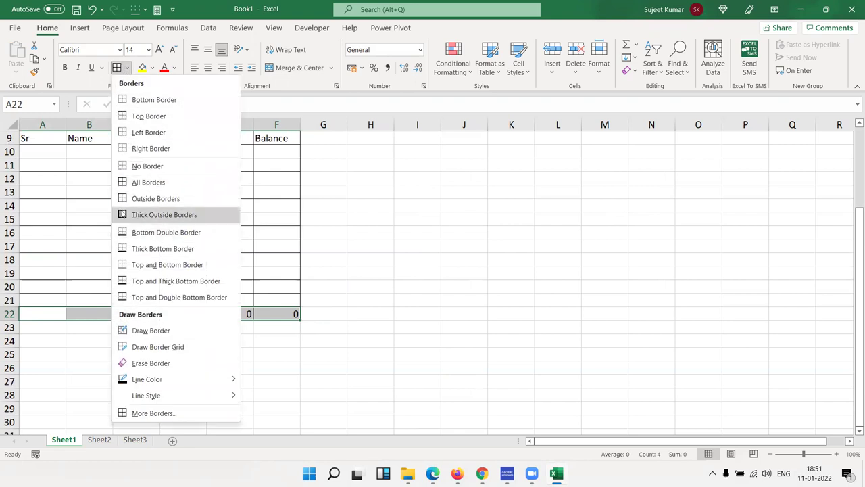
left_click(133, 297)
left_click(134, 345)
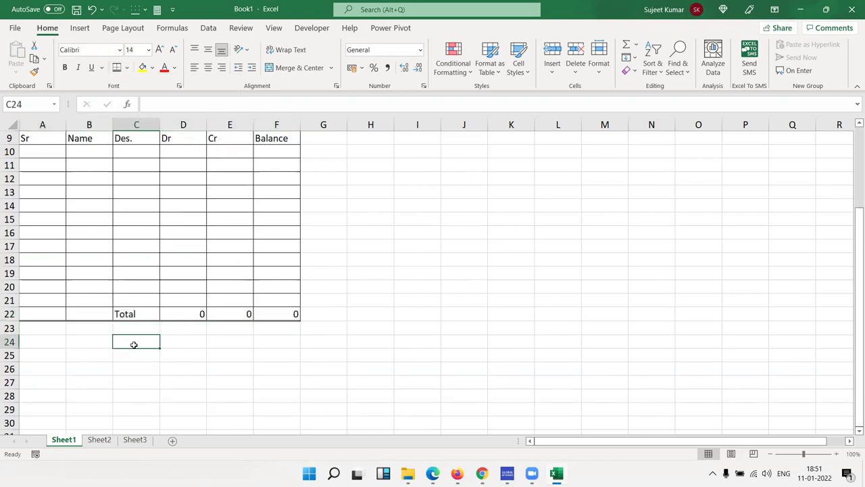
Type 'Checked By' in A26 and begin the 'Ayutho By' label along row 26
left_click(50, 368)
double_click(51, 371)
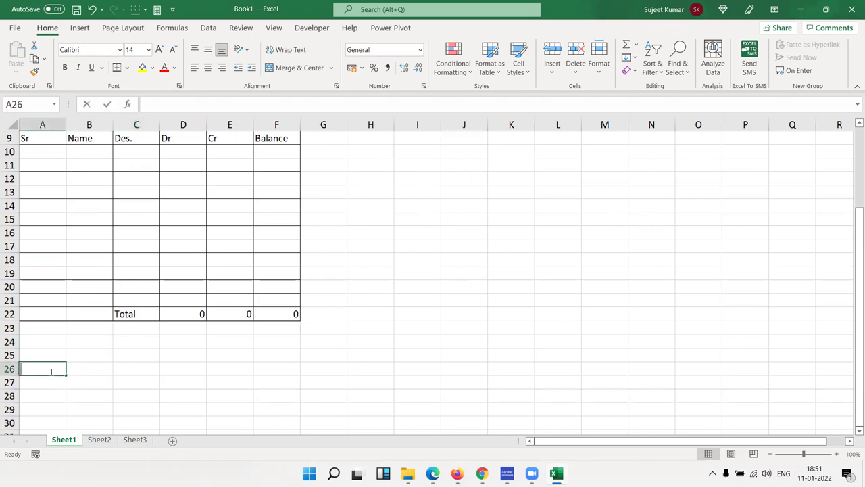
type("Checked")
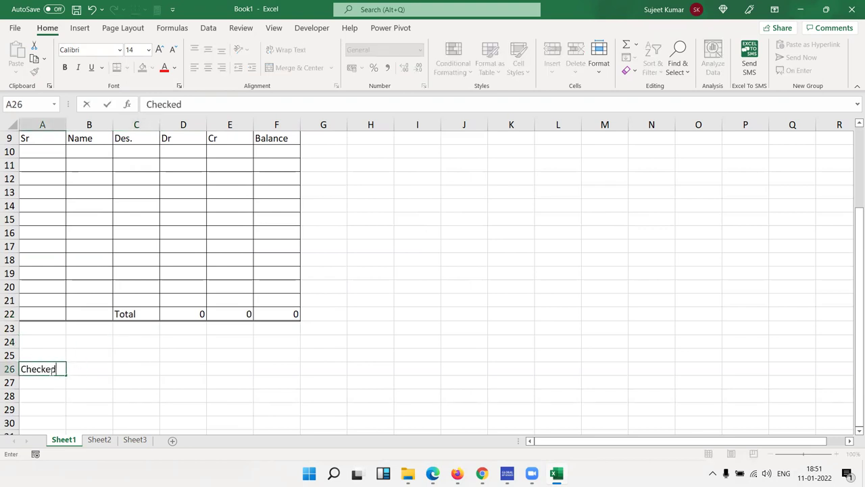
type(" By")
key("Right")
key("Right")
key("Right")
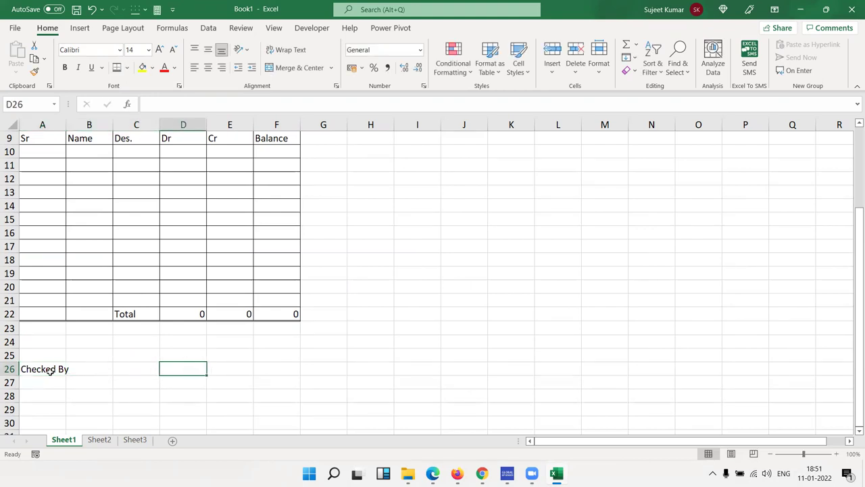
key("Right")
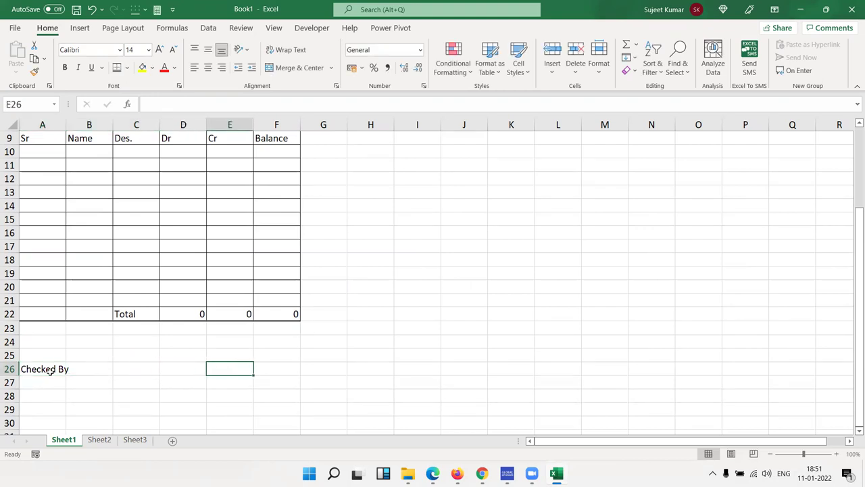
type("Ay")
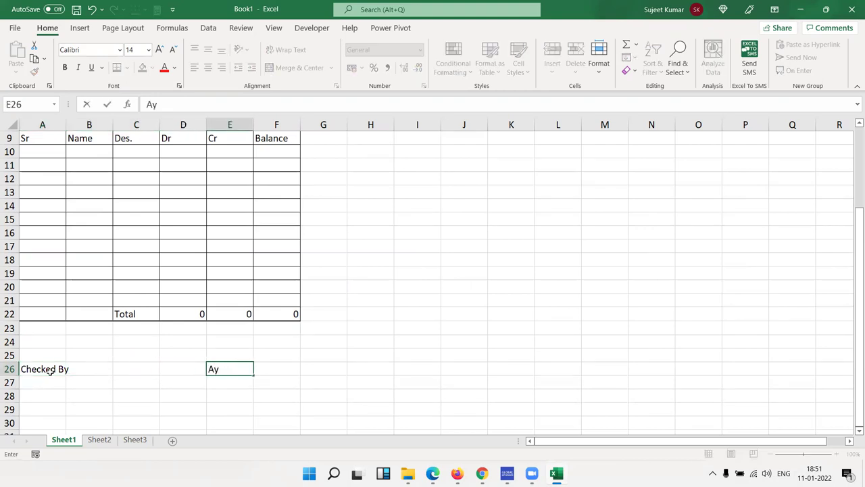
type("utho.")
type(" By")
Commit the Autho. By label and add a bottom-border signature line under A29:B29
left_click(25, 385)
left_click_drag(34, 411, 74, 411)
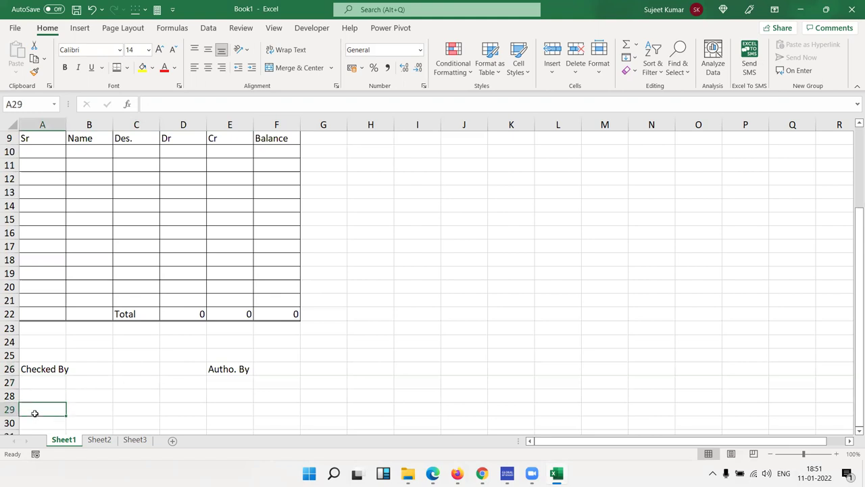
left_click(127, 67)
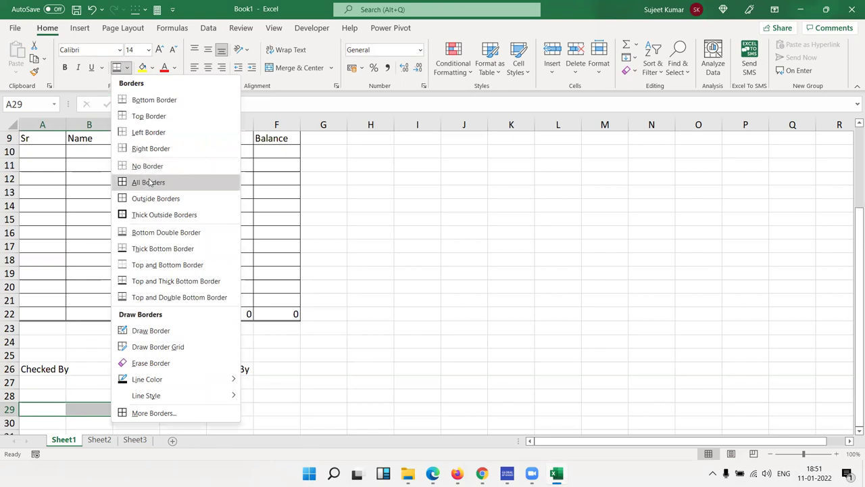
left_click(160, 101)
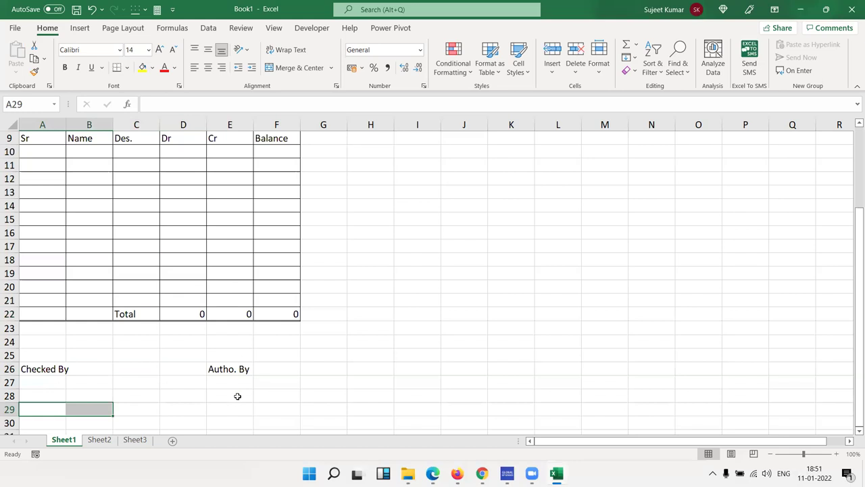
Add a matching bottom-border signature line under E29:F29, then go to the File backstage
left_click_drag(219, 408, 288, 411)
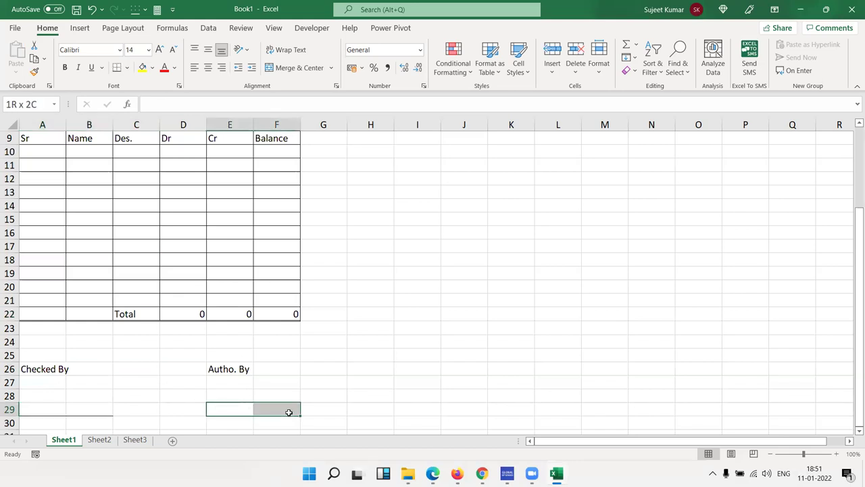
left_click(116, 67)
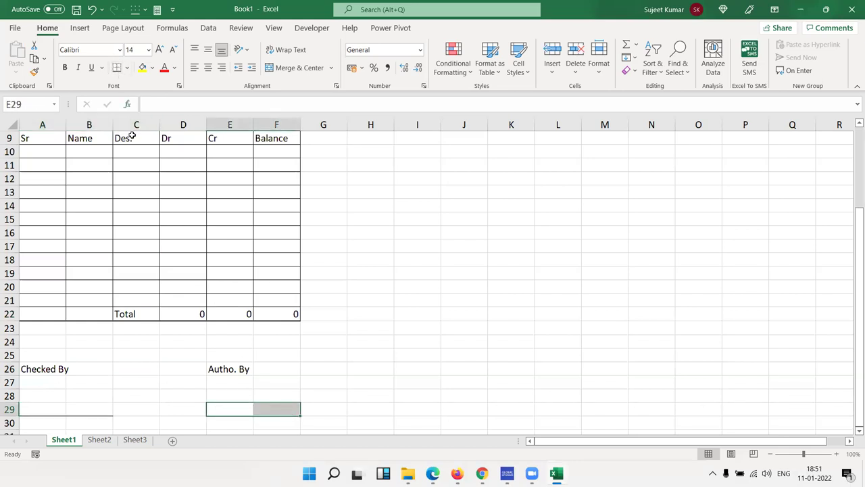
left_click(166, 218)
left_click(15, 27)
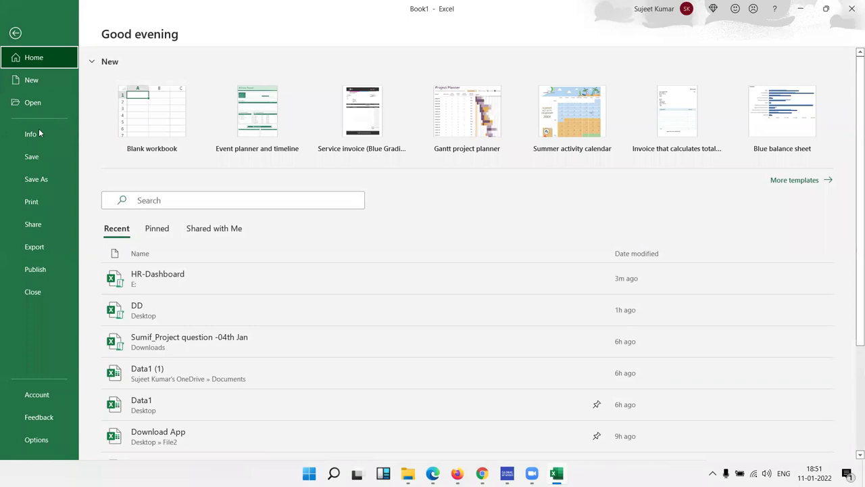
Preview the Daily Sales Report print layout, page 1 of 2, then return to the sheet
left_click(39, 206)
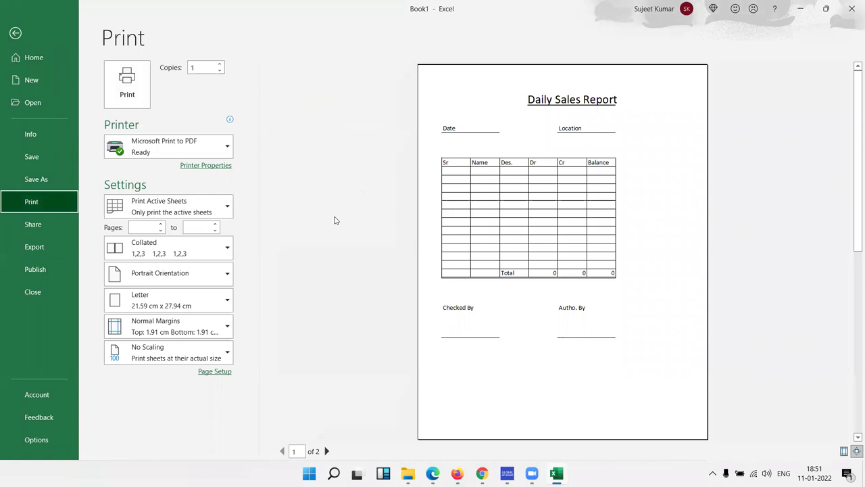
left_click(16, 31)
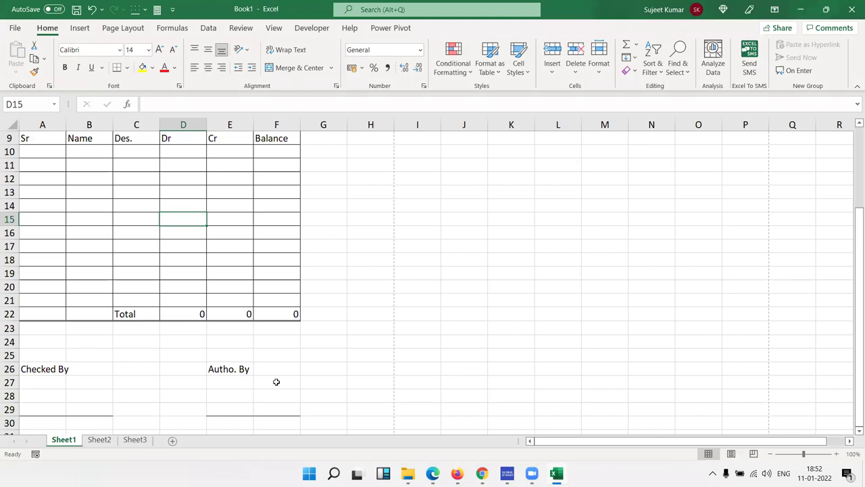
Uncheck Gridlines View in Page Layout's Sheet Options
left_click(123, 28)
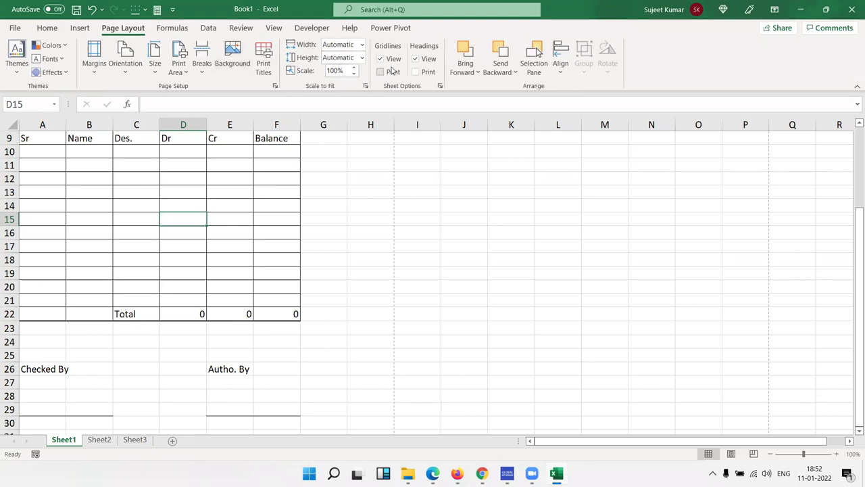
left_click(388, 63)
left_click(354, 285)
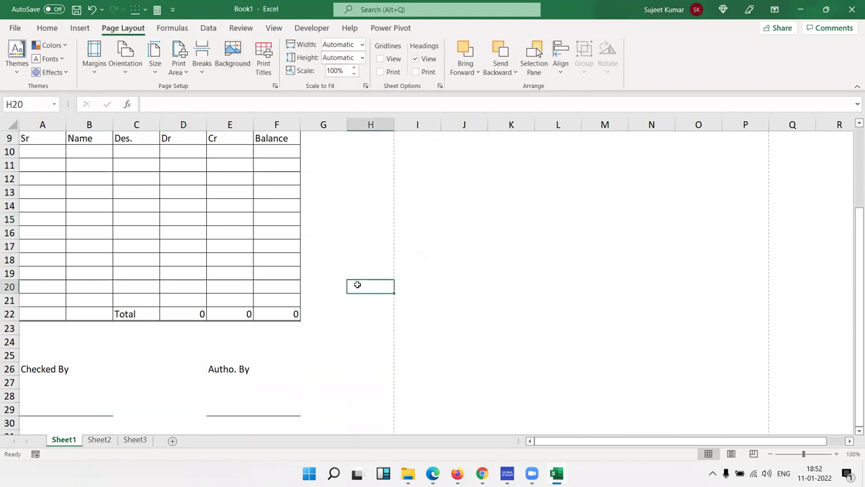
scroll(354, 285, "up", 3)
scroll(351, 286, "down", 7)
scroll(350, 286, "up", 7)
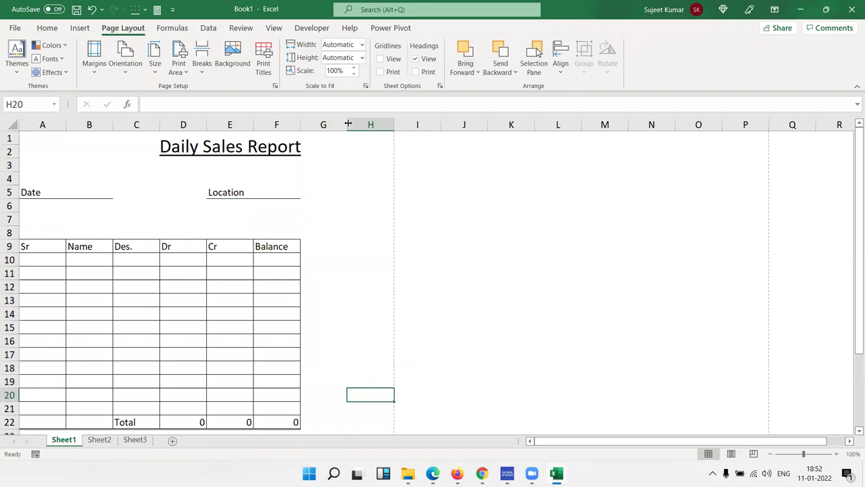
Check the gridline-free form: the blank table rows, the Location field and the signature lines
left_click(35, 257)
mouse_move(57, 267)
left_mouse_down()
mouse_move(55, 425)
mouse_move(281, 272)
left_mouse_up()
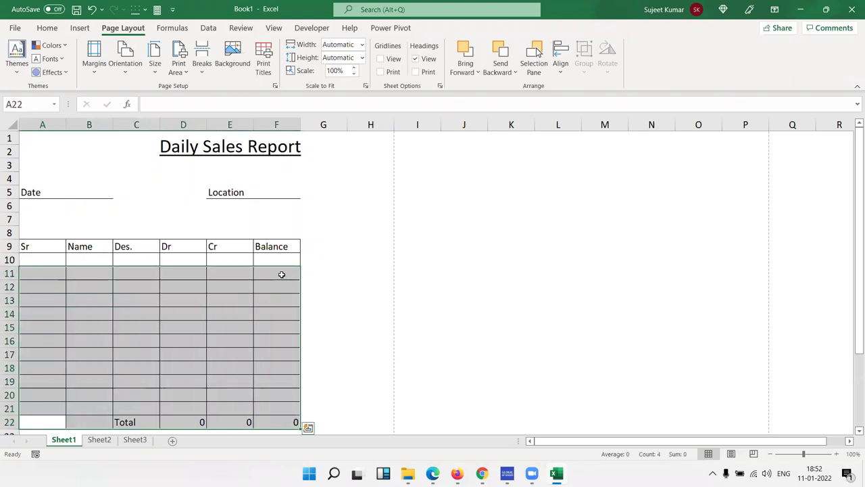
left_click(213, 299)
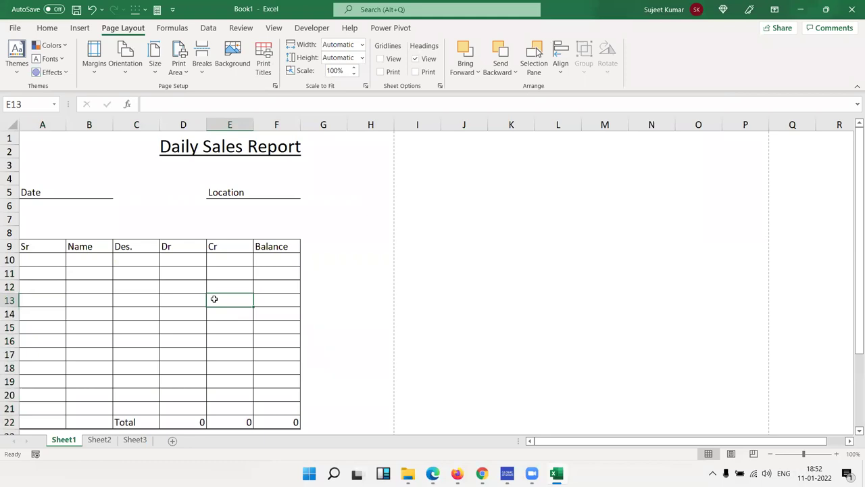
left_click(71, 181)
left_click(267, 195)
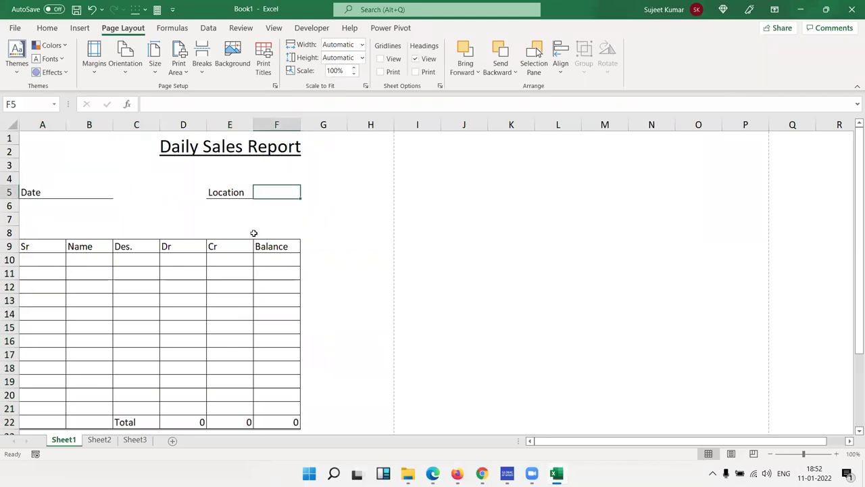
left_click(237, 258)
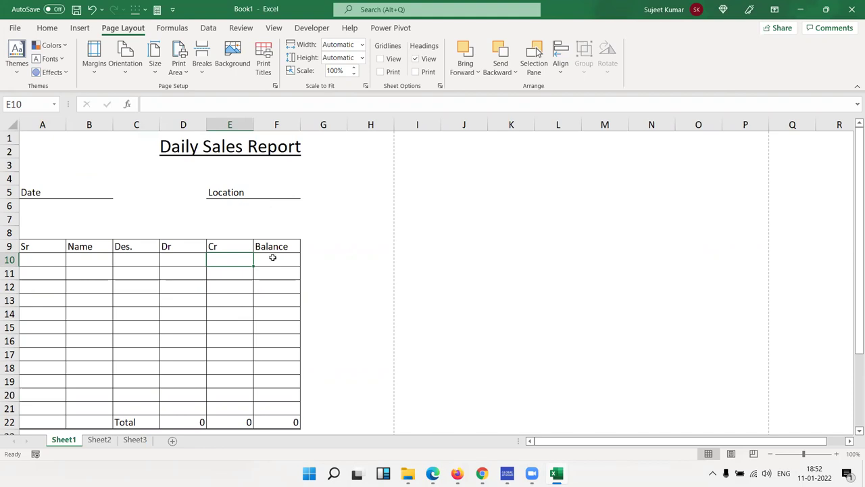
scroll(237, 387, "down", 3)
left_click_drag(62, 369, 262, 375)
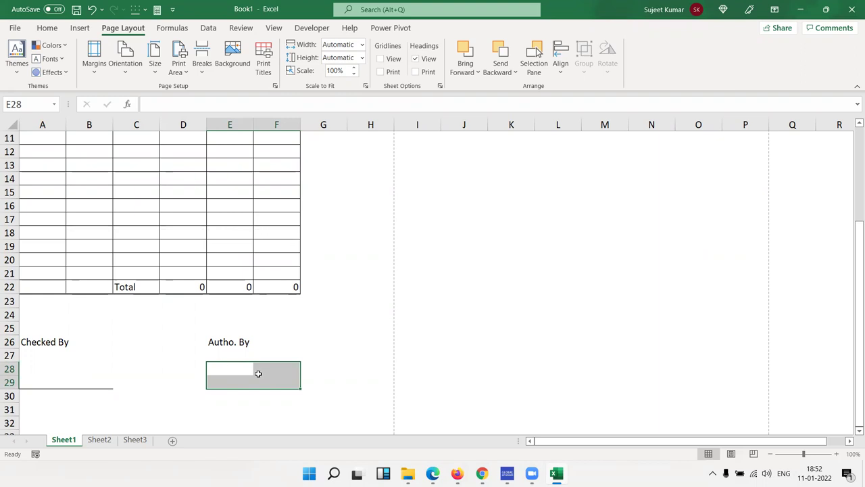
left_click(284, 312)
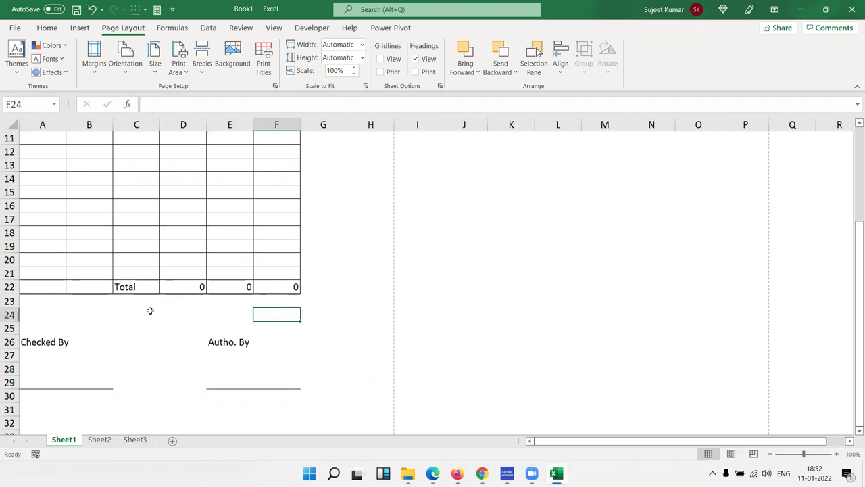
scroll(150, 309, "up", 3)
scroll(148, 308, "up", 1)
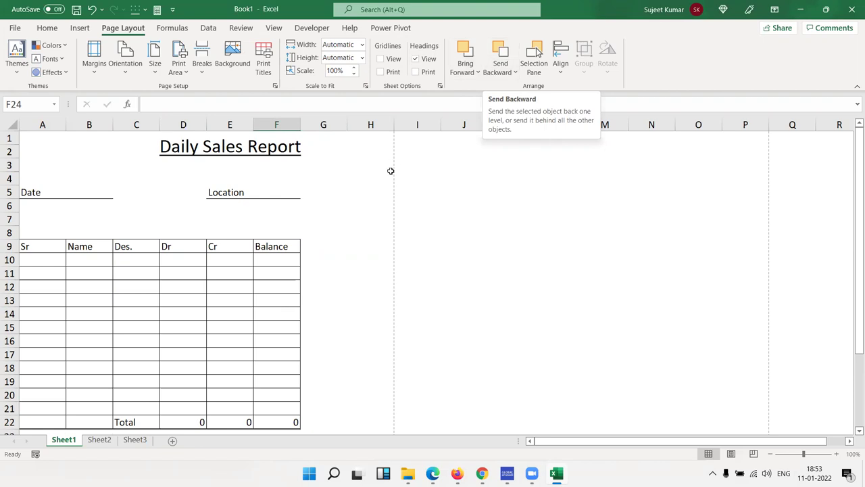
left_click_drag(372, 204, 365, 192)
left_click(22, 191)
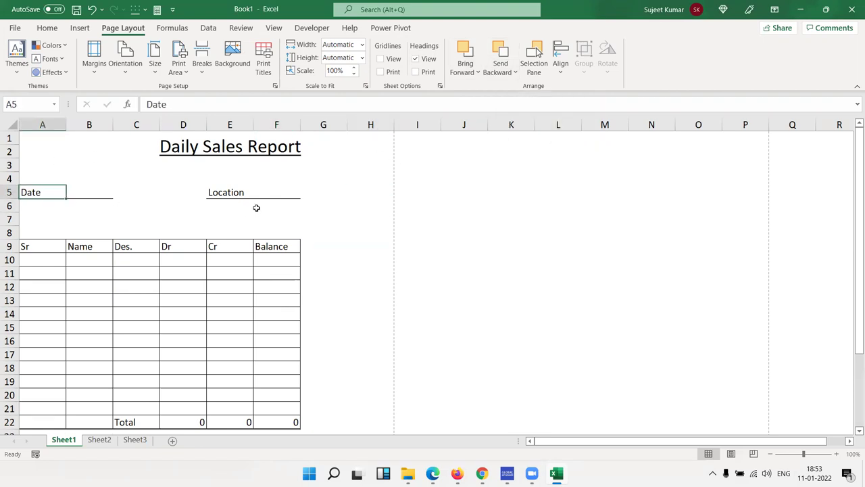
left_click(236, 190)
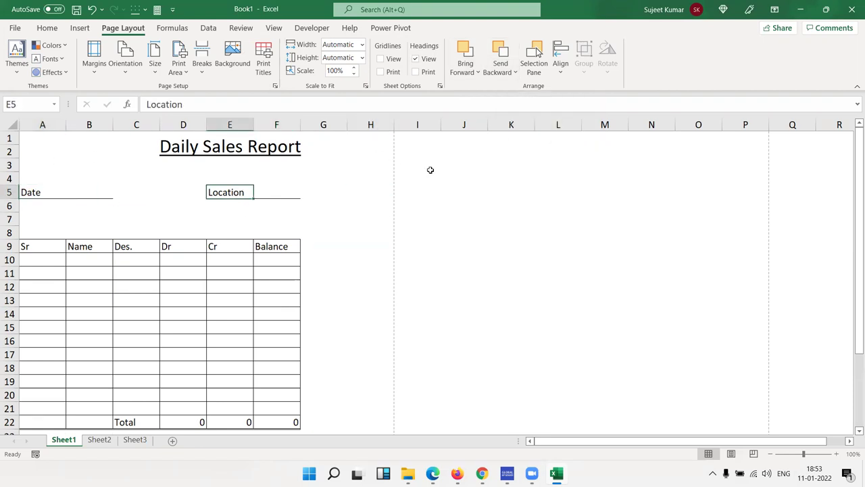
Start Save As and set the file type to Excel Template
left_click(14, 32)
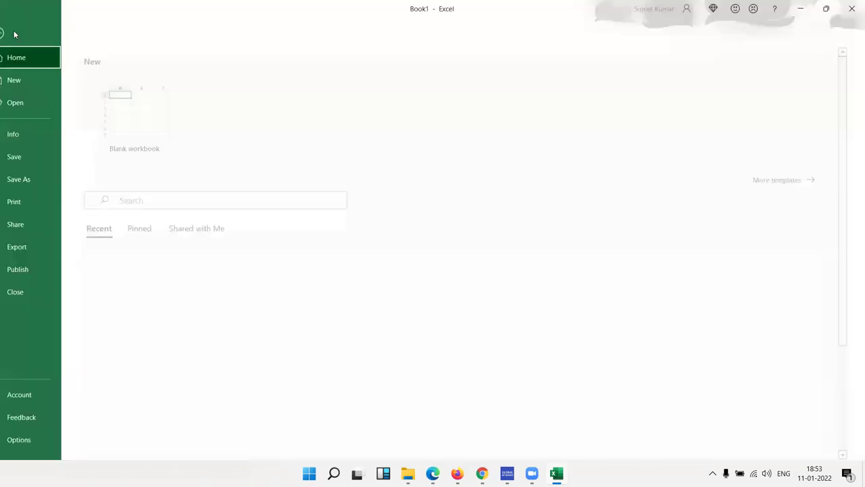
left_click(7, 181)
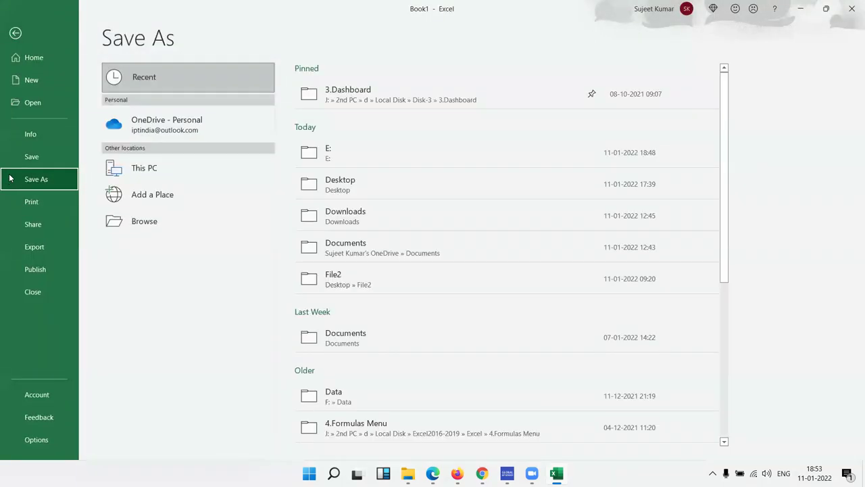
left_click(138, 224)
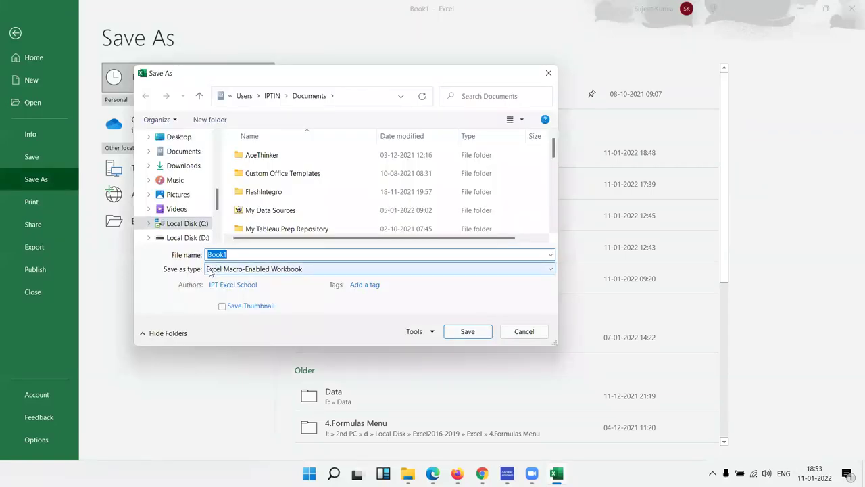
left_click(273, 269)
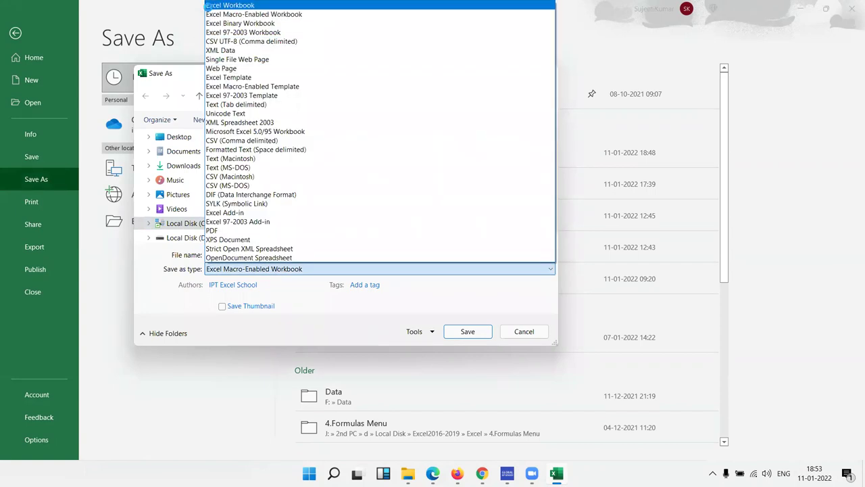
left_click(211, 5)
left_click(264, 269)
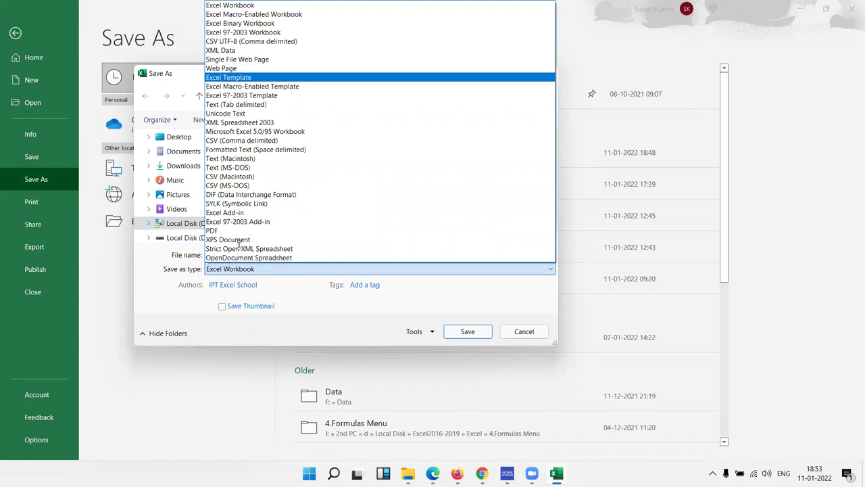
left_click(235, 79)
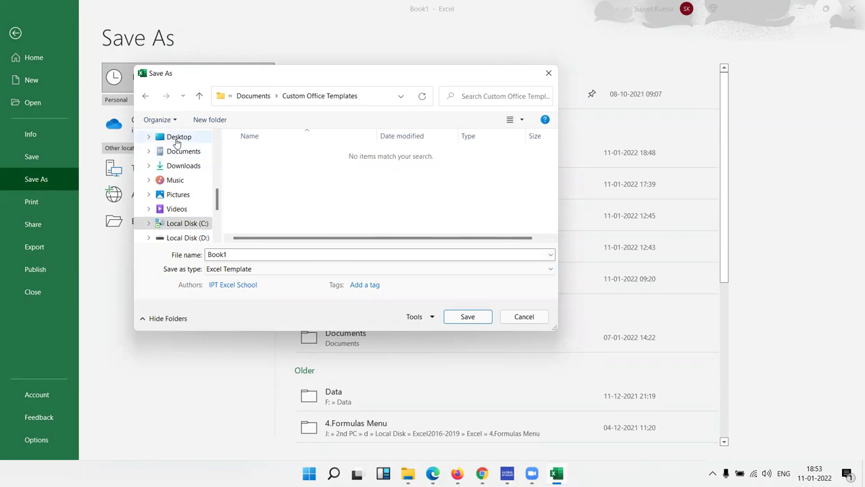
Save the template to the Desktop under the name Cash
left_click(177, 139)
double_click(242, 257)
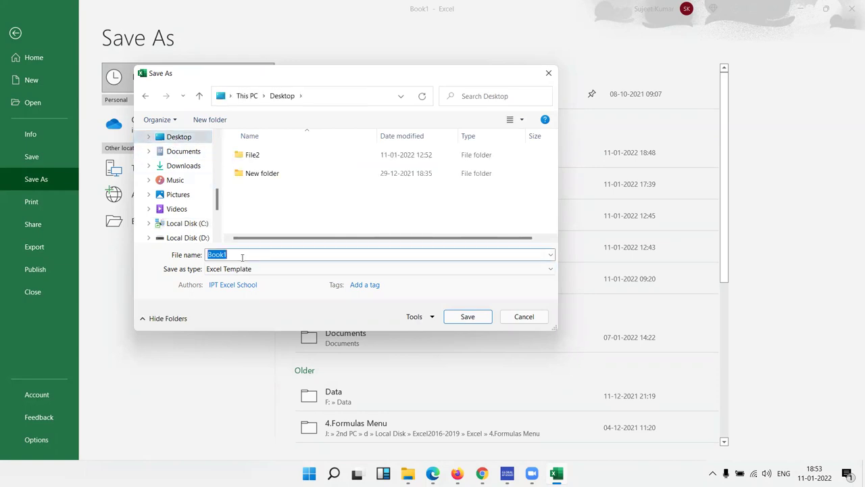
type("Cash")
left_click(466, 317)
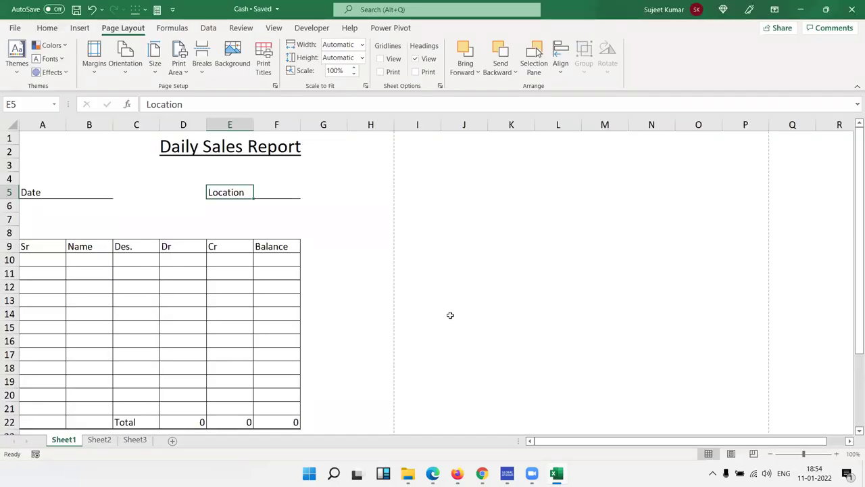
Close the Cash workbook, move its Desktop icon into view, and open a new Cash1 from it
scroll(285, 223, "down", 2)
scroll(286, 223, "up", 2)
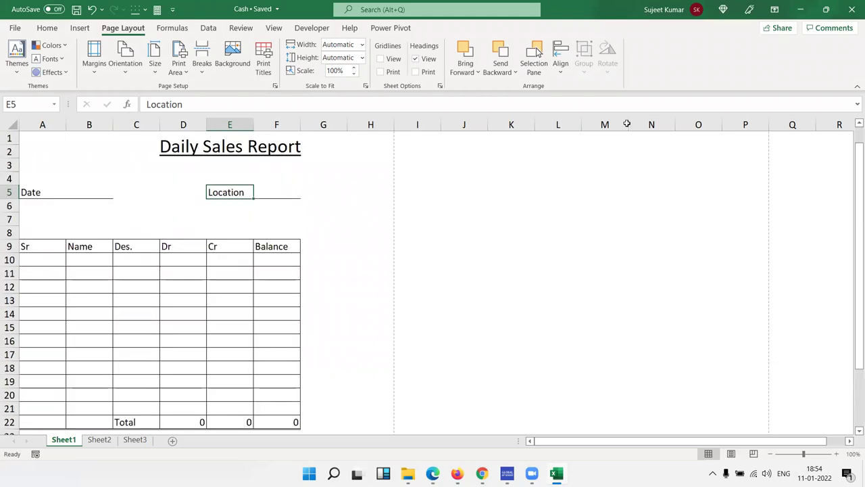
left_click(852, 9)
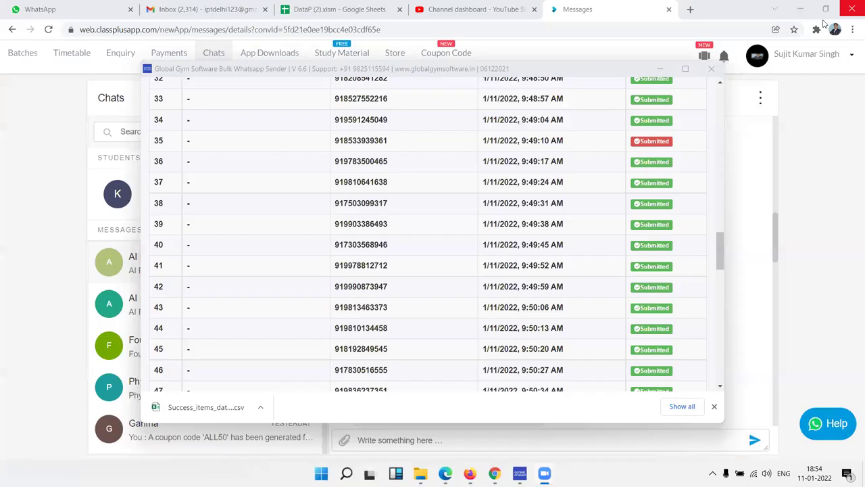
key("super+d")
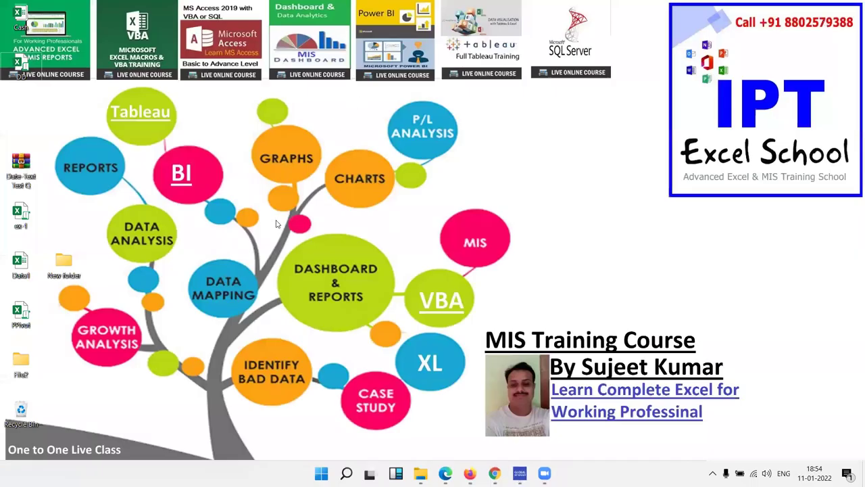
mouse_move(25, 17)
left_mouse_down()
mouse_move(584, 190)
mouse_move(540, 174)
left_mouse_up()
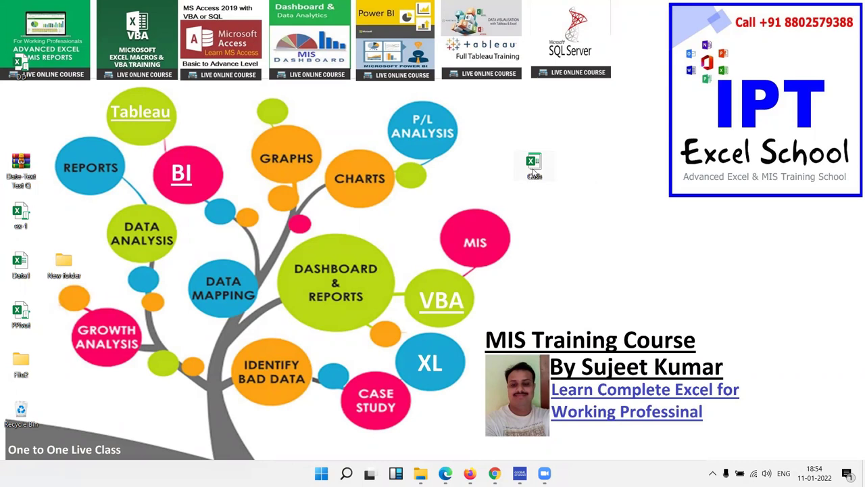
double_click(534, 166)
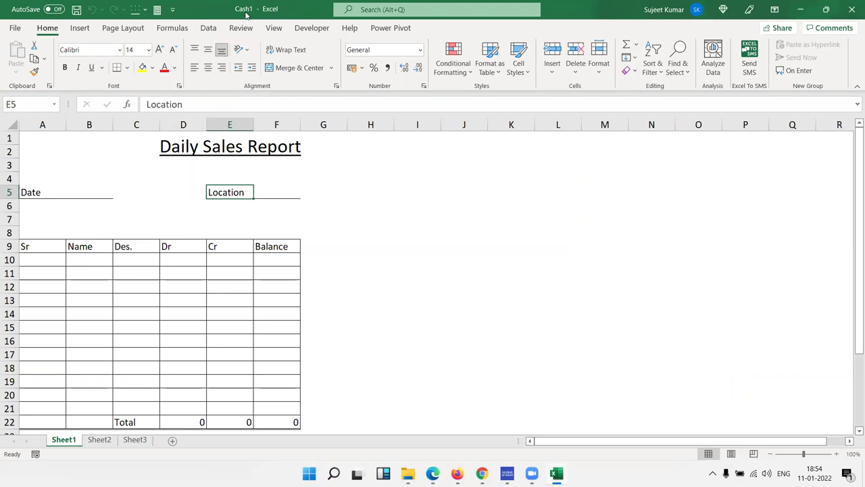
Reopen the Cash template from the Desktop, minimize that copy, and open a second copy, Cash2
left_click(634, 232)
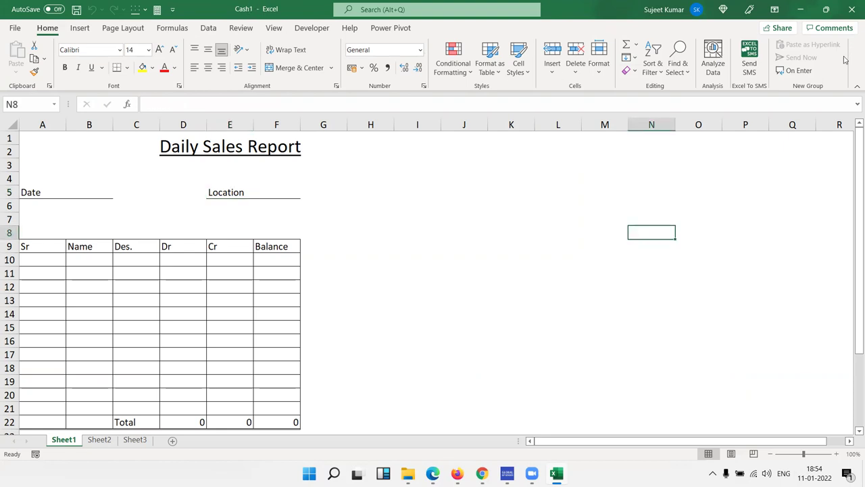
key("alt+F4")
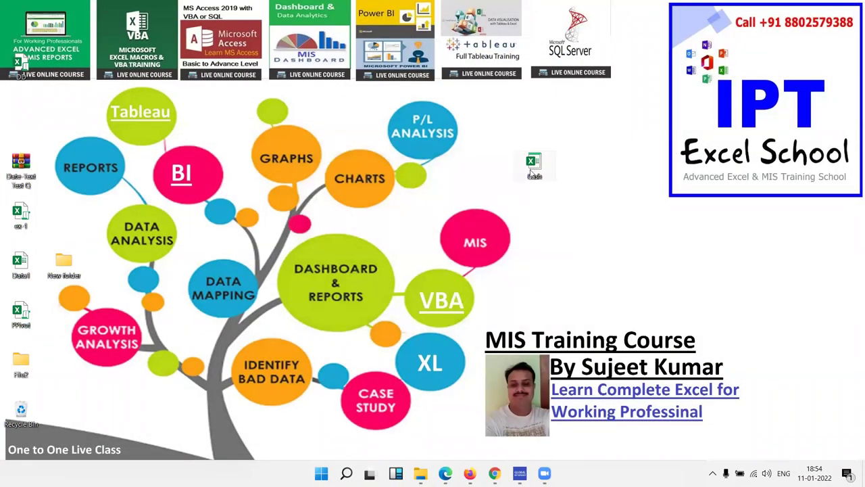
double_click(531, 173)
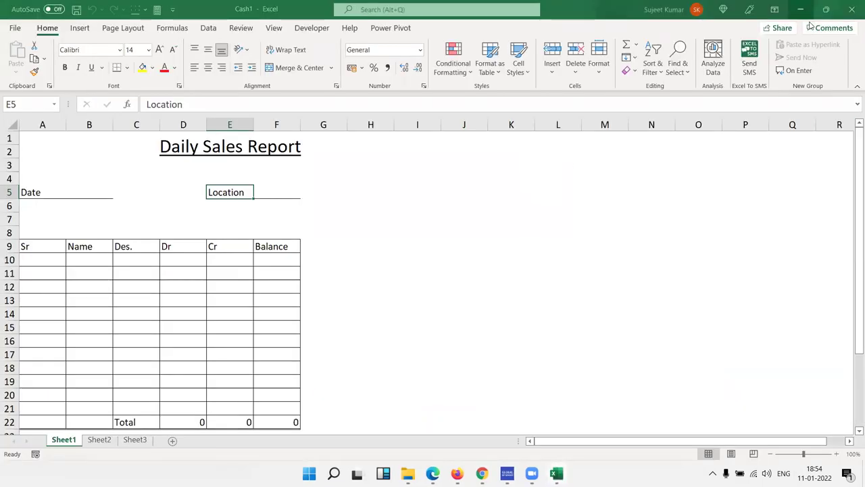
left_click(800, 8)
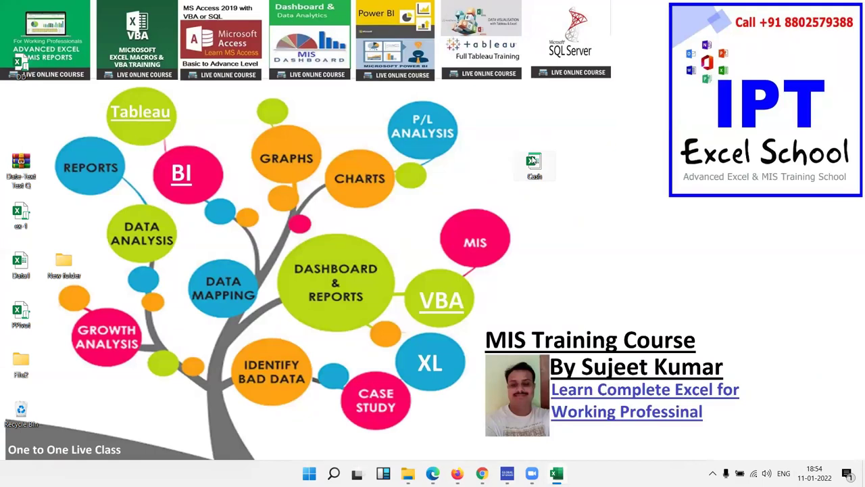
double_click(533, 161)
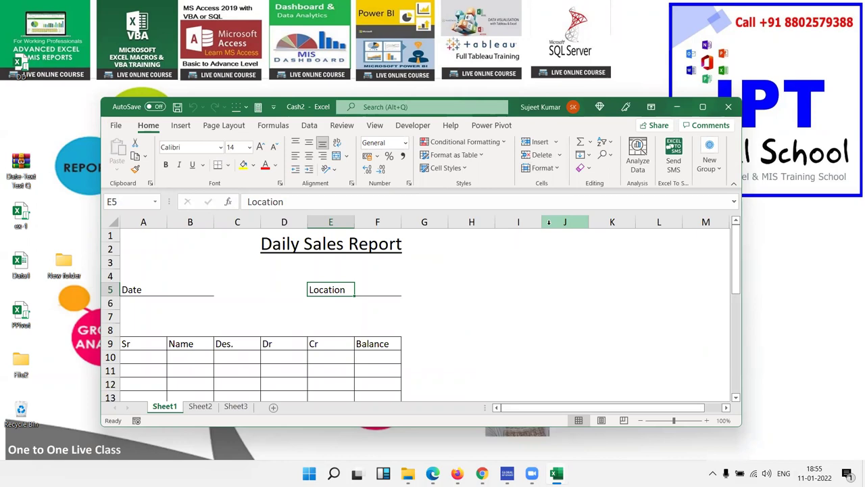
Close Cash2, restore Cash1 from the taskbar, and exit Excel with Alt+F4
mouse_move(556, 473)
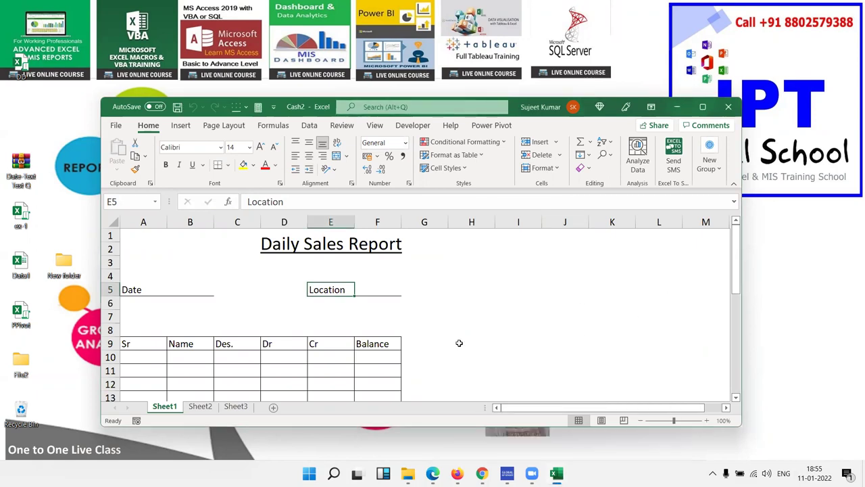
scroll(457, 344, "down", 3)
left_click(727, 107)
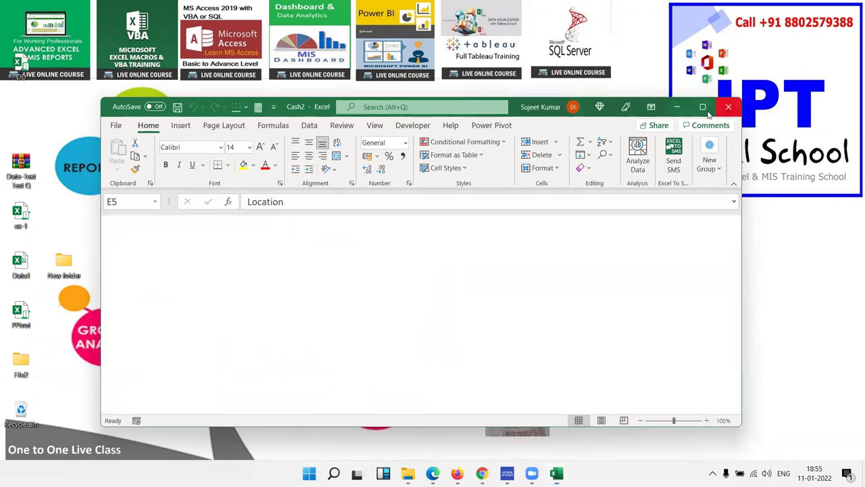
left_click(557, 473)
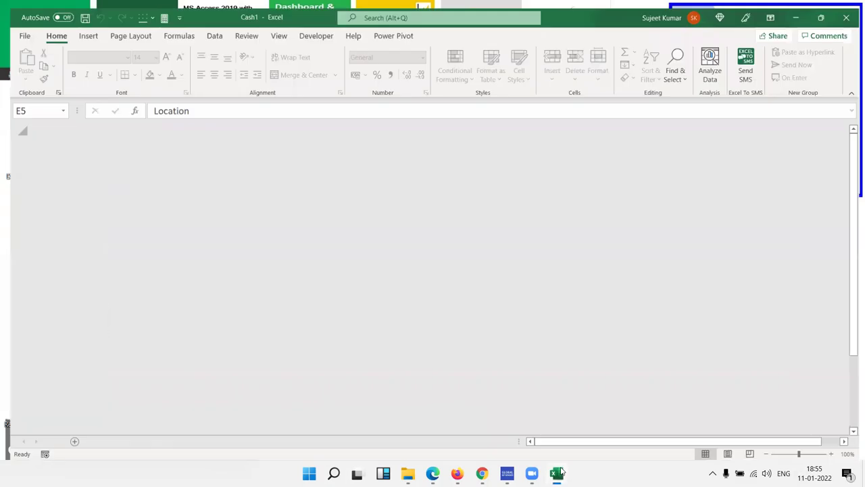
left_click(193, 257)
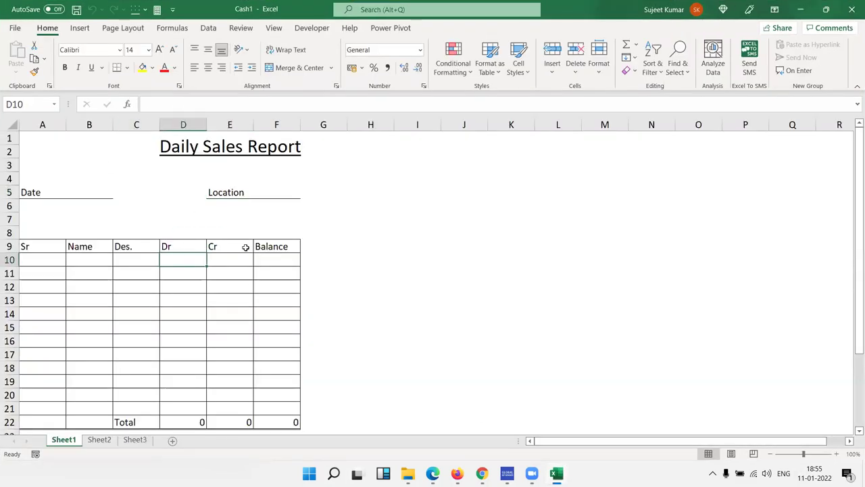
scroll(177, 277, "down", 3)
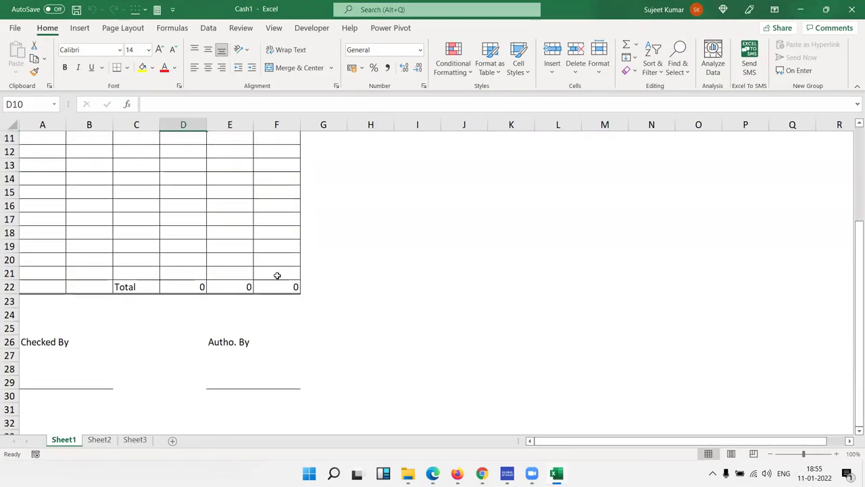
left_click_drag(277, 274, 84, 206)
key("alt+F4")
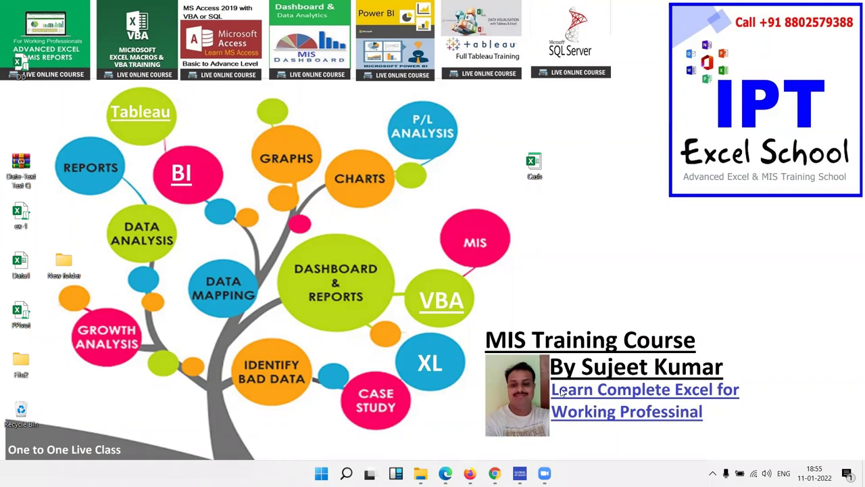
Launch Excel by searching 'exce' and create a Blank workbook, starting at cell A1
key("super")
type("exce")
left_click(523, 204)
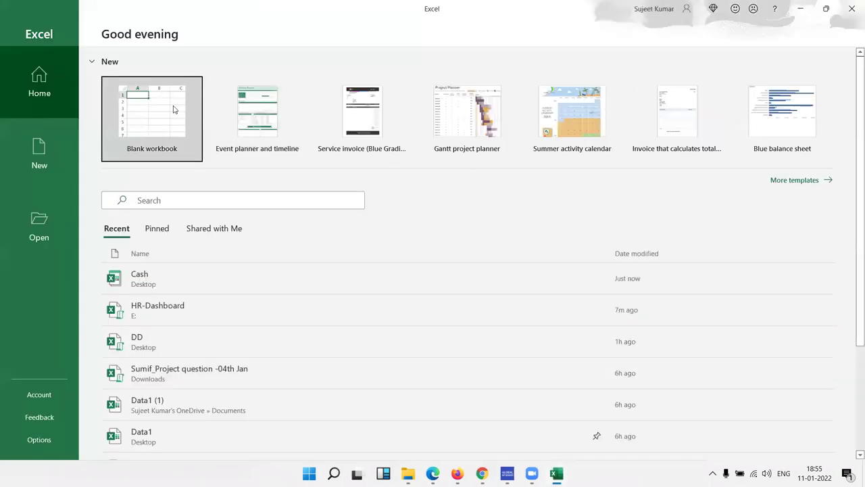
left_click(173, 110)
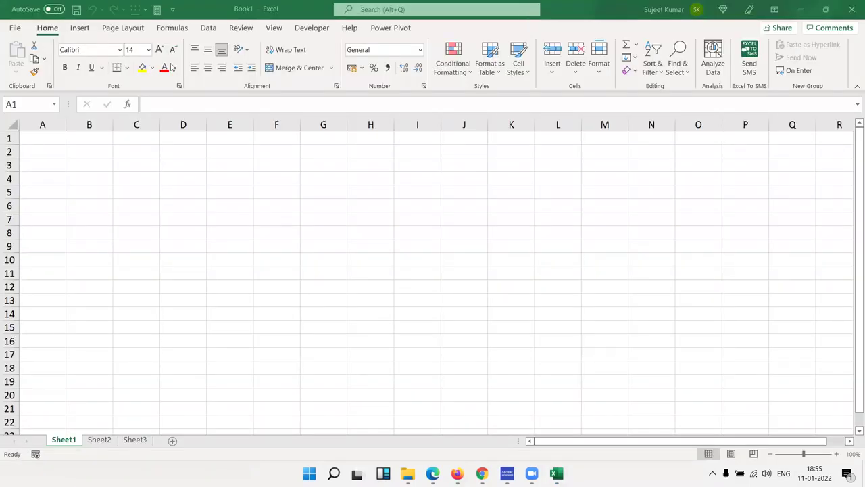
left_click(39, 140)
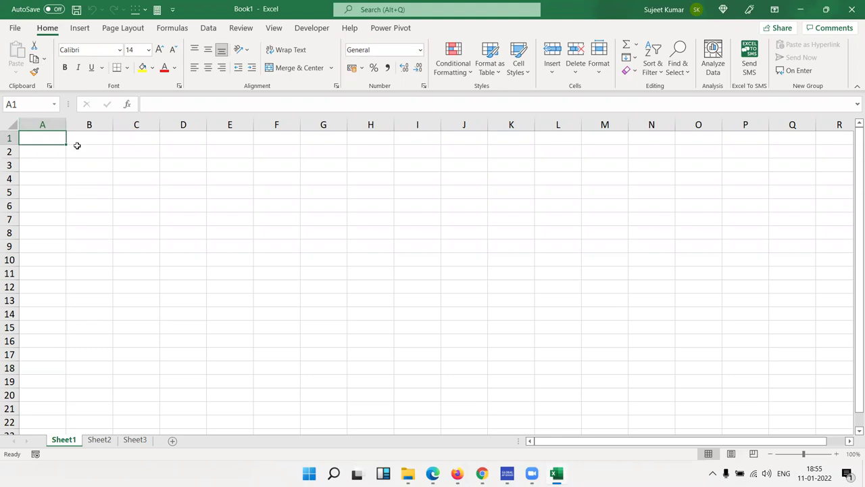
Enter the headers Name, City and amt in A1:C1
type("Name")
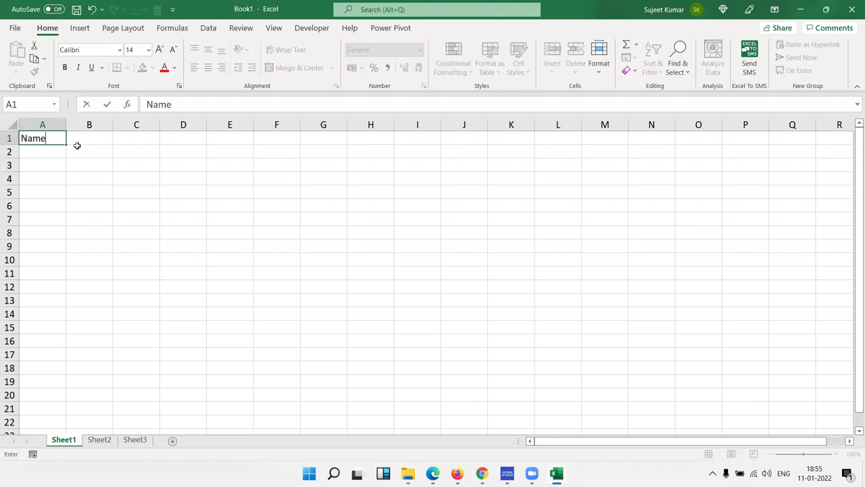
key("Tab")
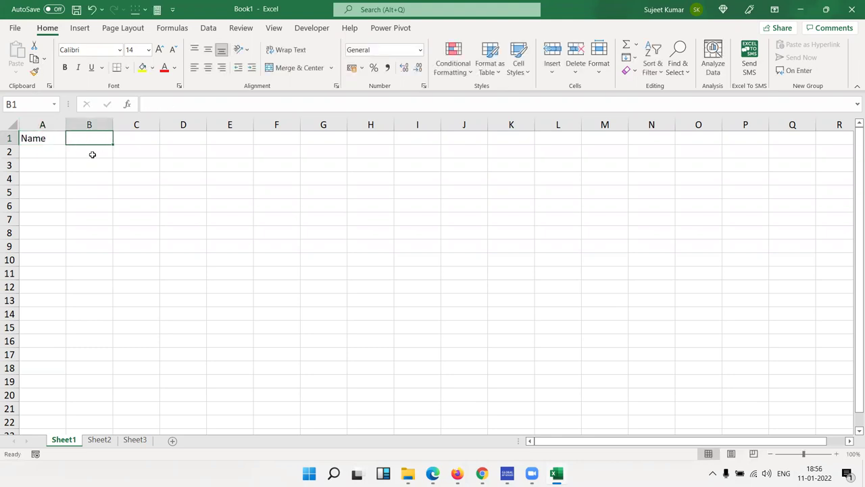
type("City")
key("Tab")
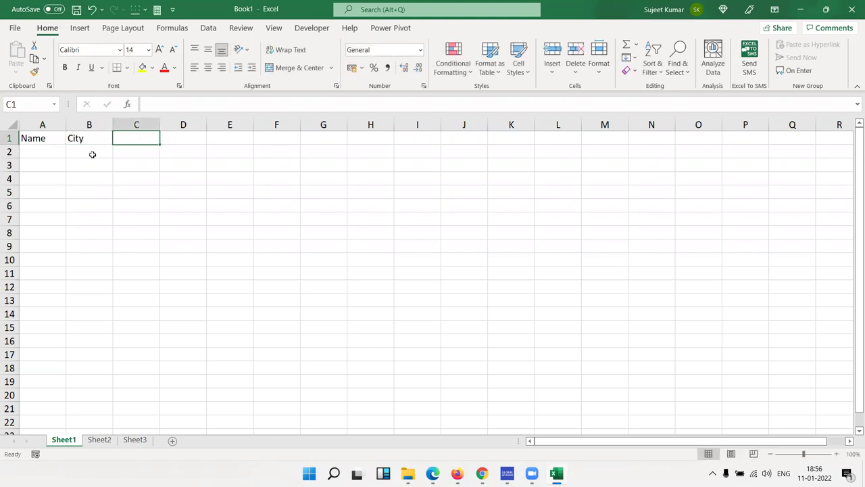
type("amt")
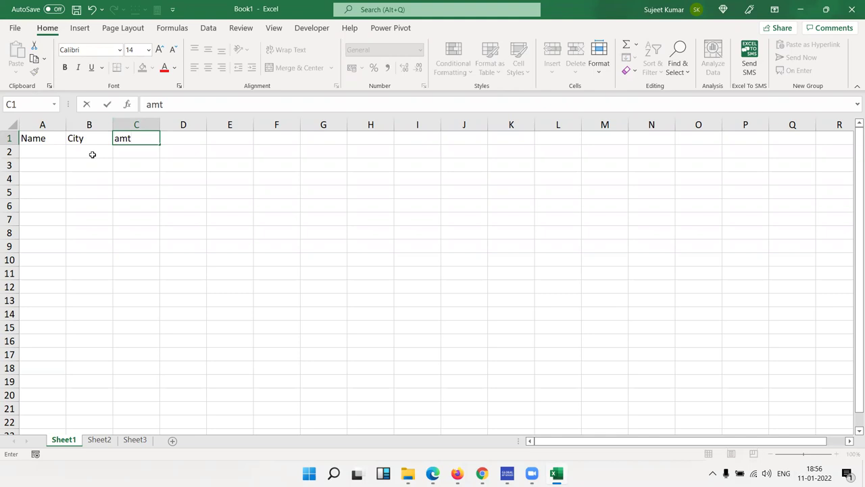
key("Return")
Fill names Puja through Indu in A2:A8 and Pune down the City column
type("Puja")
left_click(45, 164)
left_click(47, 152)
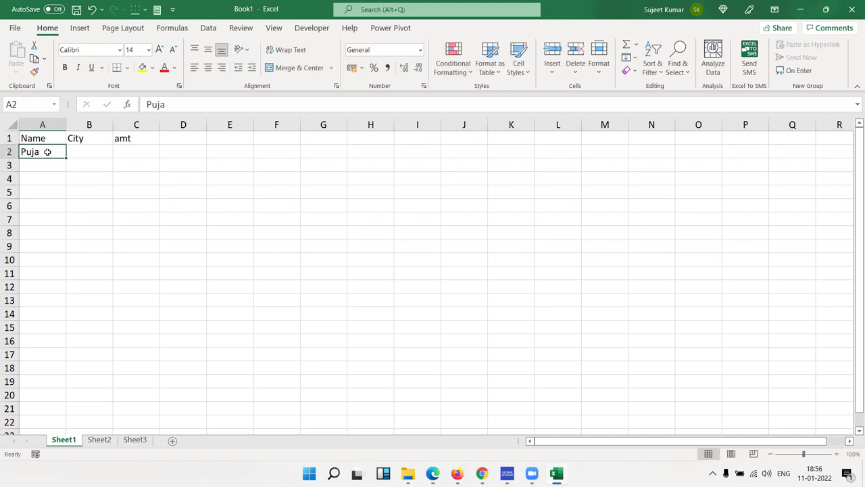
left_click_drag(66, 158, 60, 241)
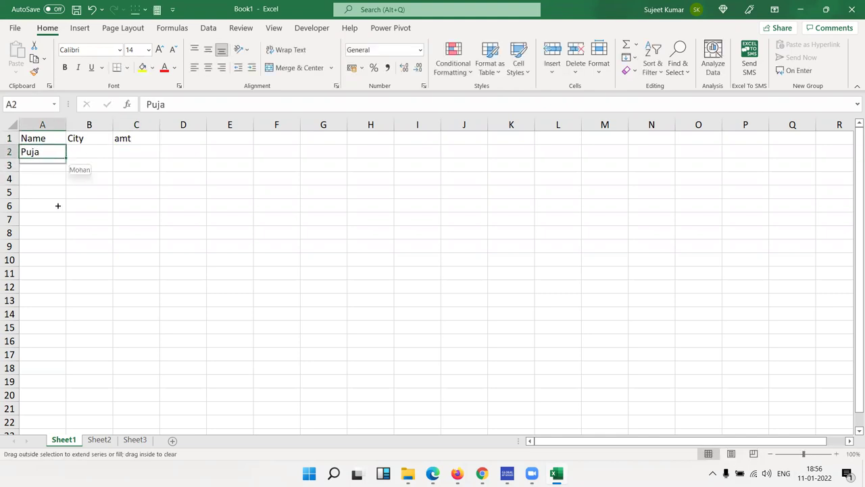
left_click(91, 147)
type("Pune")
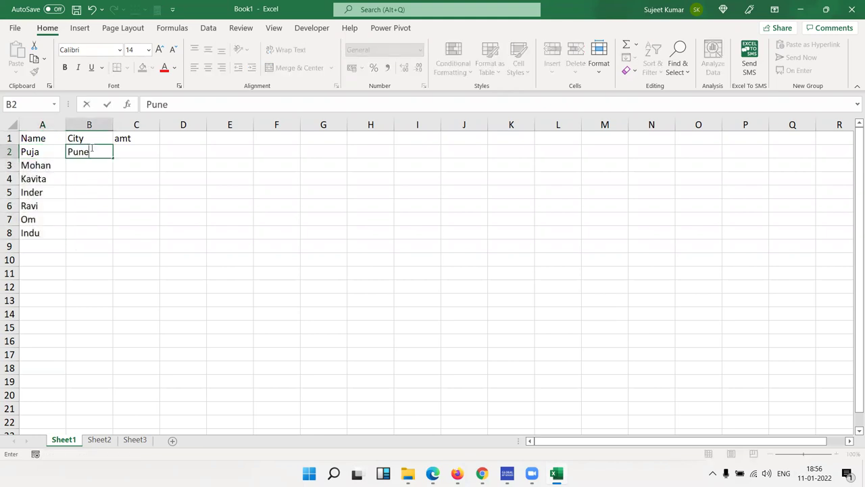
left_click(90, 176)
left_click(96, 147)
left_click_drag(113, 158, 112, 236)
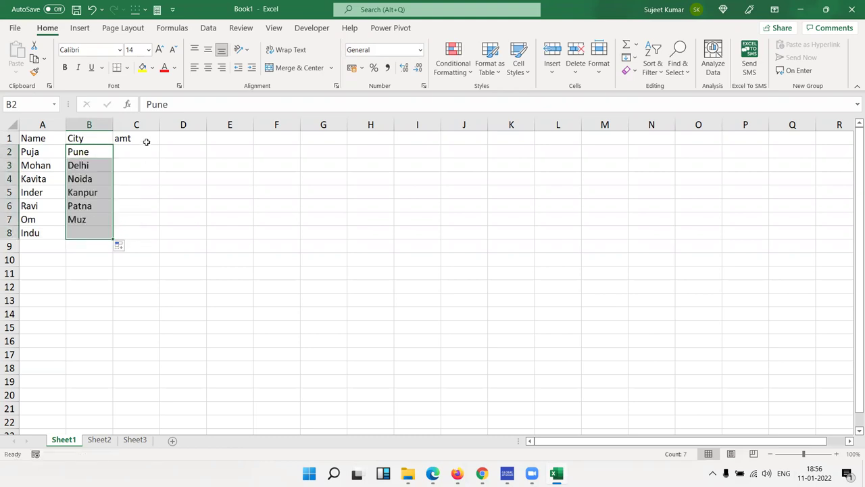
Enter =RANDBETWEEN(10,90) in C2 and fill it down to C8
left_click(147, 146)
type("=ra")
key("Down")
key("Down")
key("Down")
key("Down")
key("Up")
key("Tab")
type("10,90")
key("Return")
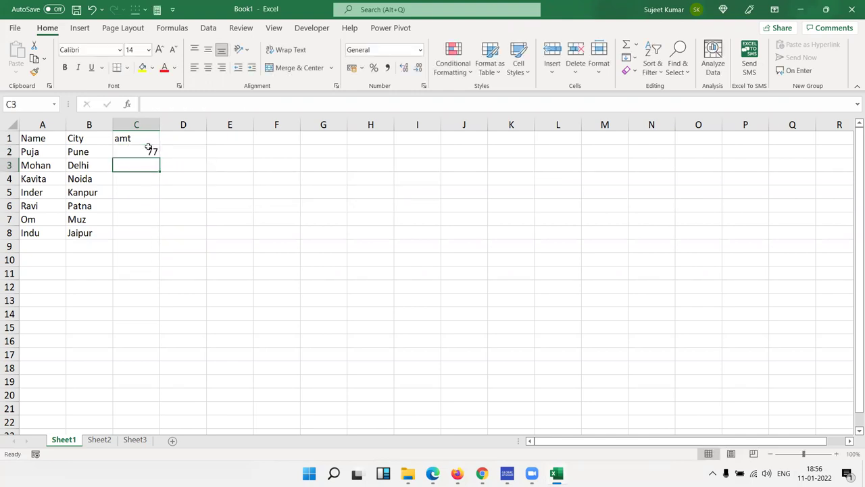
key("Up")
left_click_drag(159, 159, 144, 232)
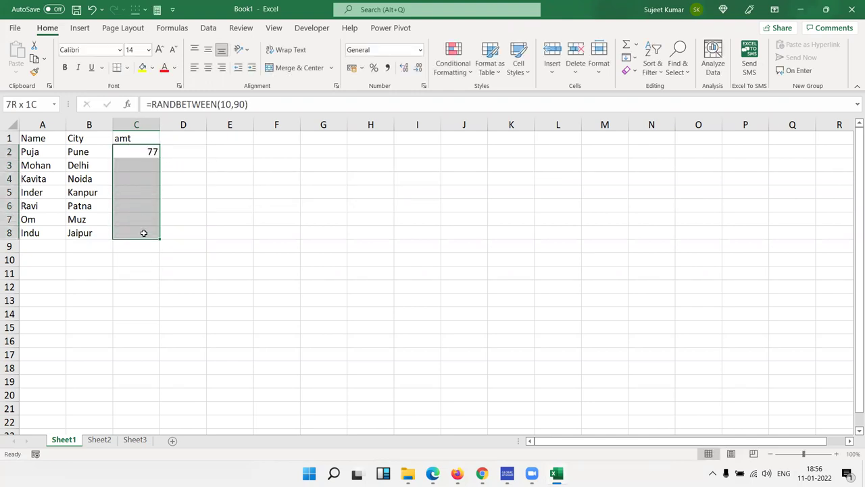
Give the table A1:C8 All Borders and a fill colour
mouse_move(51, 138)
left_mouse_down()
mouse_move(141, 219)
mouse_move(142, 232)
left_mouse_up()
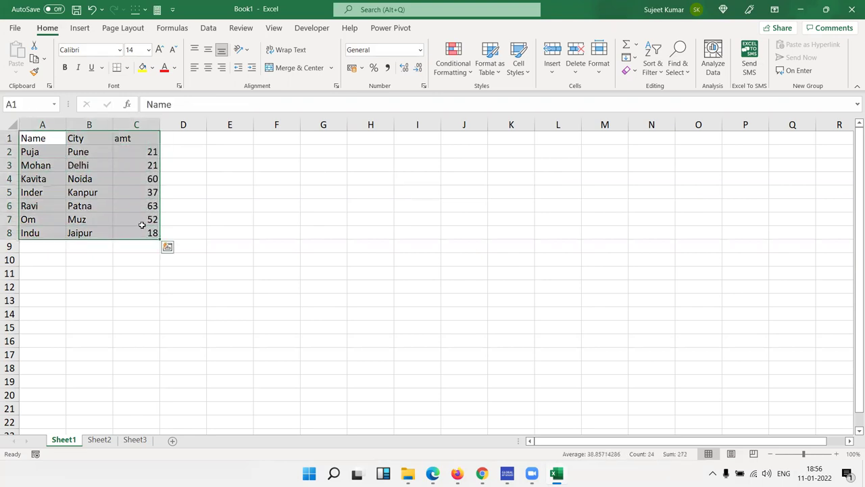
left_click(128, 68)
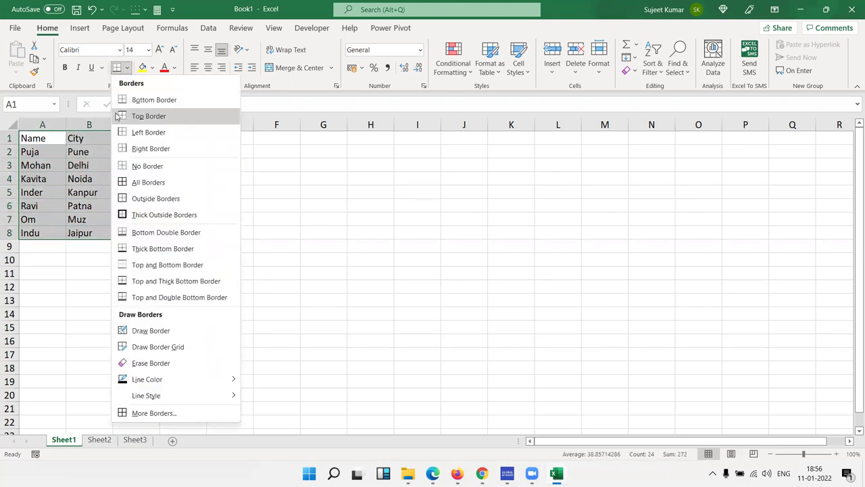
left_click(125, 179)
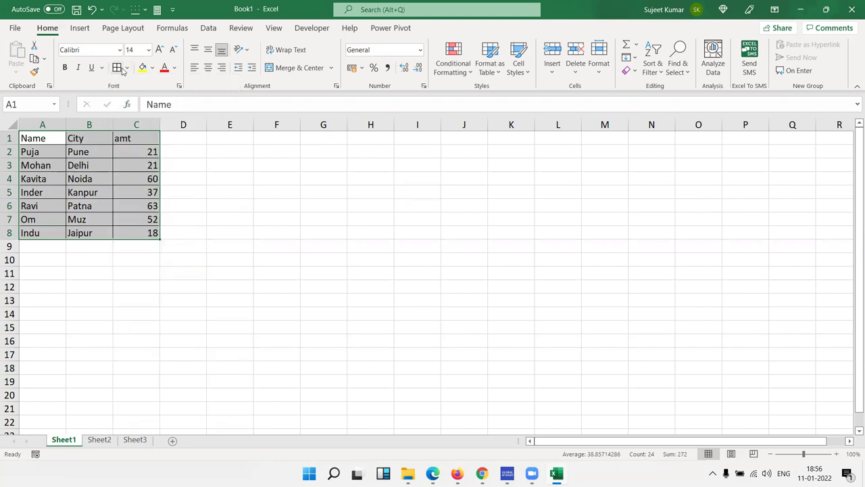
left_click(142, 68)
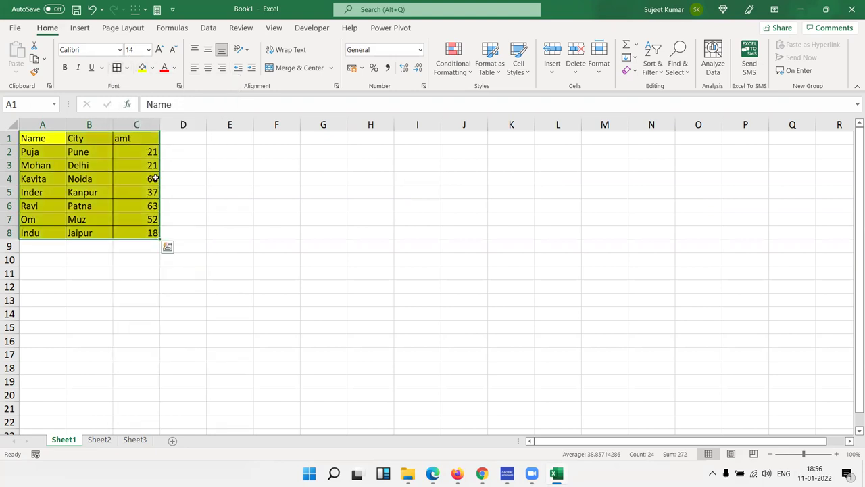
left_click(152, 150)
double_click(151, 150)
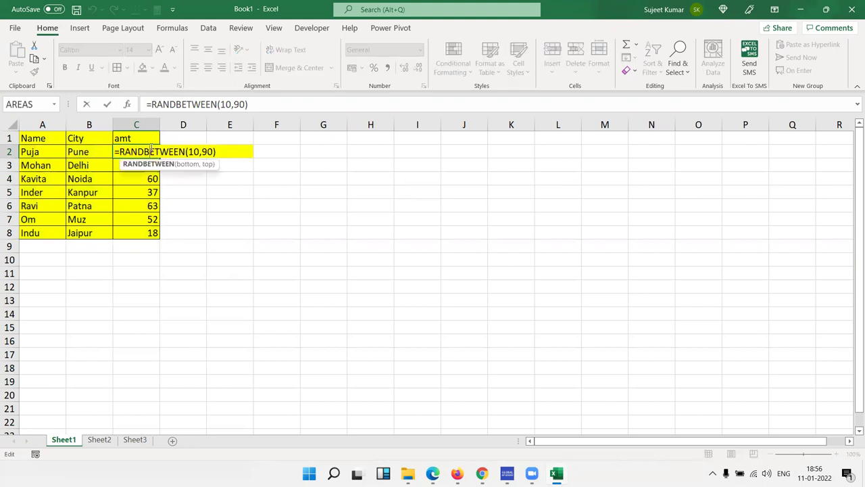
key("Escape")
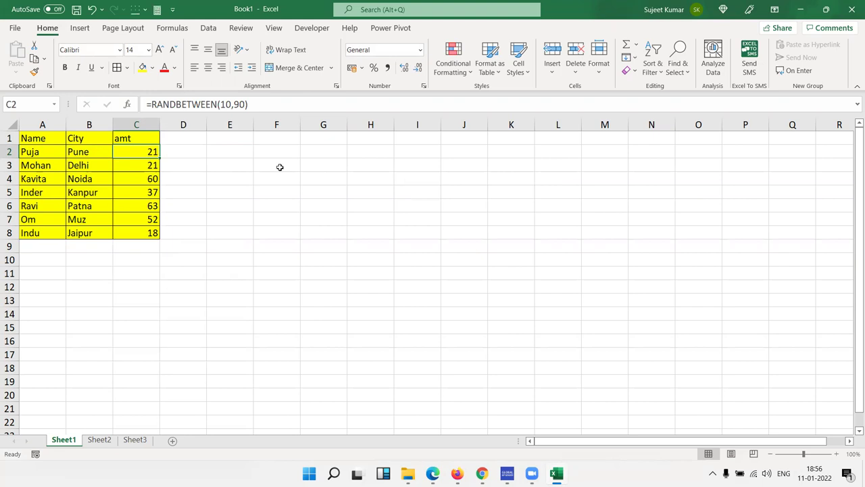
left_click(284, 167)
type("=ra")
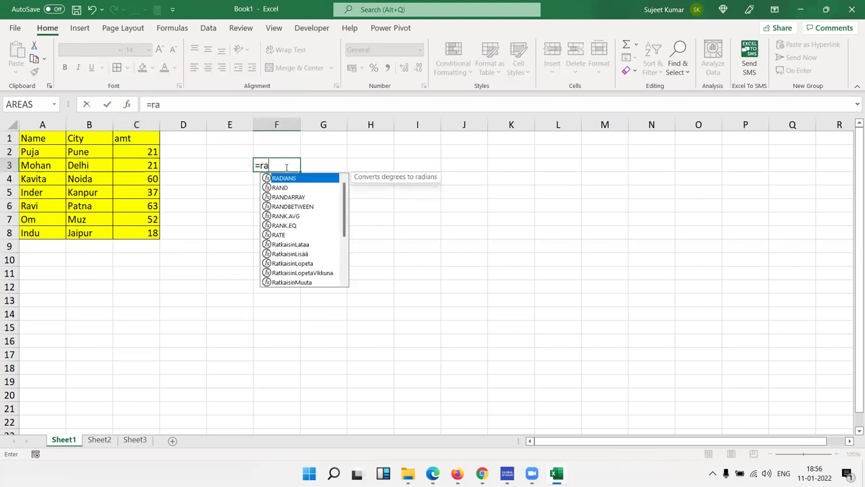
key("Down")
key("Down")
key("Down")
key("Tab")
type("10,90)")
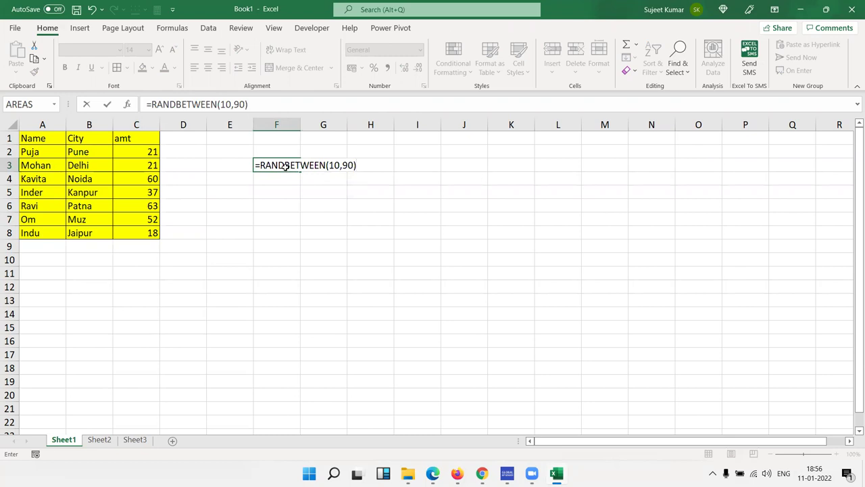
key("Return")
left_click(328, 164)
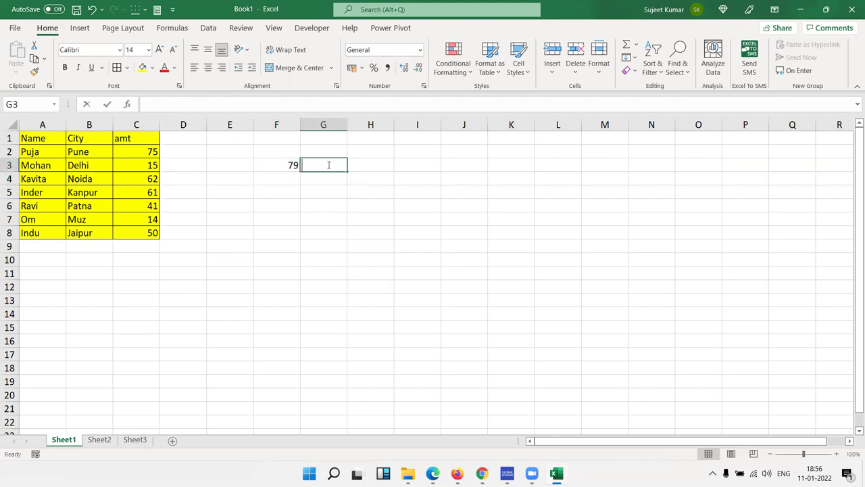
left_click(329, 185)
left_click(192, 177)
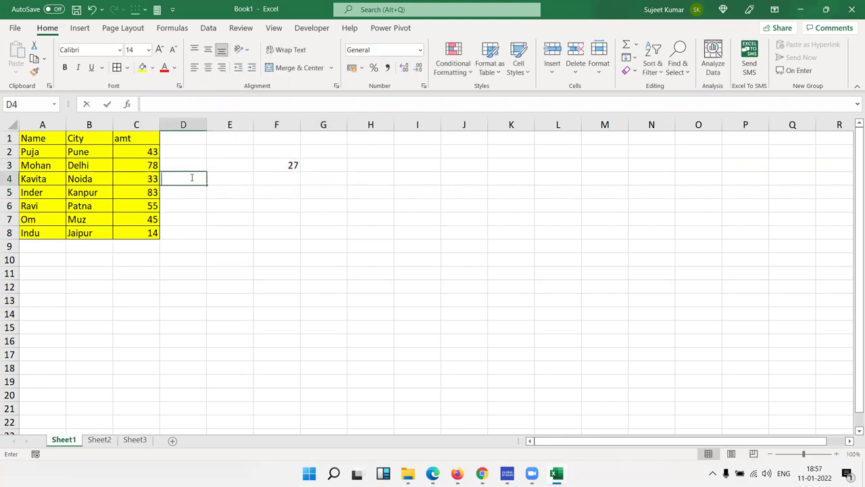
left_click(195, 165)
left_click(197, 153)
left_click_drag(275, 155, 291, 173)
key("Delete")
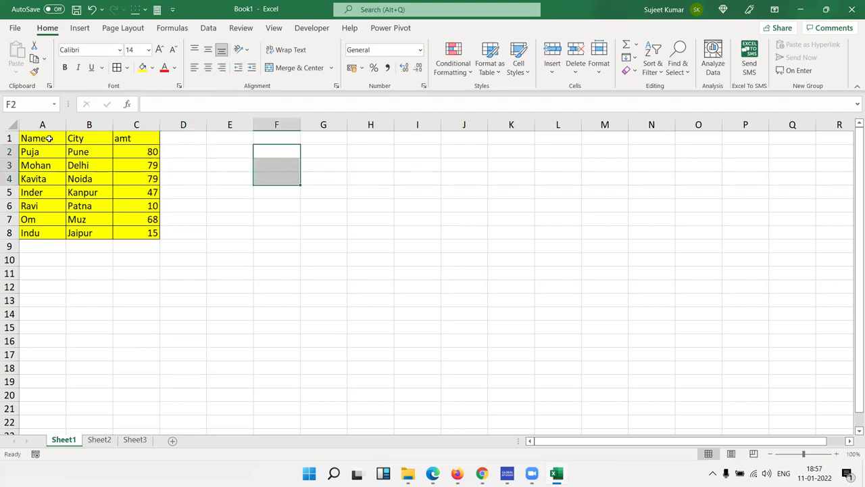
Copy A1:C8, paste a trial copy at I1, then delete the pasted cells
left_click_drag(49, 138, 140, 230)
key("ctrl+c")
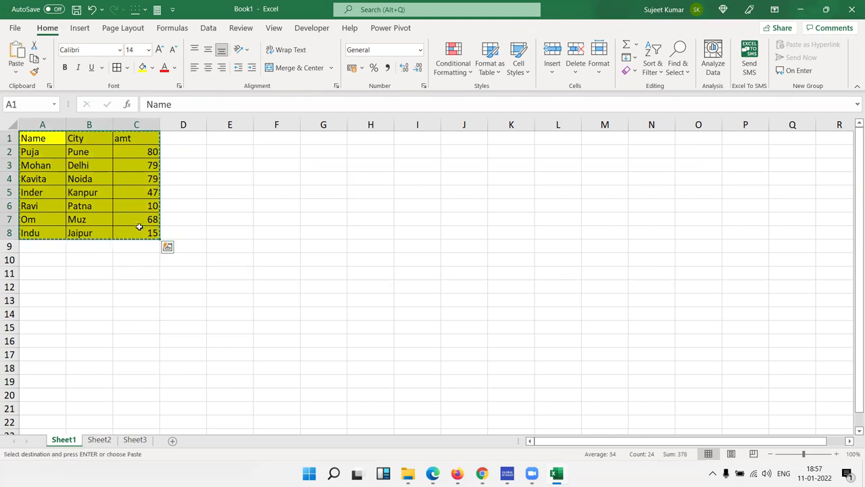
left_click(428, 139)
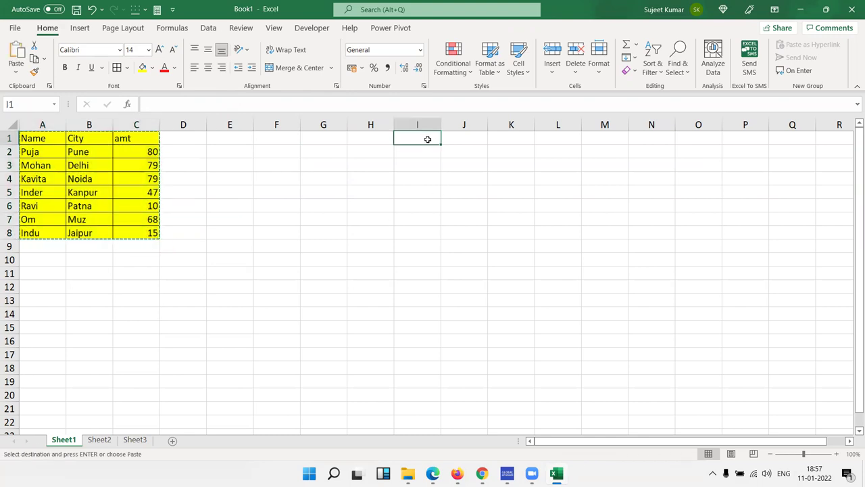
key("ctrl+v")
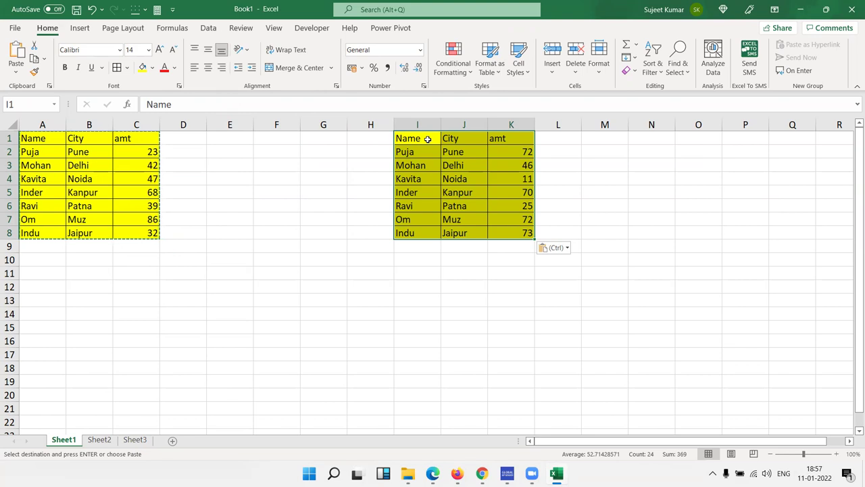
key("super")
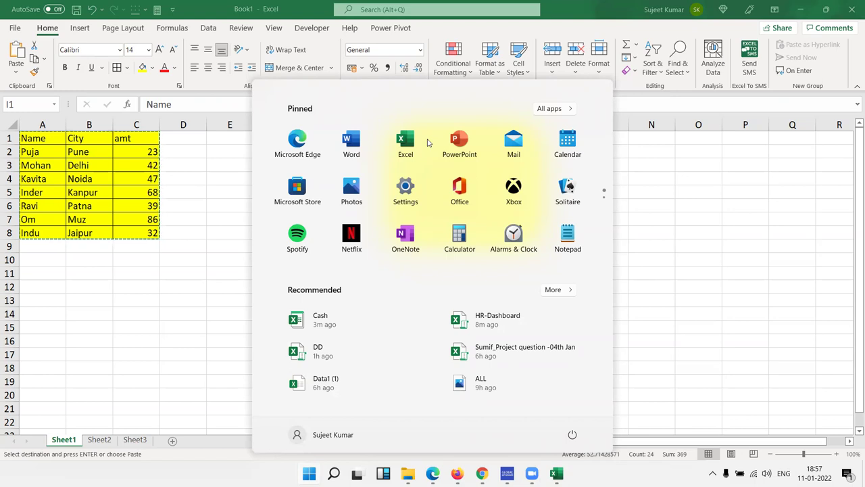
left_click(645, 161)
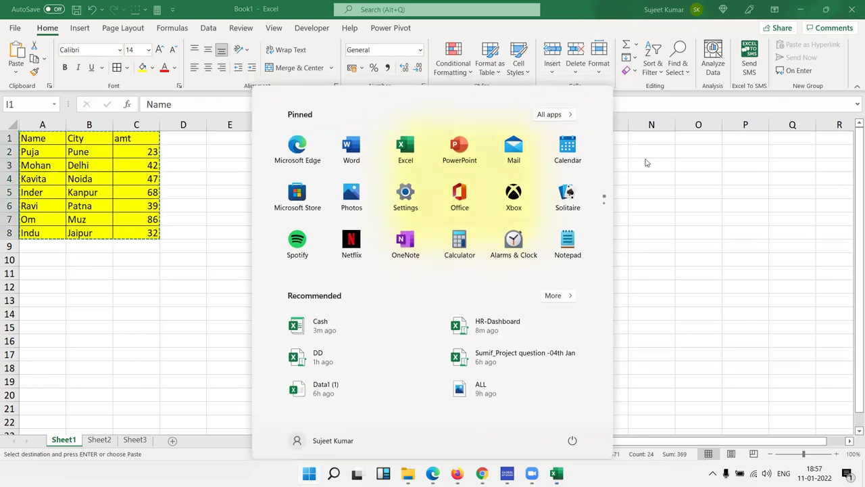
key("Delete")
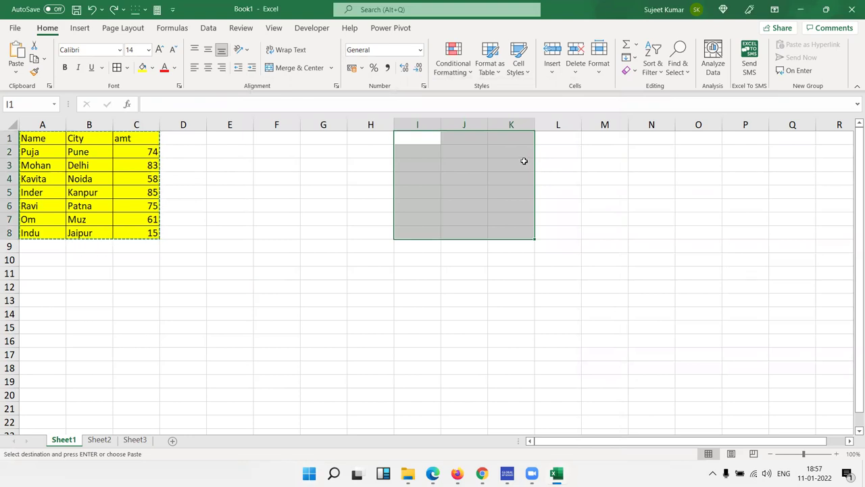
Paste Special the table at I1 with All, then undo that paste
left_click(415, 142)
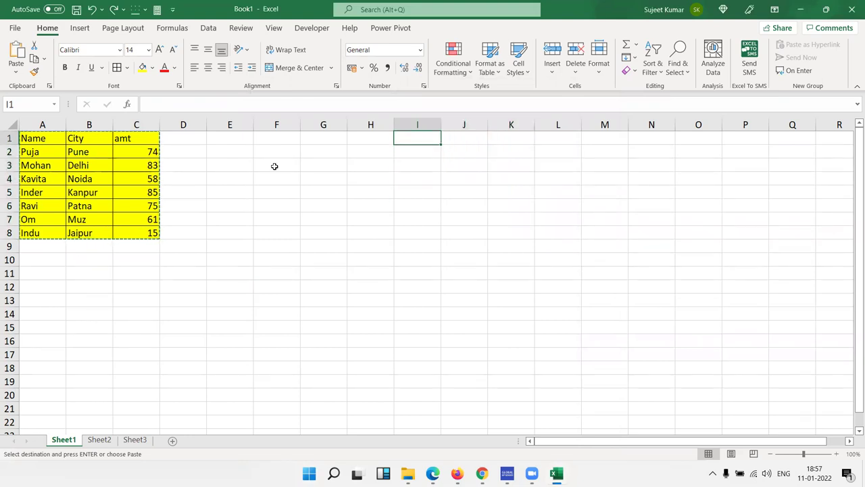
right_click(403, 144)
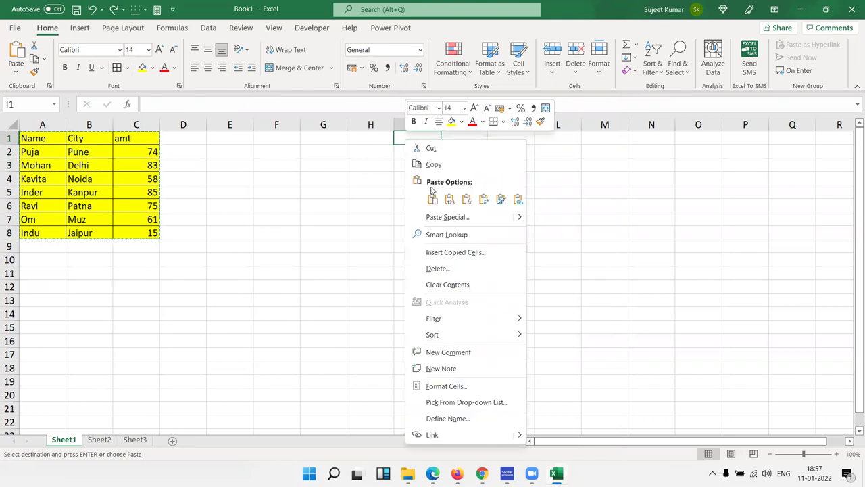
left_click(436, 217)
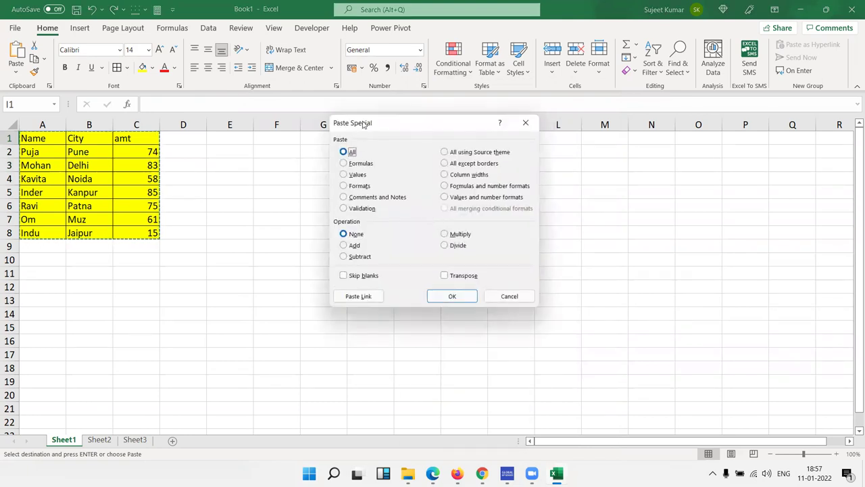
left_click_drag(363, 125, 215, 157)
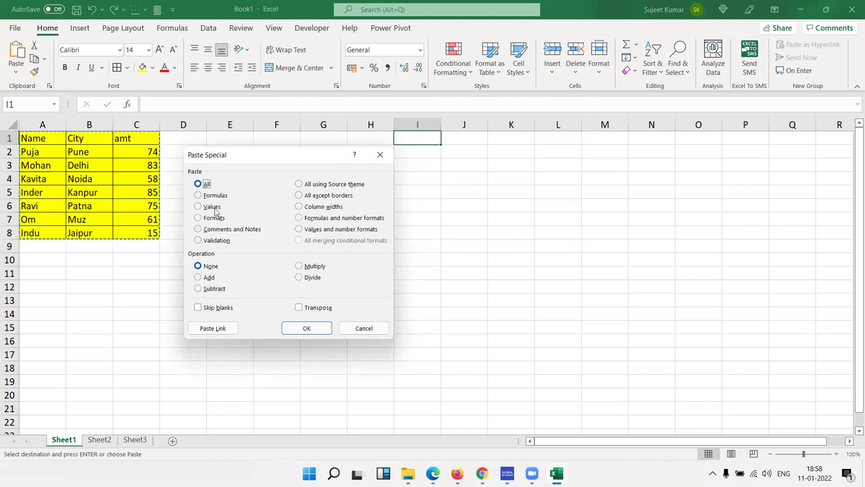
left_click(307, 330)
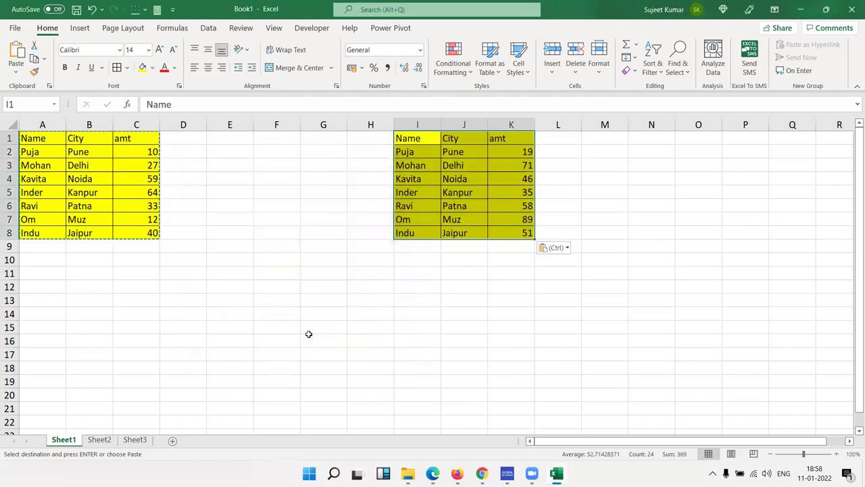
key("ctrl+z")
Paste Special the table into I1 with Formulas only, dropping its fill and borders
right_click(406, 139)
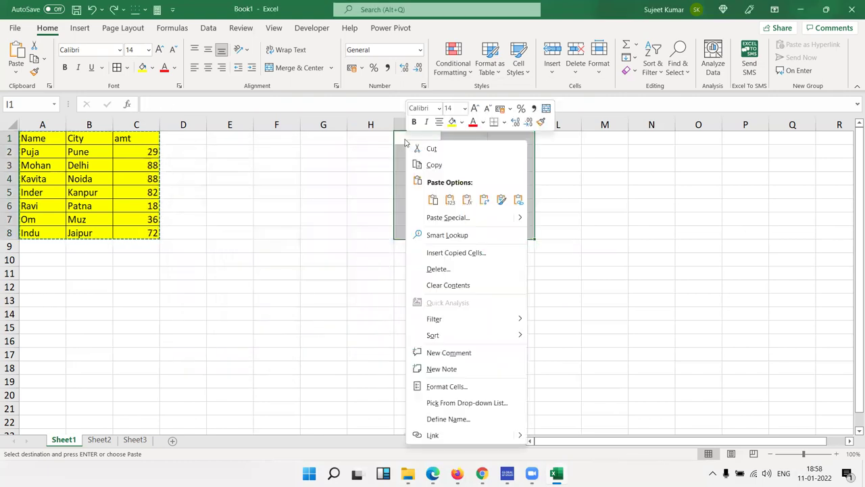
left_click(436, 217)
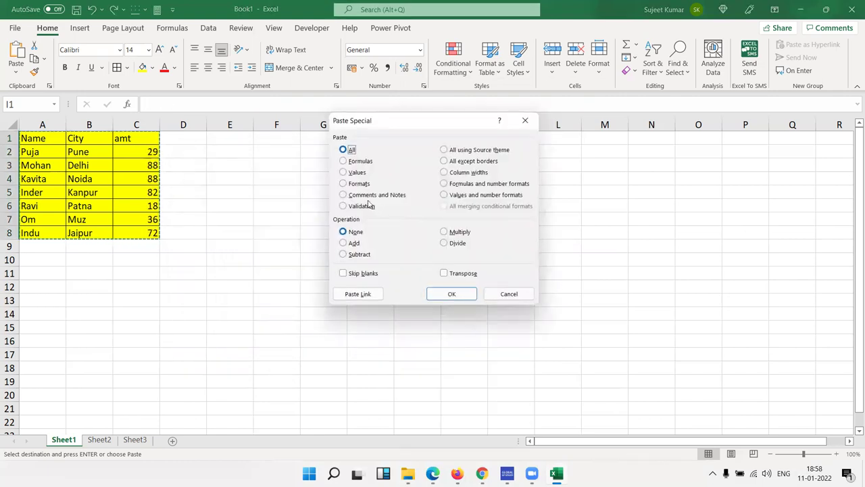
left_click(357, 162)
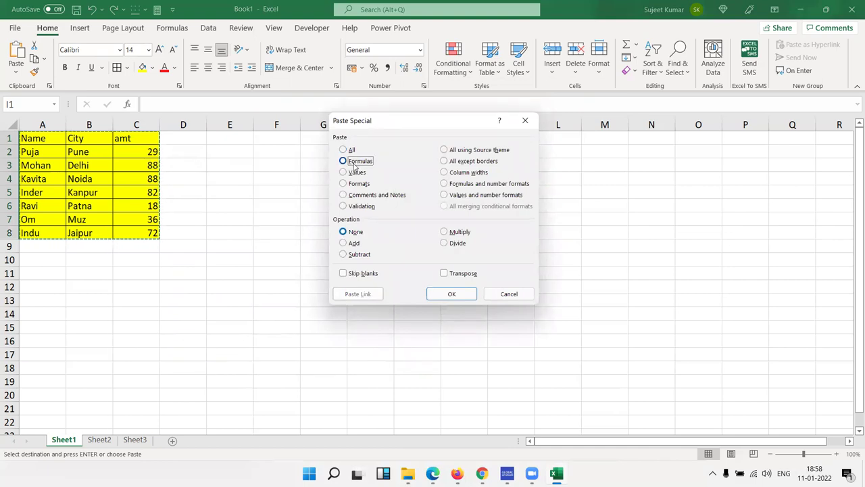
left_click(436, 296)
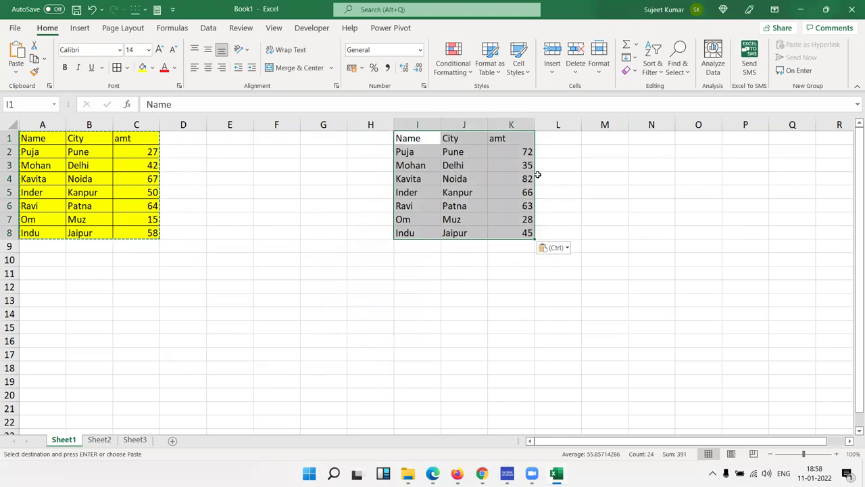
left_click(520, 156)
key("ctrl+Down")
double_click(521, 154)
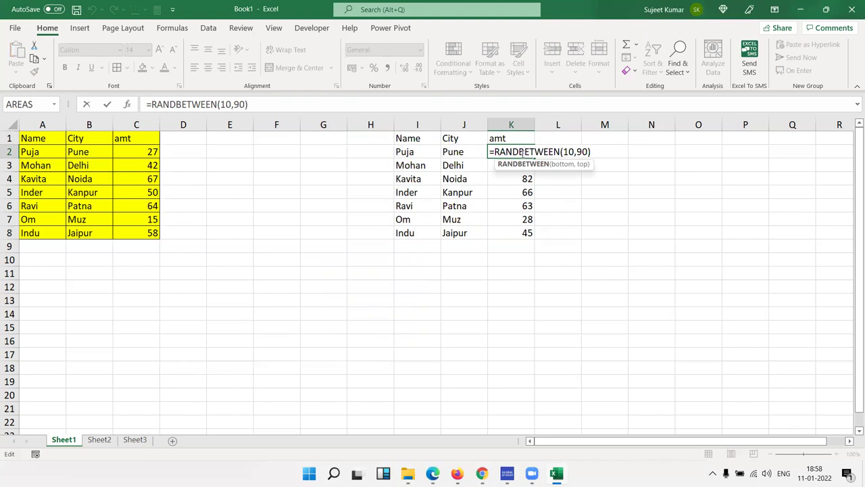
key("Escape")
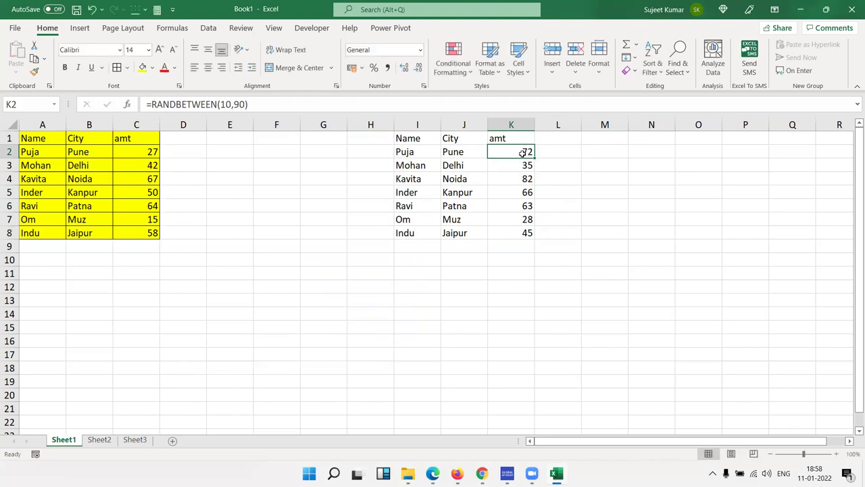
left_click(463, 178)
left_click(514, 164)
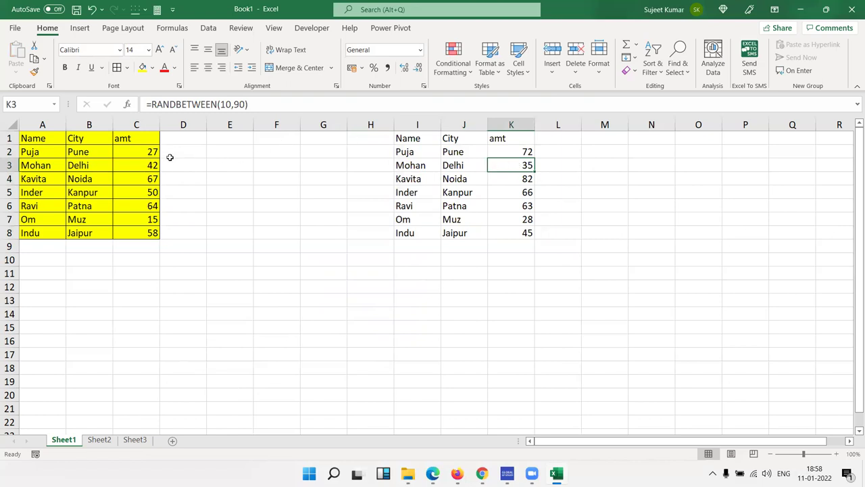
left_click(420, 155)
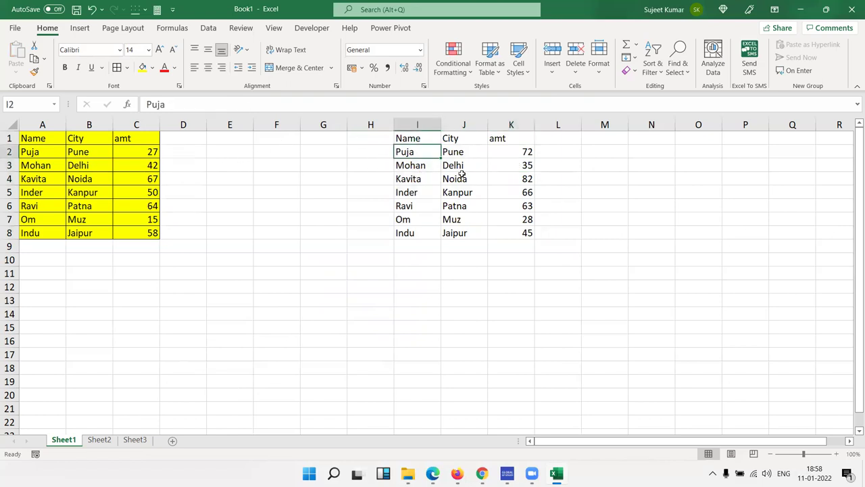
left_click(462, 175)
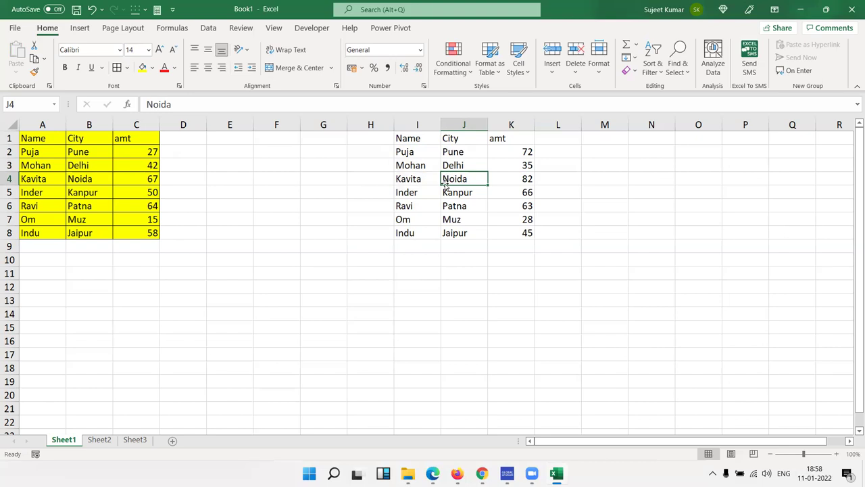
left_click(58, 165)
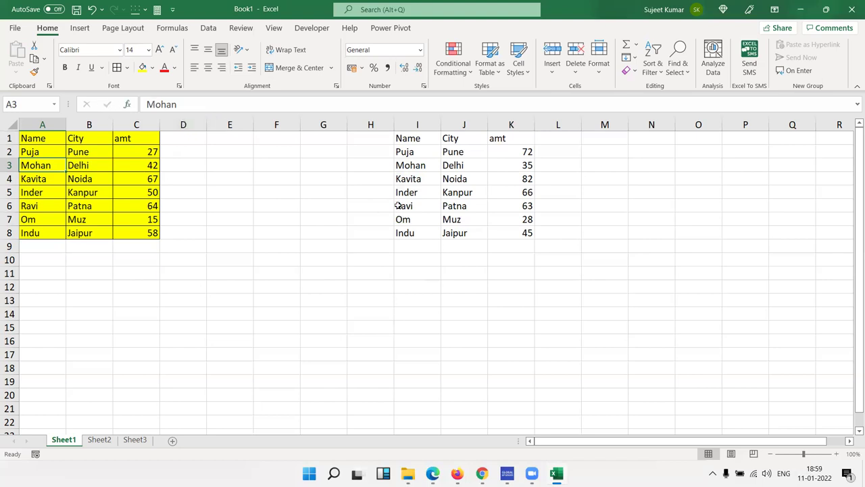
Copy A1:C8 and paste its values only at I11, freezing the amt figures as plain numbers
left_click(153, 192)
left_click_drag(39, 139, 131, 232)
key("ctrl+c")
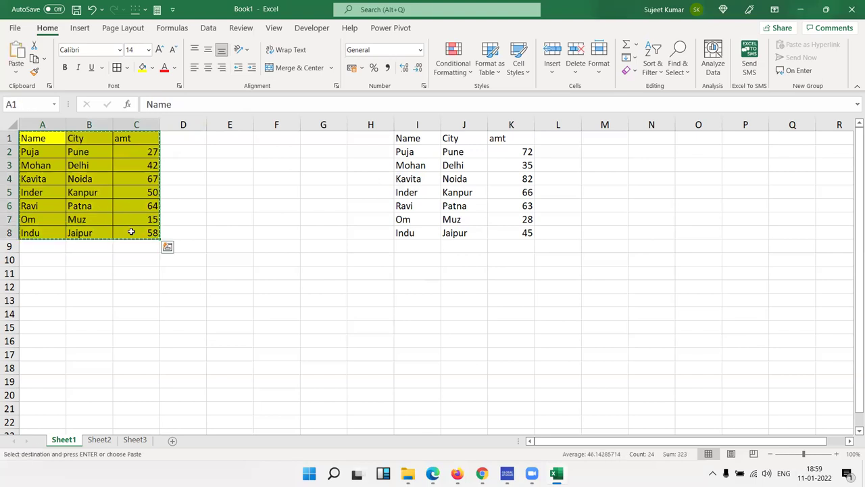
left_click(519, 175)
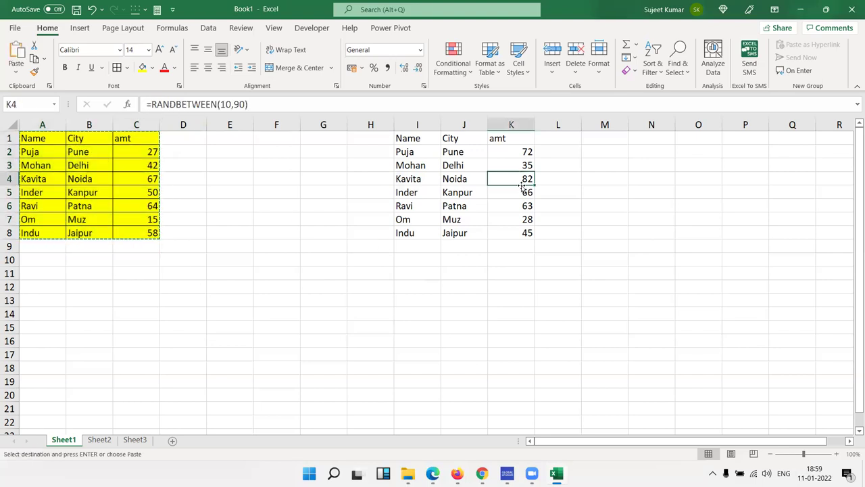
right_click(417, 273)
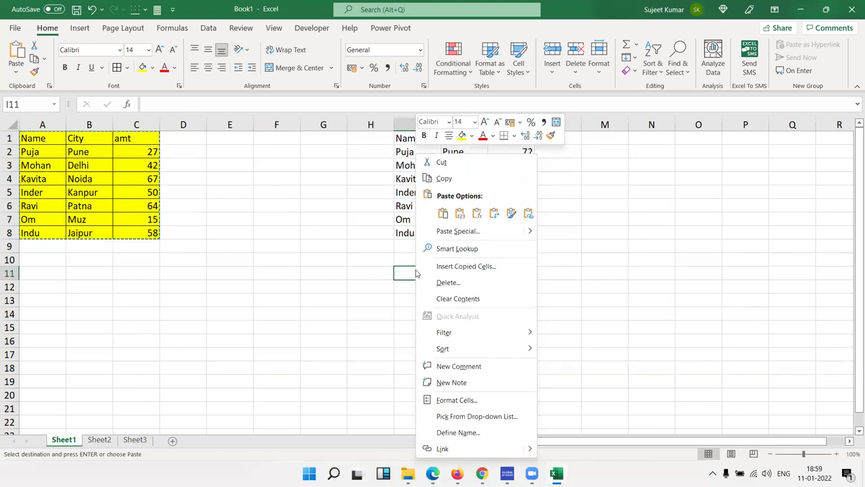
left_click(454, 231)
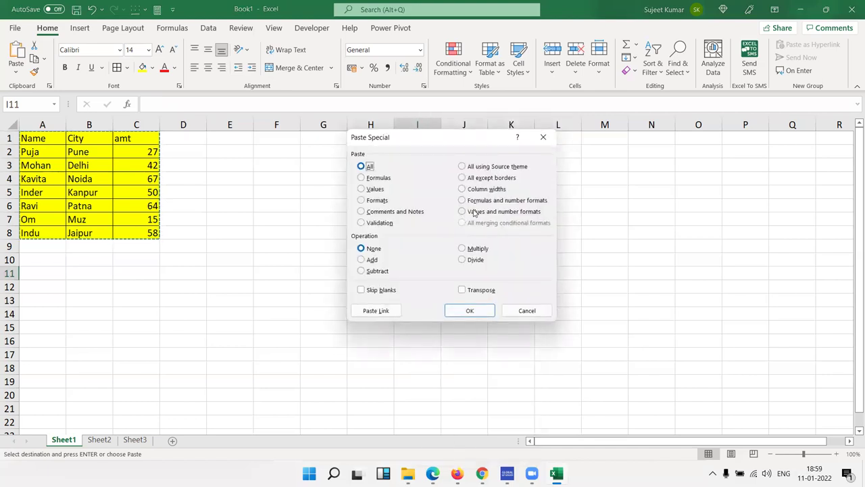
left_click(366, 190)
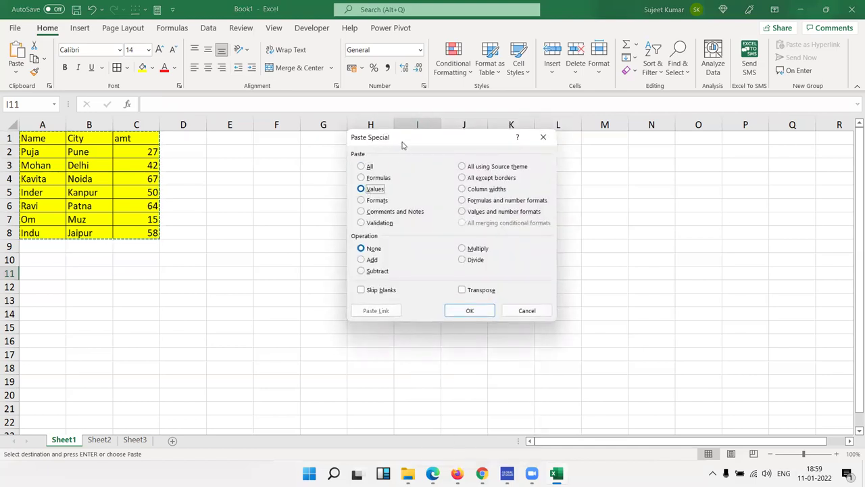
left_click_drag(404, 145, 614, 131)
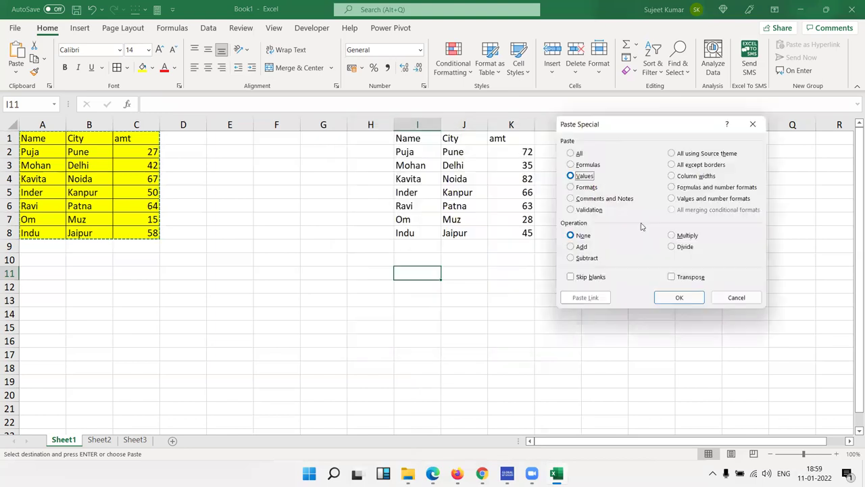
left_click(679, 297)
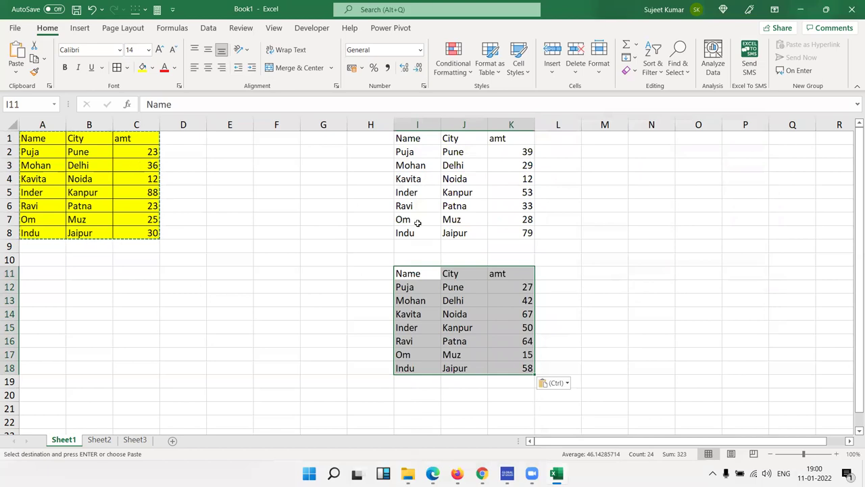
double_click(507, 288)
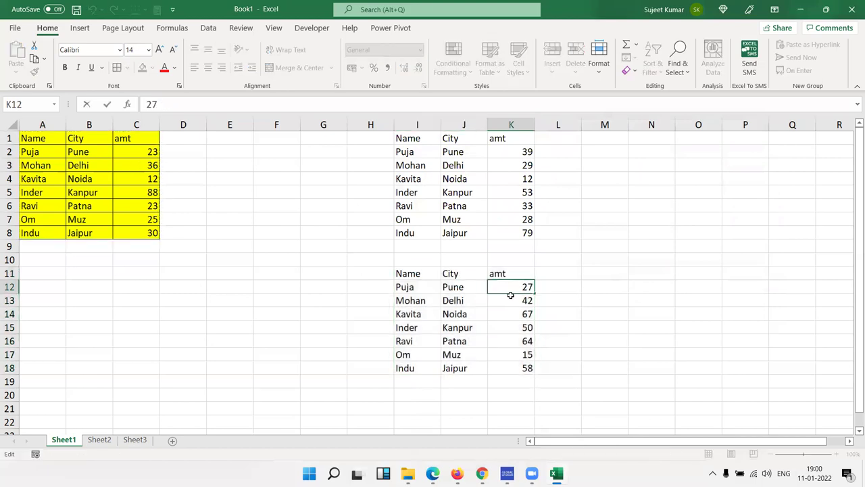
Confirm K13–K15 hold plain numbers, then delete the pasted copy in I11:K18
double_click(510, 297)
left_click(513, 312)
double_click(514, 313)
double_click(512, 327)
left_click(511, 341)
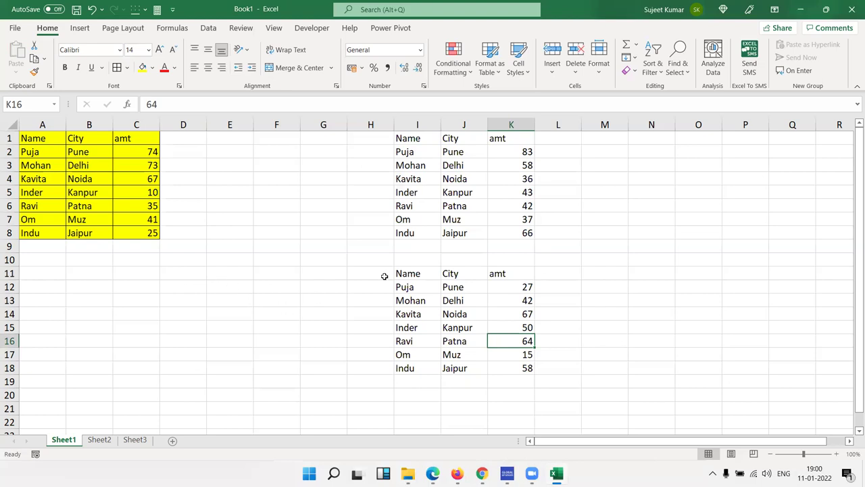
left_click(419, 273)
left_click_drag(420, 273, 507, 365)
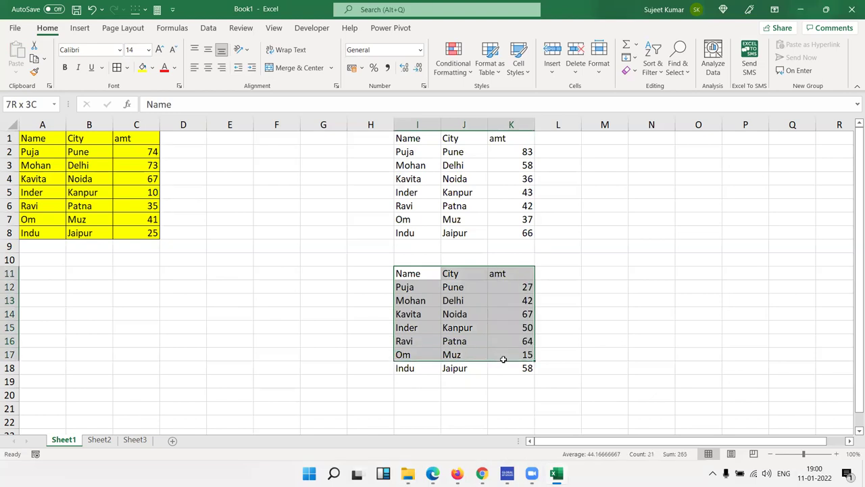
key("Delete")
Copy the RANDBETWEEN amt formulas in K2:K8
left_click(508, 231)
left_click(507, 207)
left_click(513, 165)
left_click_drag(507, 151, 494, 228)
key("ctrl+c")
left_click(638, 151)
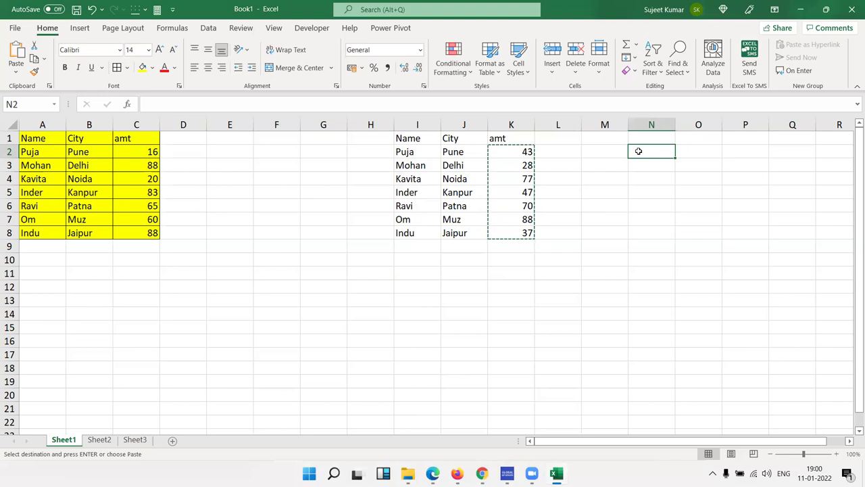
Paste K2:K8 back onto itself as values (43, 28, 77, 47, 70, 88, 37), then show recent workbooks
key("Down")
key("Left")
key("Left")
key("Left")
key("Up")
key("ctrl+v")
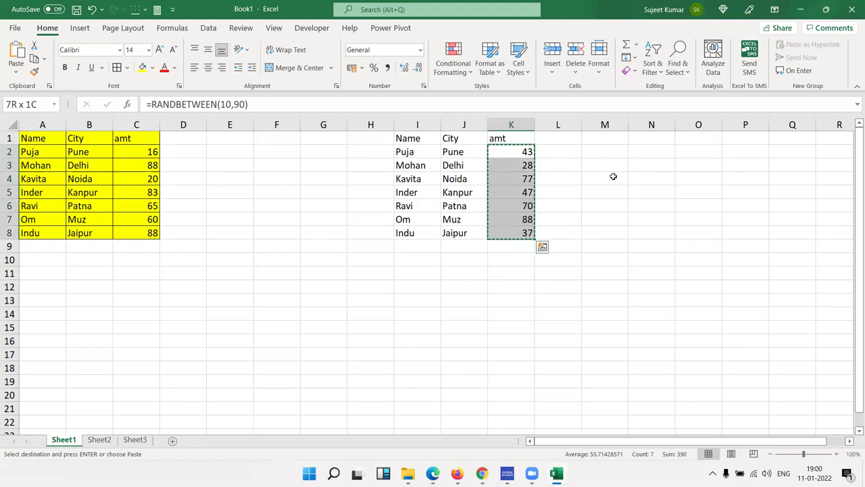
right_click(521, 182)
left_click(559, 232)
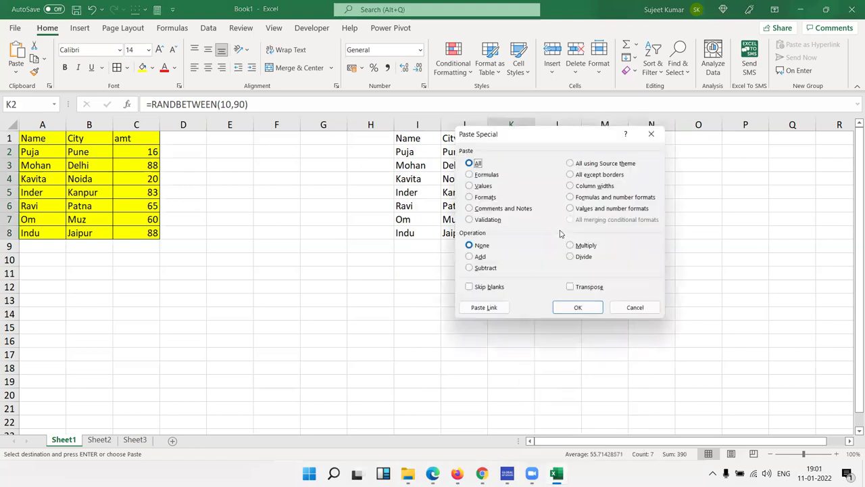
left_click(473, 186)
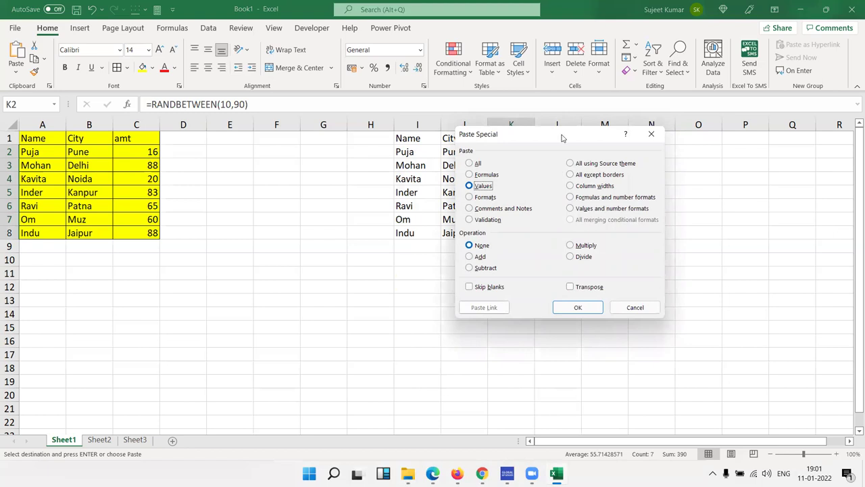
left_click_drag(561, 137, 734, 120)
left_click(735, 288)
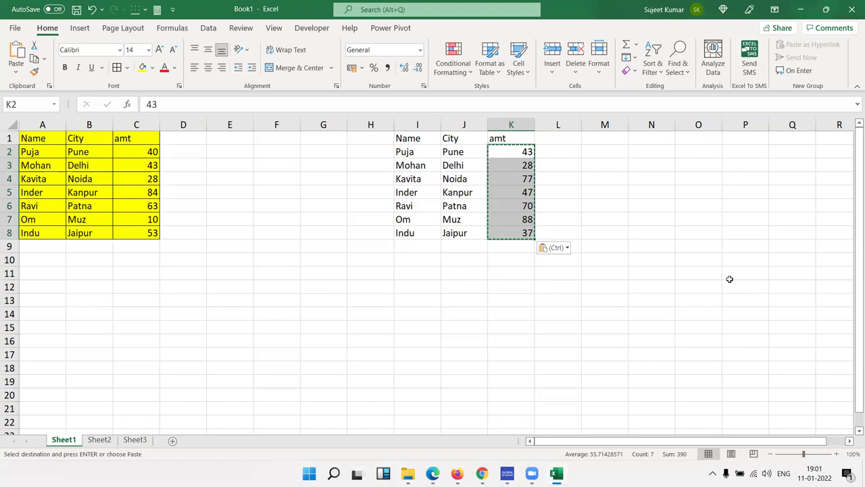
left_click(14, 27)
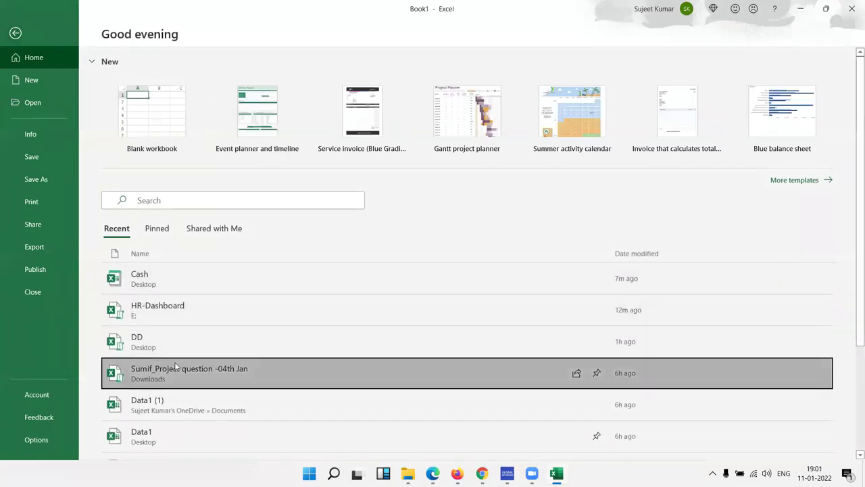
Open the Sumif_Project question -04th Jan workbook and look over its Data sheet
left_click(175, 368)
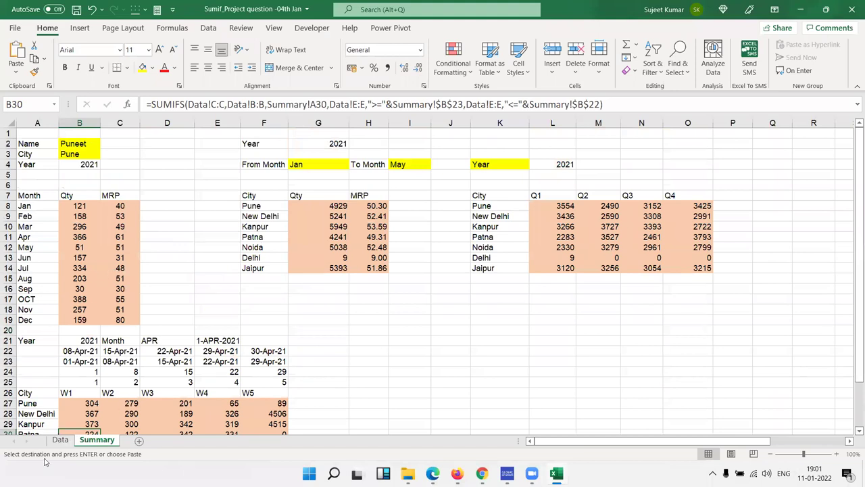
left_click(61, 440)
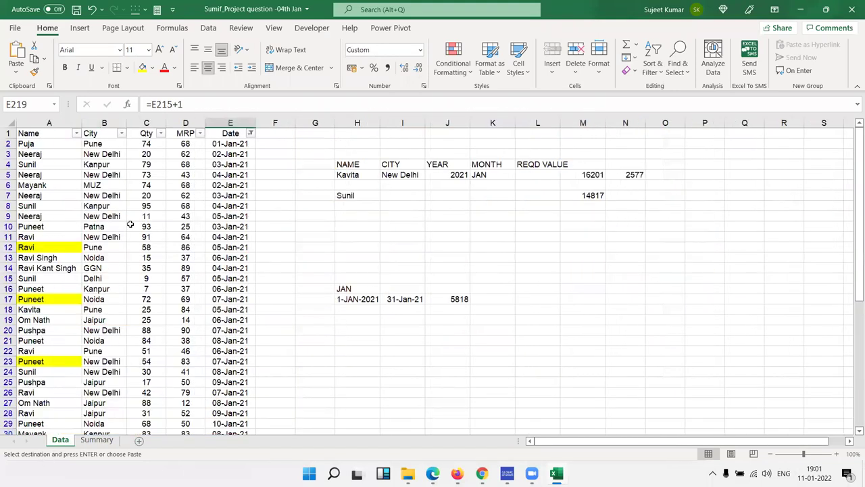
left_click_drag(71, 176, 185, 270)
left_click(97, 440)
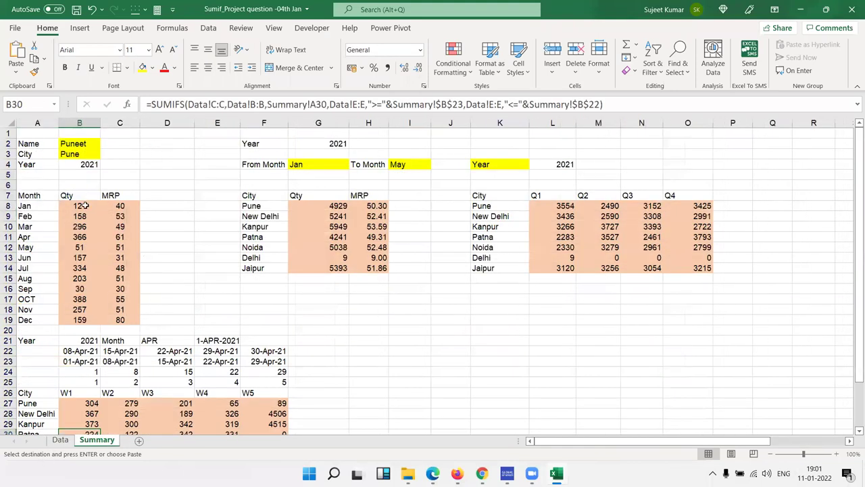
Apply All Borders to the Month/Qty/MRP table A7:C19 on the Summary sheet
left_click(84, 216)
mouse_move(31, 195)
left_mouse_down()
mouse_move(110, 283)
mouse_move(108, 319)
left_mouse_up()
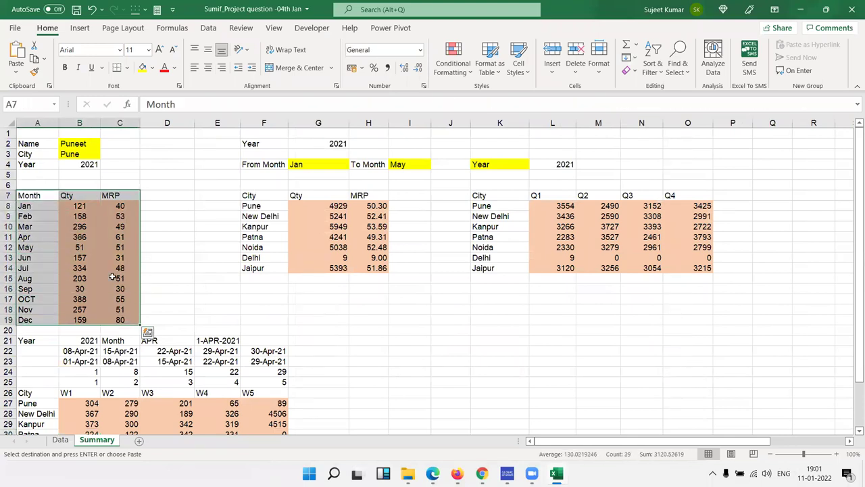
left_click(126, 68)
left_click(145, 182)
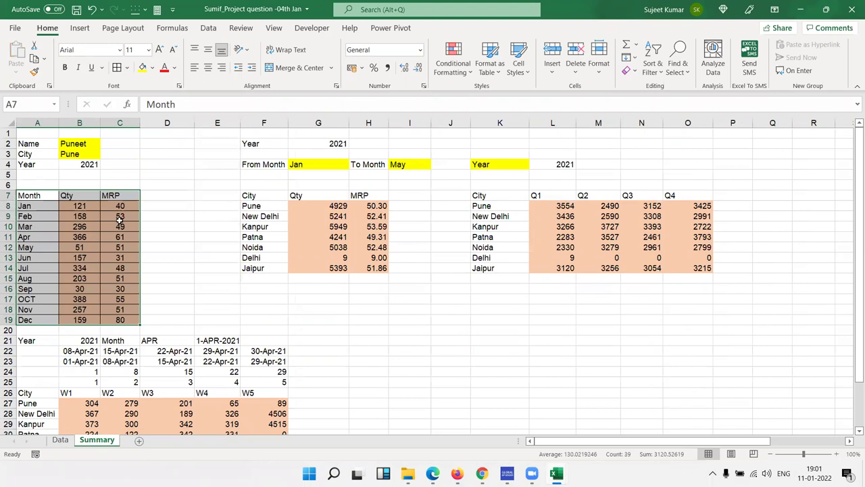
left_click(42, 215)
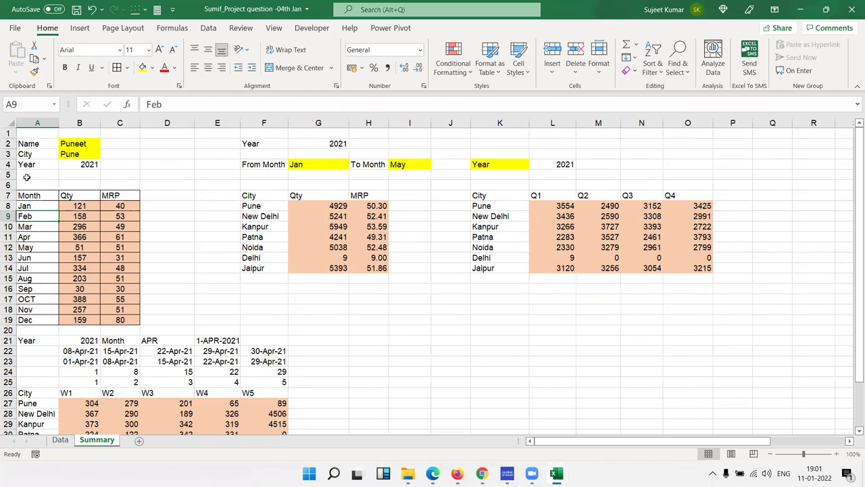
Inspect the SUMIFS formula in B8 without changing it
double_click(81, 204)
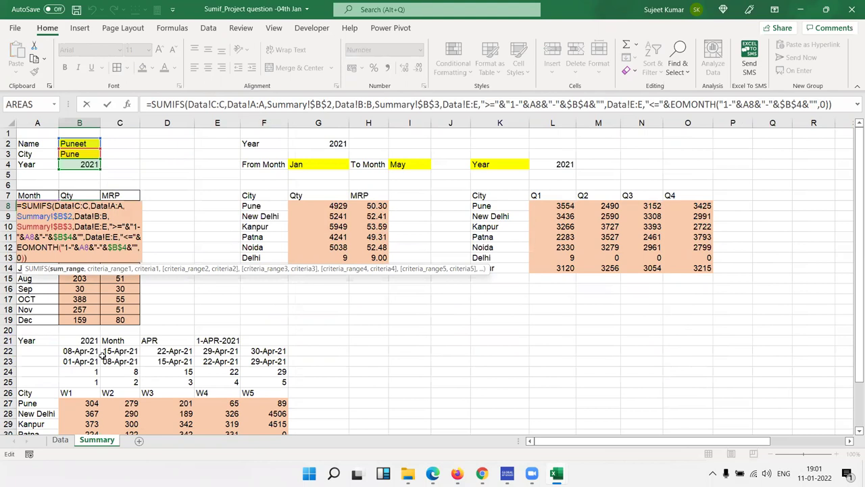
double_click(241, 104)
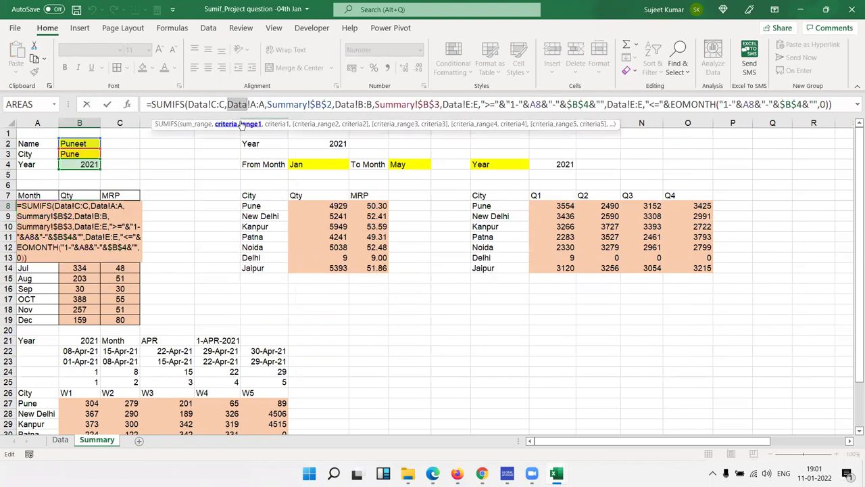
key("Escape")
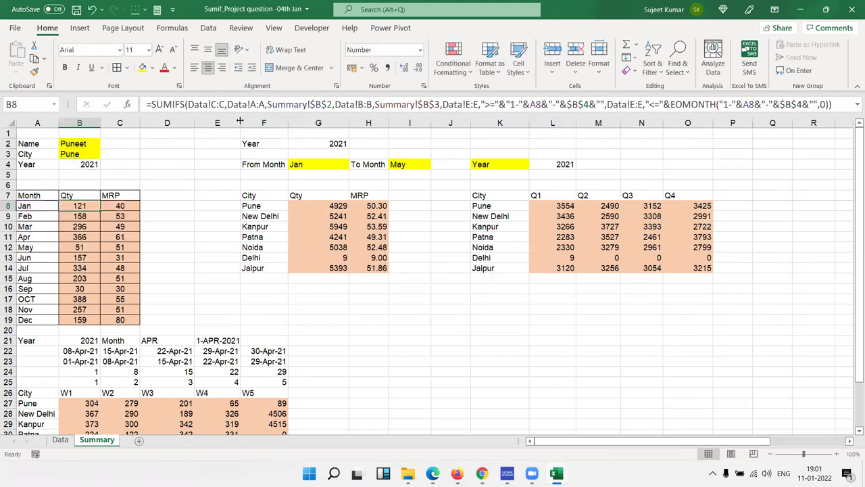
Use Move or Copy with Create a copy ticked to send the Summary sheet to (new book)
right_click(101, 441)
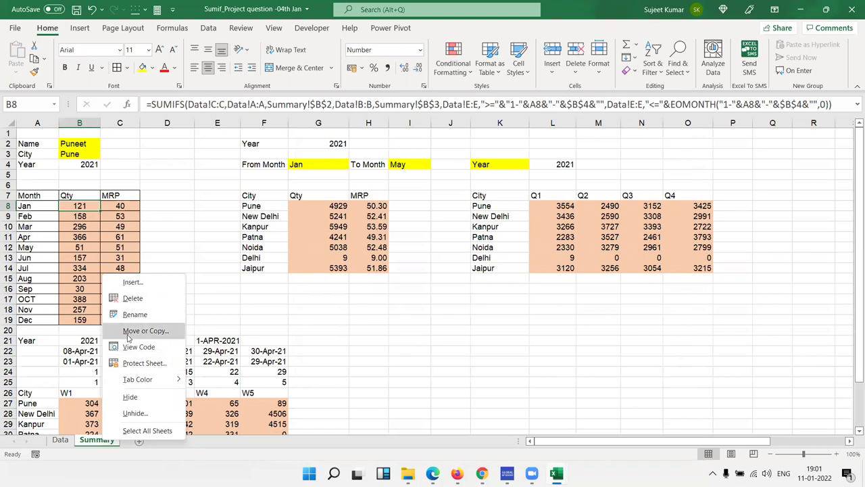
left_click(243, 280)
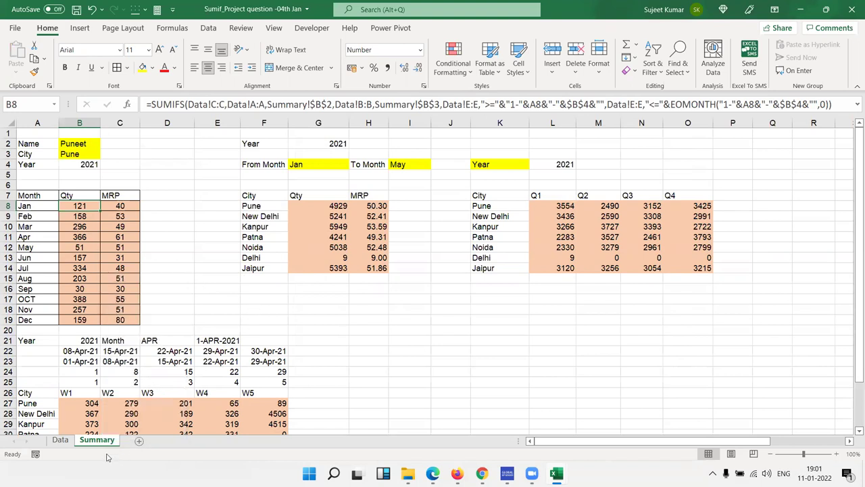
right_click(100, 440)
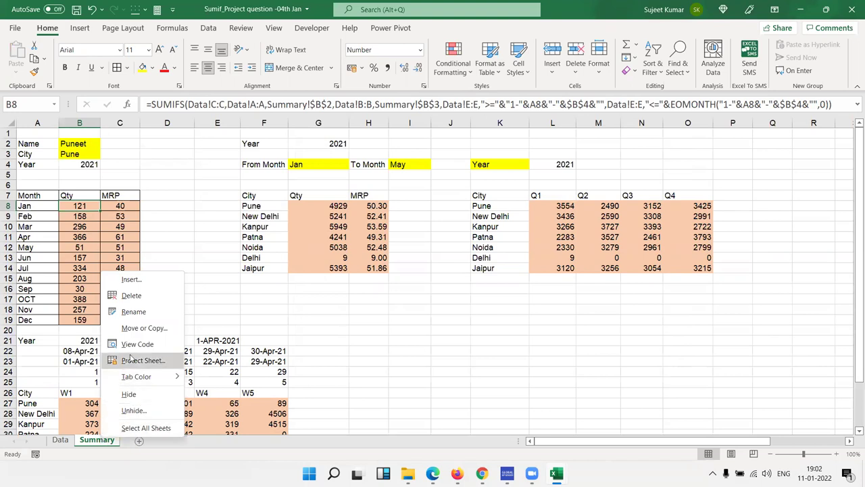
left_click(136, 329)
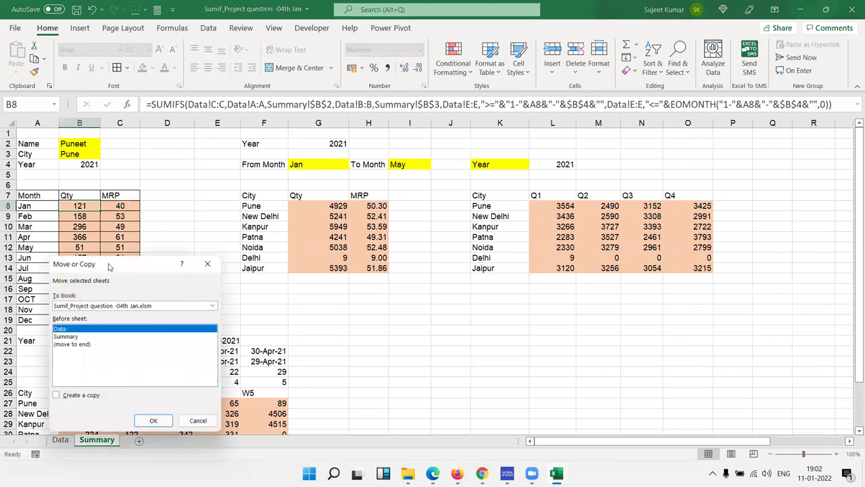
left_click_drag(115, 267, 353, 173)
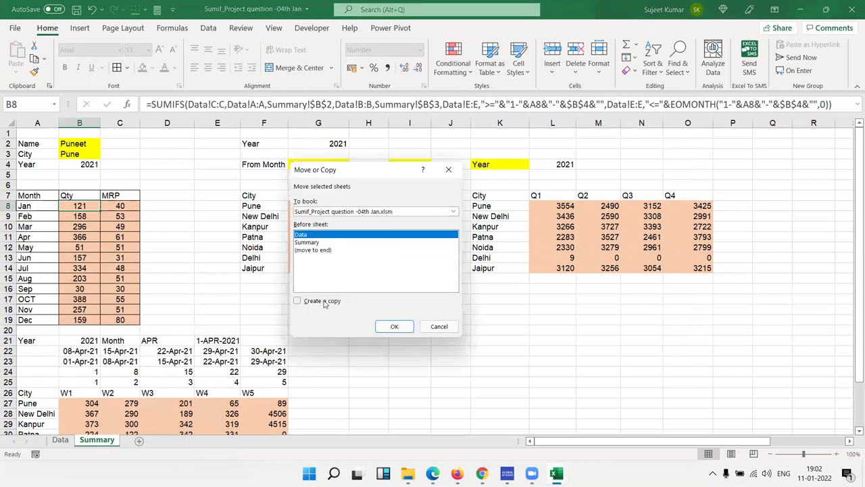
left_click(297, 301)
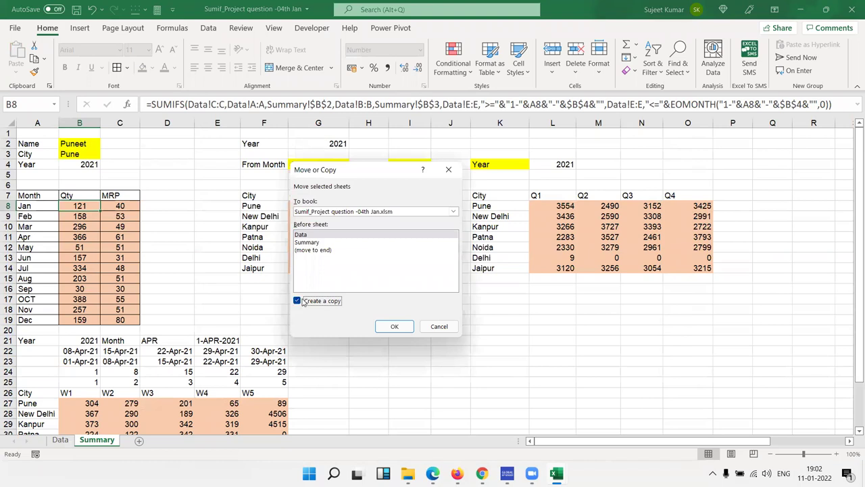
left_click(314, 212)
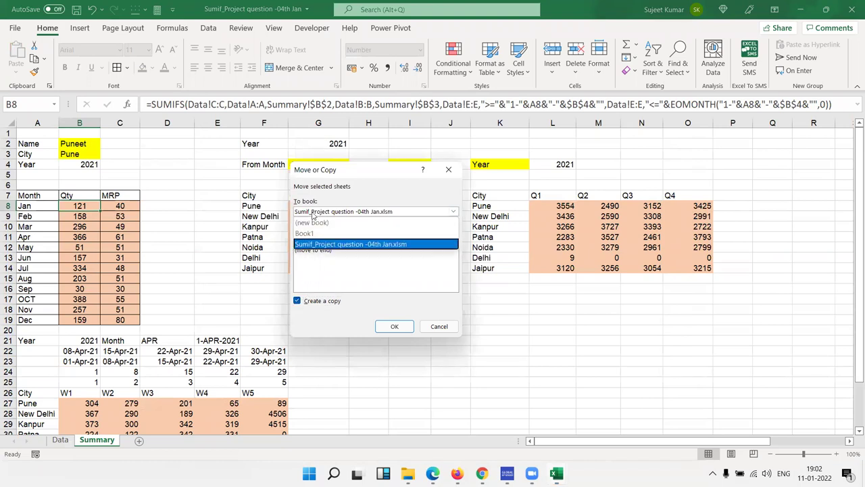
left_click(316, 223)
left_click(394, 327)
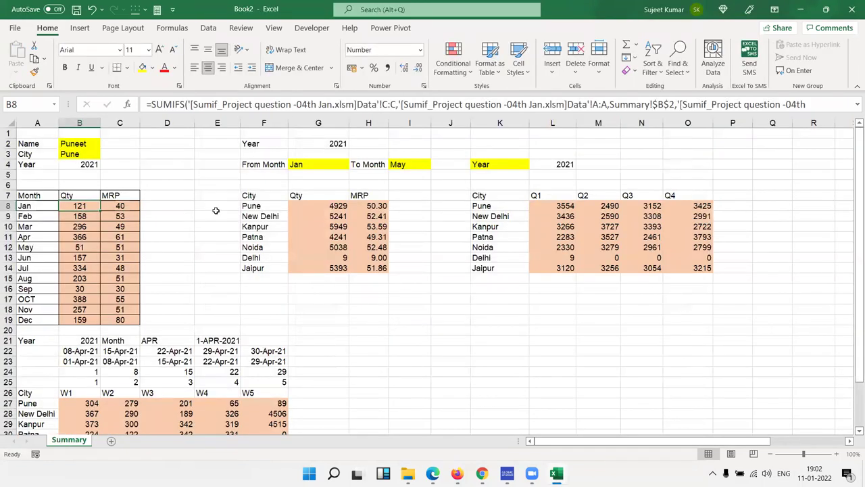
left_click(462, 351)
scroll(457, 353, "down", 3)
scroll(456, 355, "down", 9)
scroll(457, 354, "up", 12)
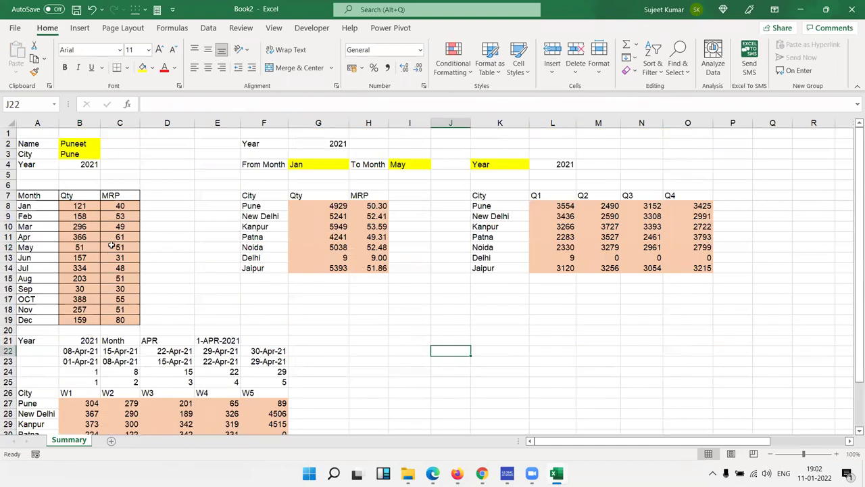
left_click(77, 208)
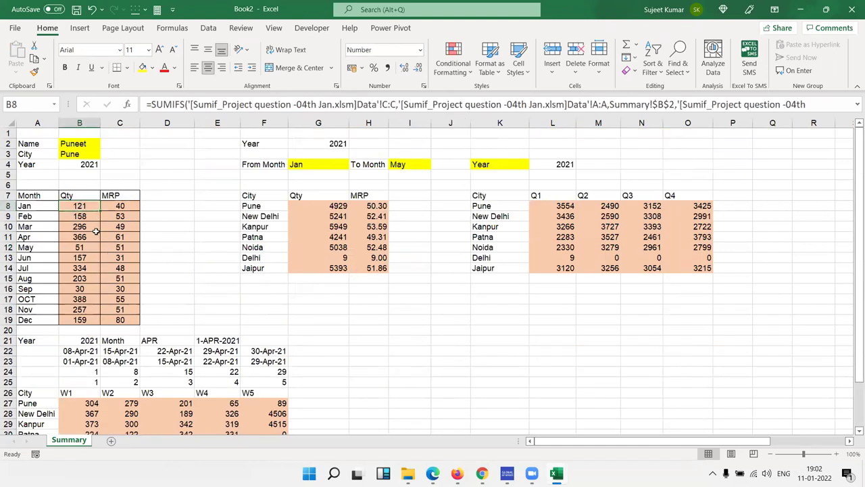
left_click(556, 473)
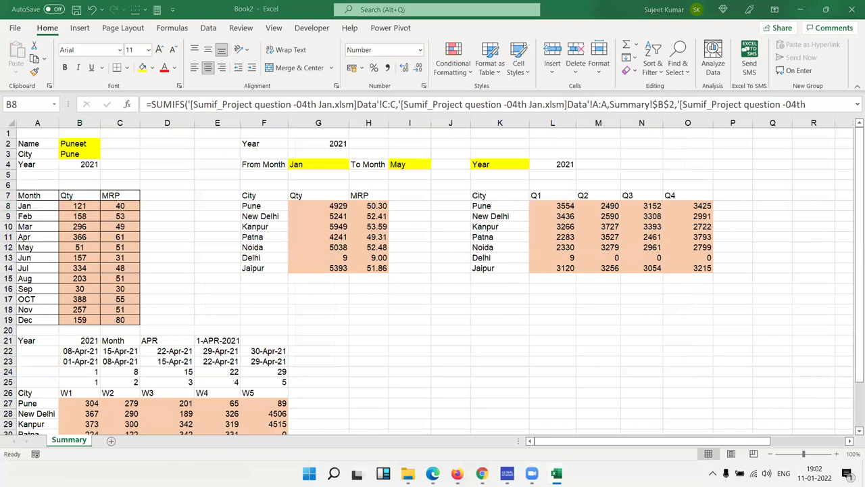
left_click(519, 441)
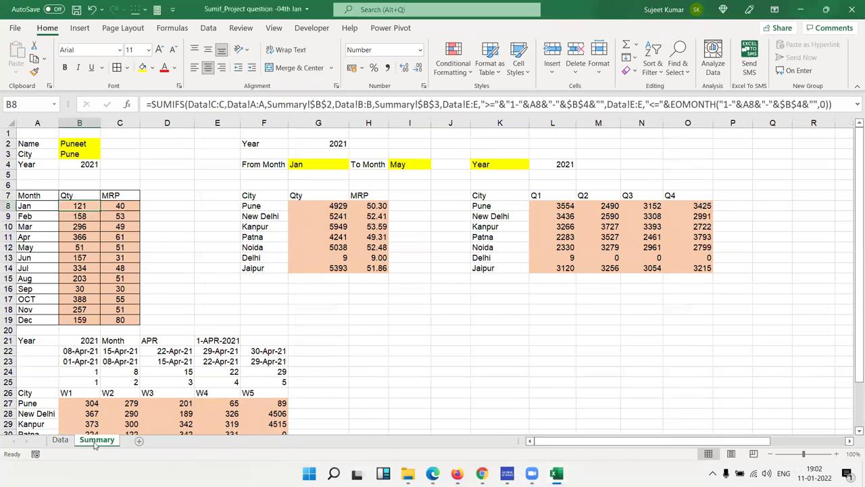
left_click(59, 440)
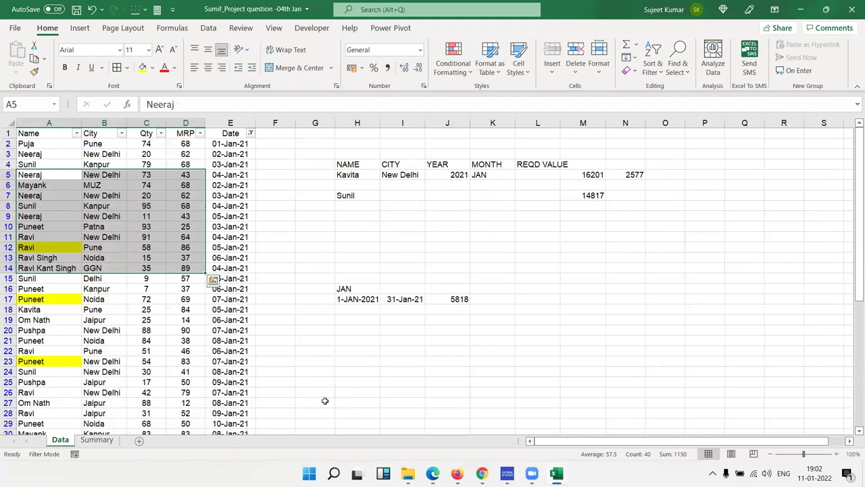
left_click(97, 440)
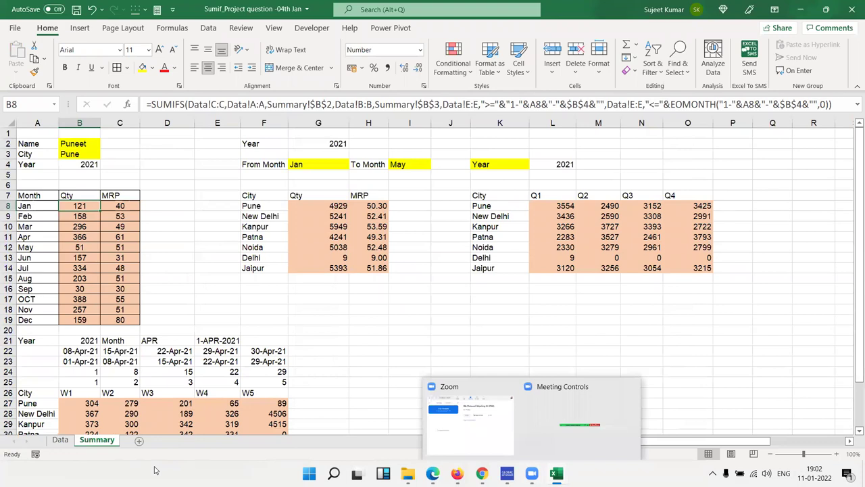
right_click(100, 439)
key("Escape")
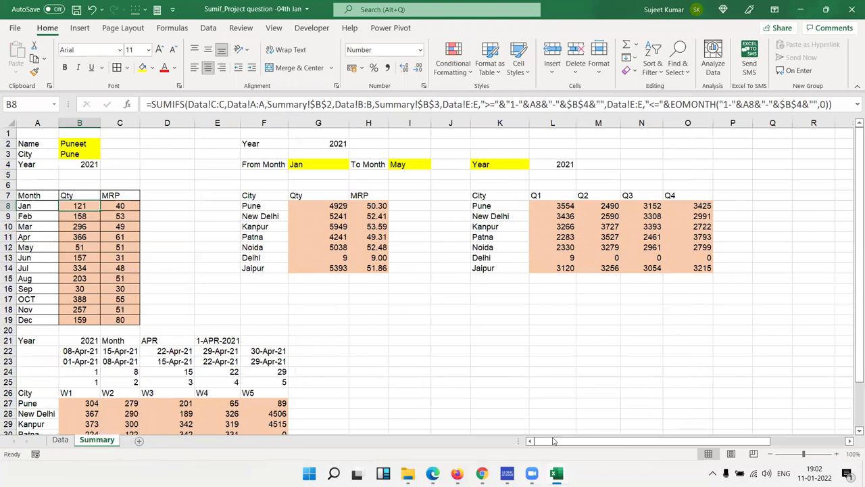
mouse_move(557, 473)
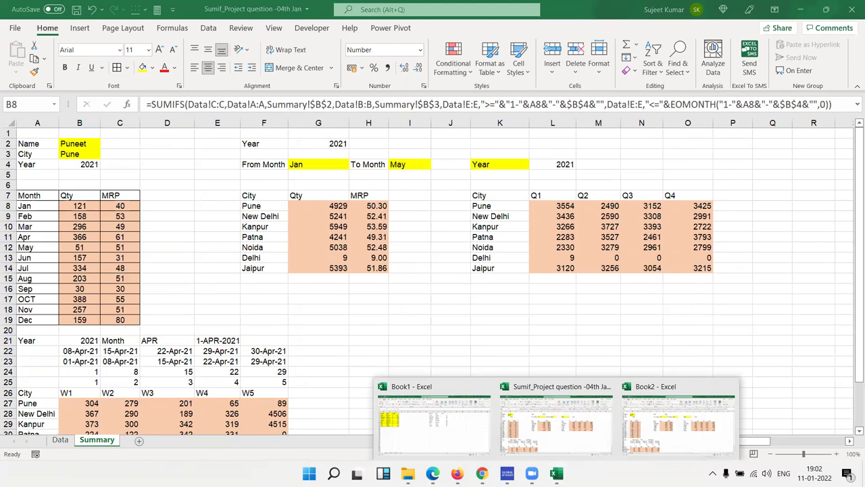
right_click(82, 441)
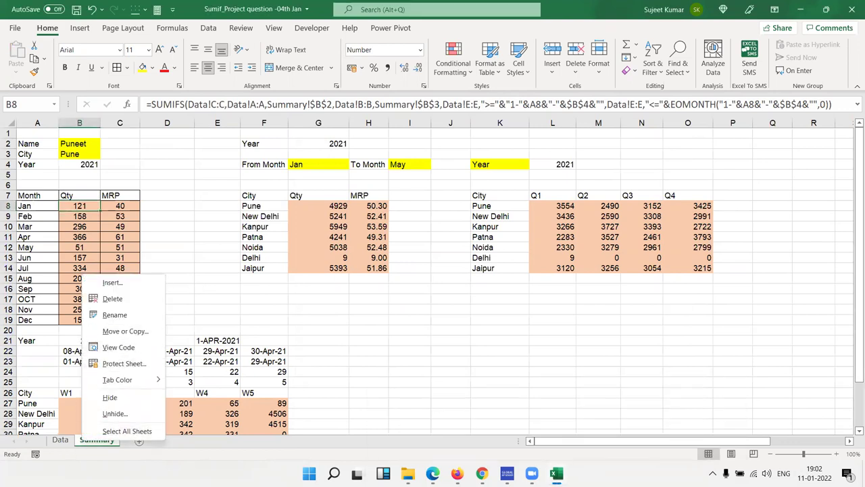
left_click(556, 472)
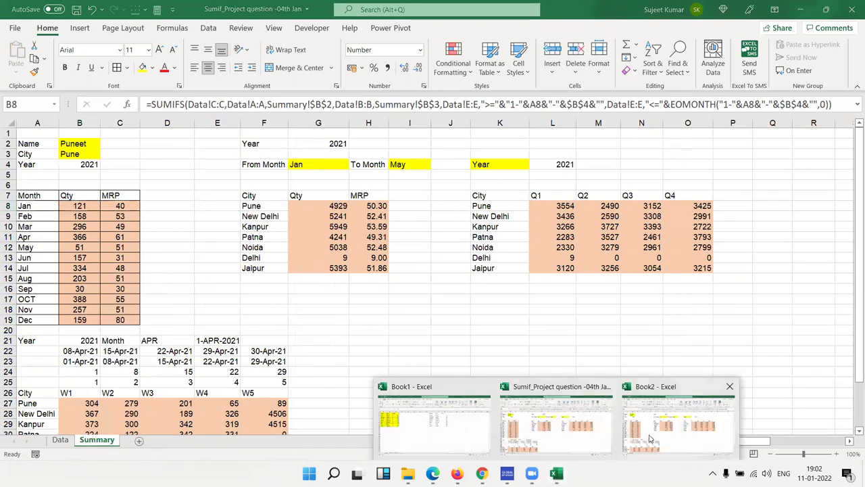
left_click(650, 439)
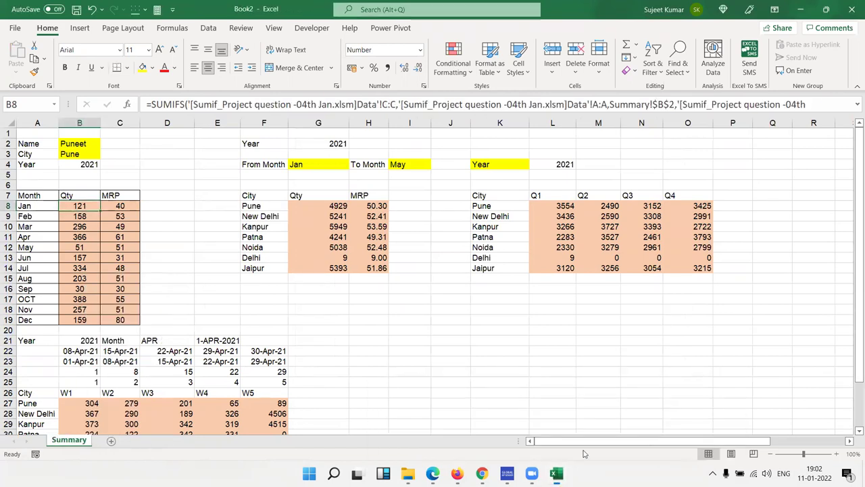
Inspect the copied SUMIFS formulas in B8 and B9 linking to the original workbook
double_click(84, 205)
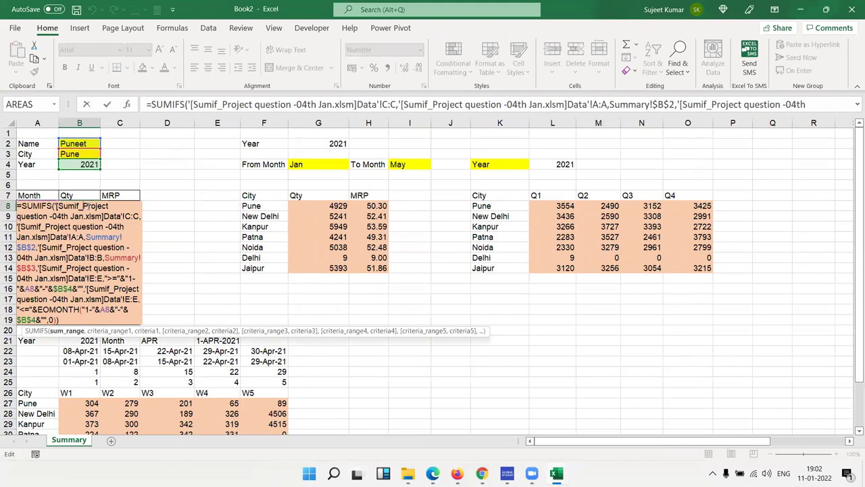
key("Return")
left_click_drag(193, 105, 319, 113)
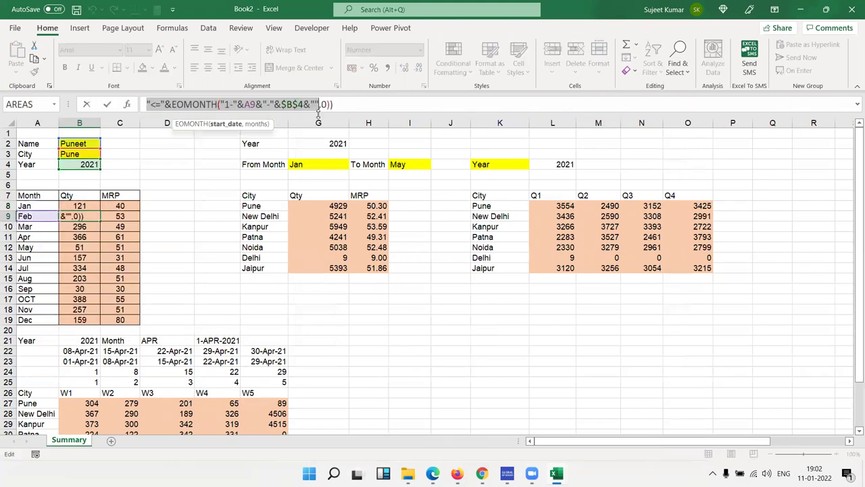
key("Return")
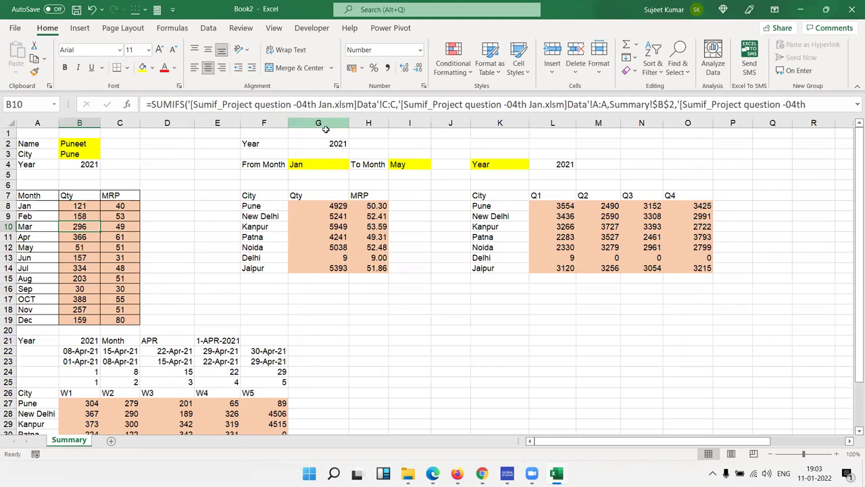
Check formulas in cells across the Summary sheet, then select the entire sheet
left_click(63, 198)
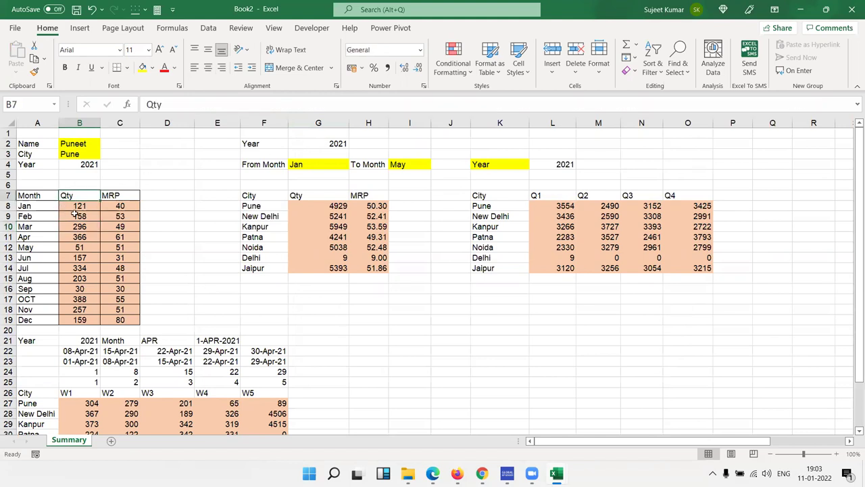
left_click(77, 215)
left_click(308, 216)
left_click(584, 225)
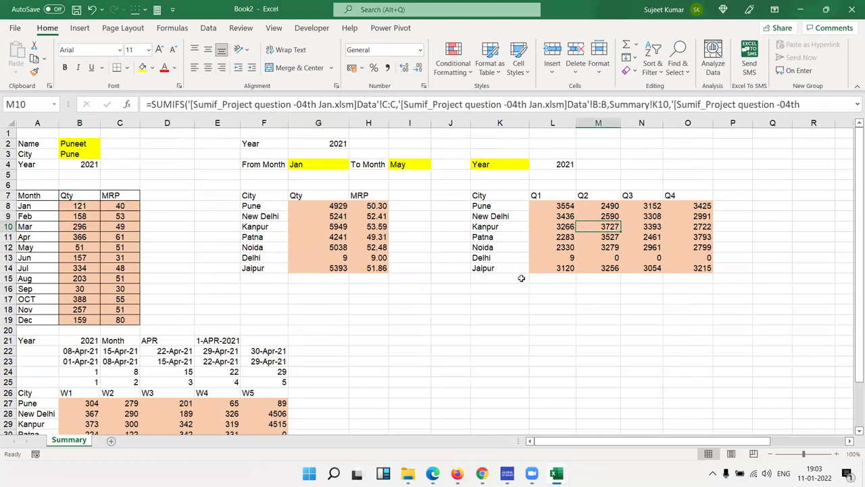
left_click(245, 410)
left_click(218, 372)
left_click(455, 301)
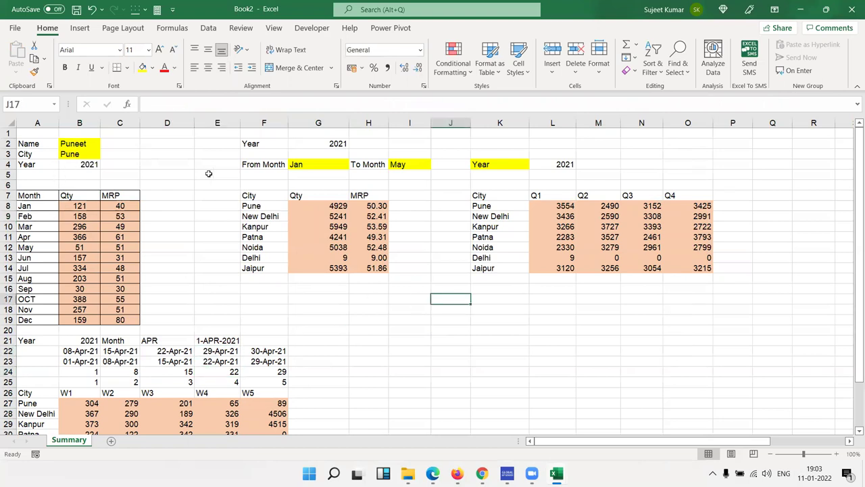
left_click(209, 174)
left_click(413, 277)
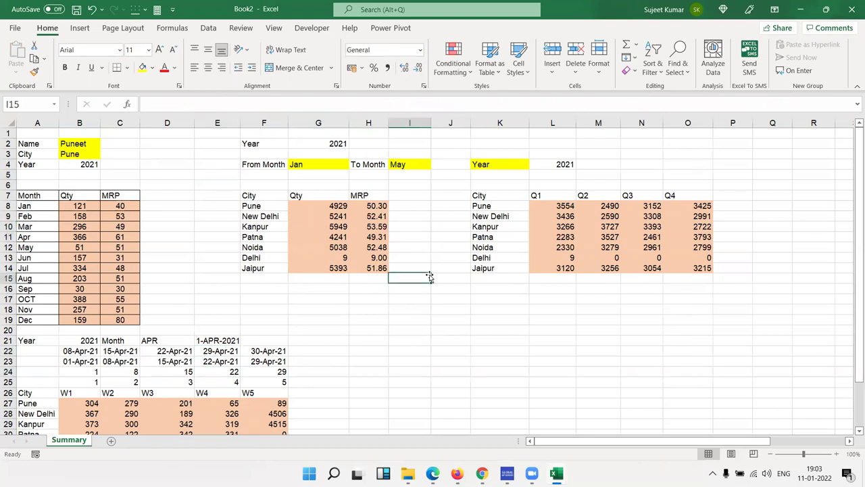
left_click(6, 122)
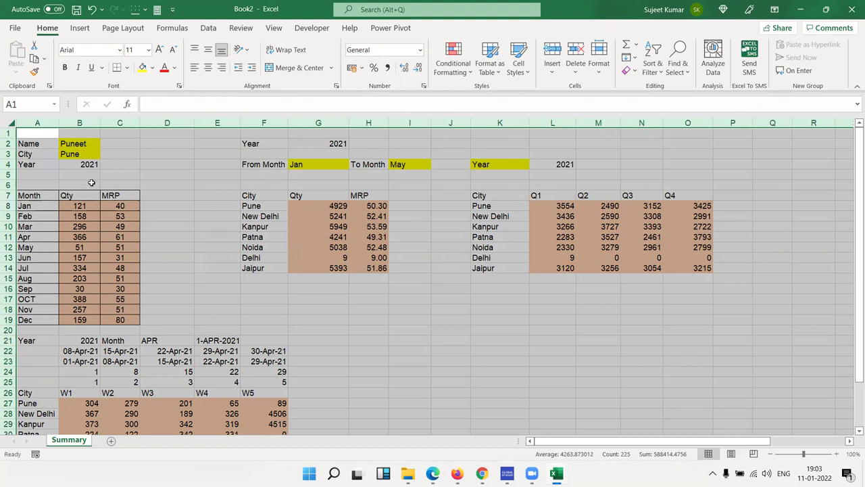
Copy the whole Book2 sheet and paste it back onto itself as values only
key("ctrl+c")
right_click(170, 171)
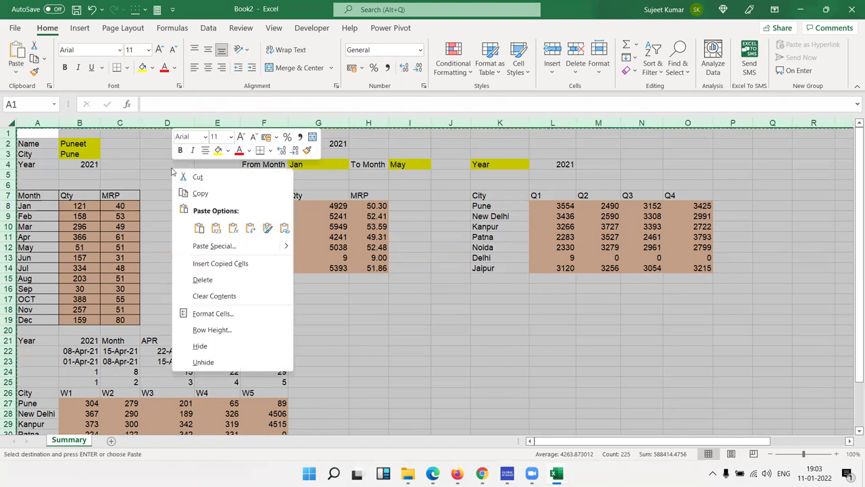
left_click(202, 246)
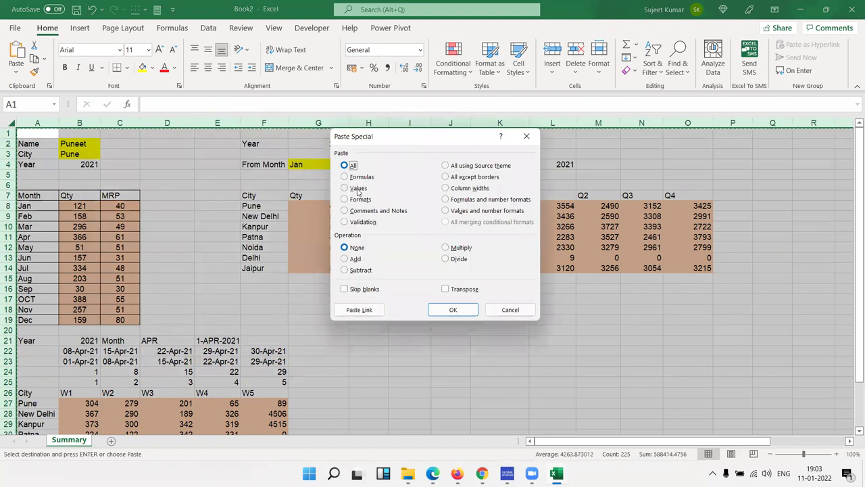
left_click(357, 189)
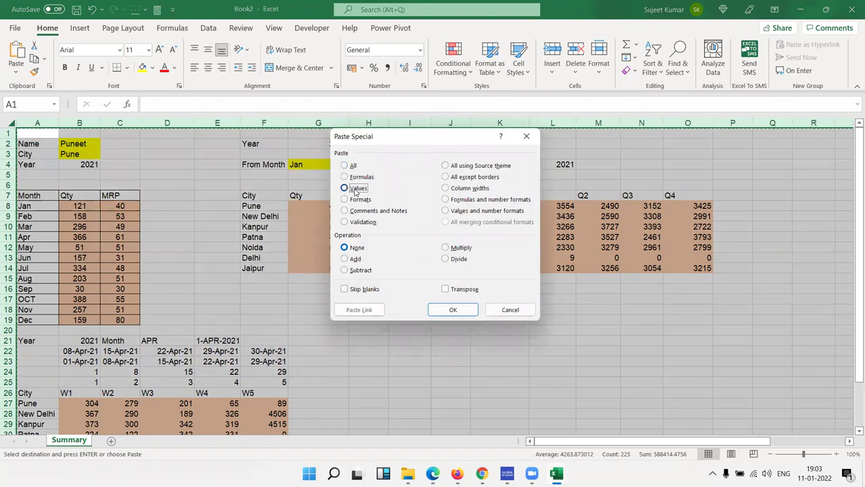
left_click(453, 308)
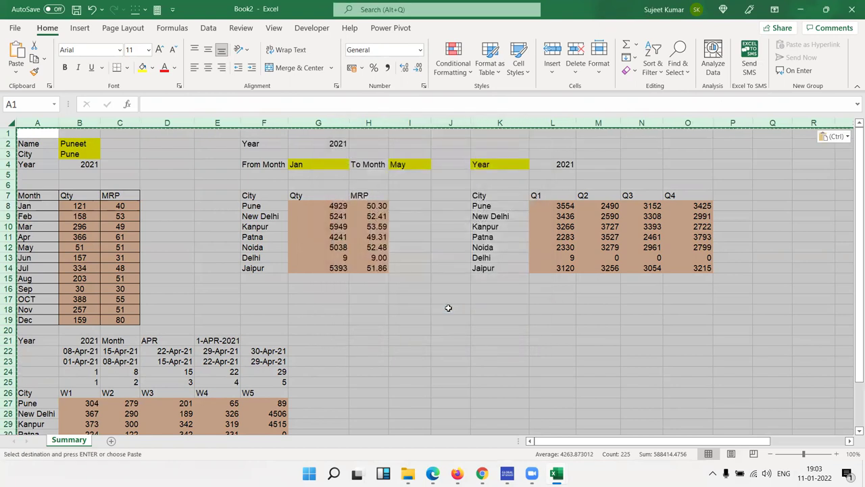
key("Escape")
Check cells in the Qty, MRP and city tables to confirm they now hold plain values
left_click(78, 218)
left_click(81, 237)
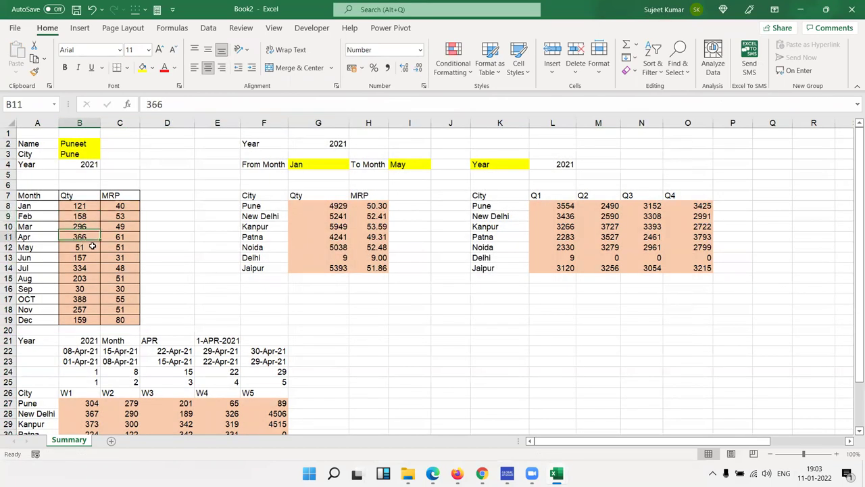
left_click(116, 257)
left_click(119, 278)
left_click(118, 288)
left_click(328, 270)
left_click(382, 261)
left_click(611, 257)
left_click_drag(610, 257, 642, 268)
left_click(278, 413)
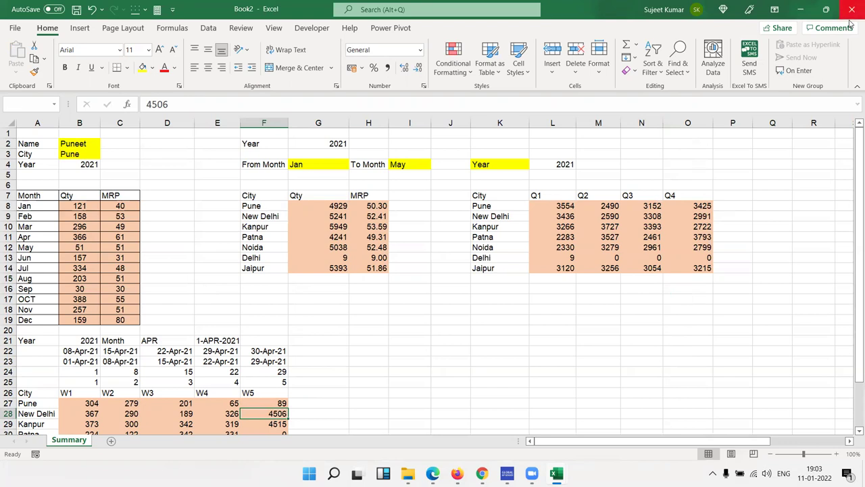
Close Book2 and the Sumif_Project workbook, choosing Don't Save for both
left_click(851, 9)
left_click(493, 296)
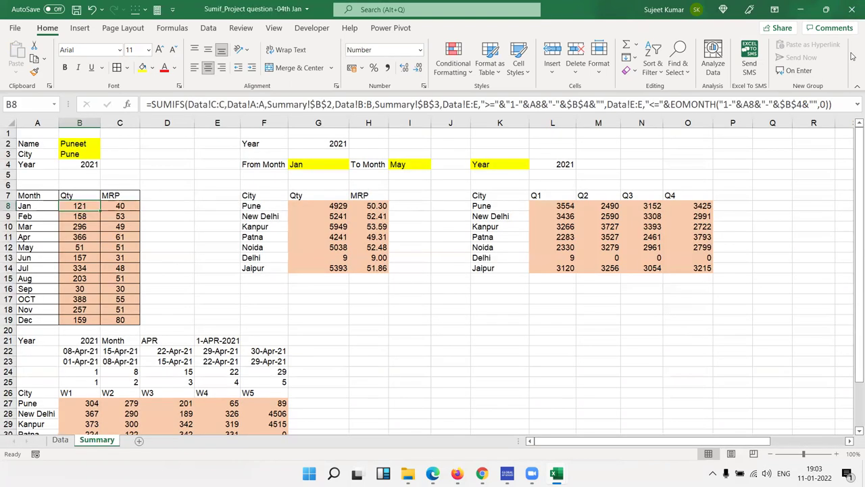
left_click(851, 9)
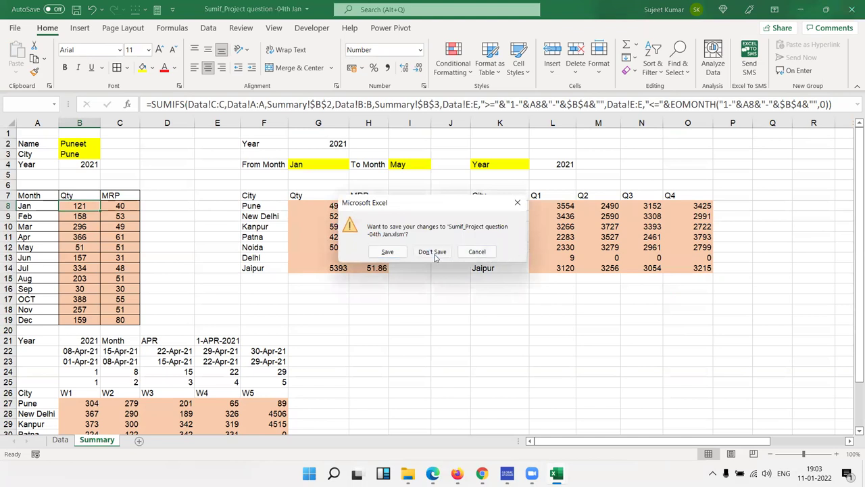
left_click(432, 252)
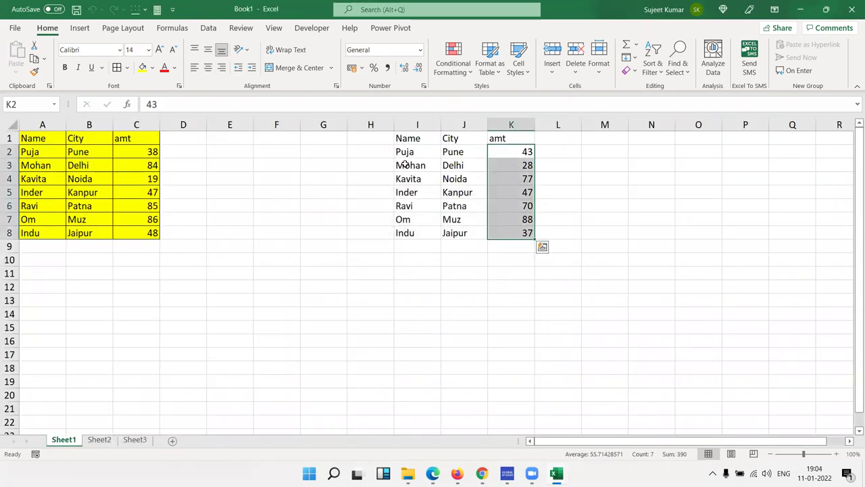
Delete the old copy in H1:K8 and copy the Name/City/amt table A1:C8
left_click_drag(378, 139, 512, 229)
key("Delete")
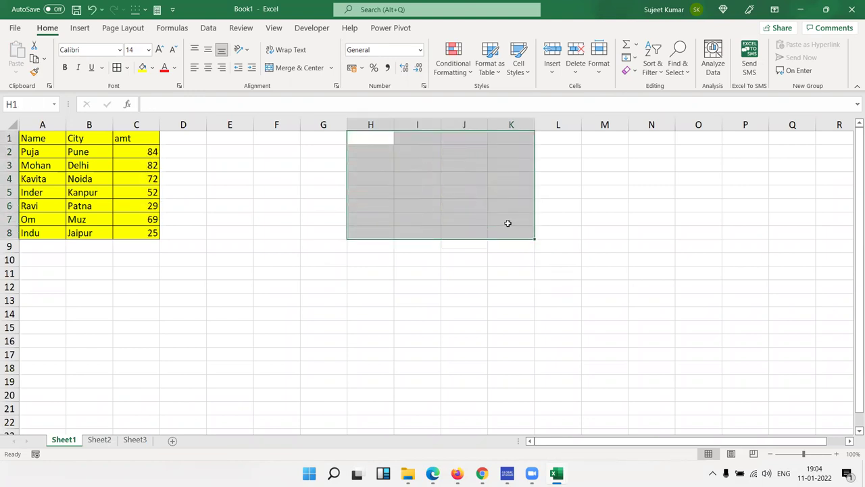
left_click_drag(34, 138, 122, 232)
key("ctrl+c")
Paste Special only the table's Formats into G1:I8
right_click(324, 139)
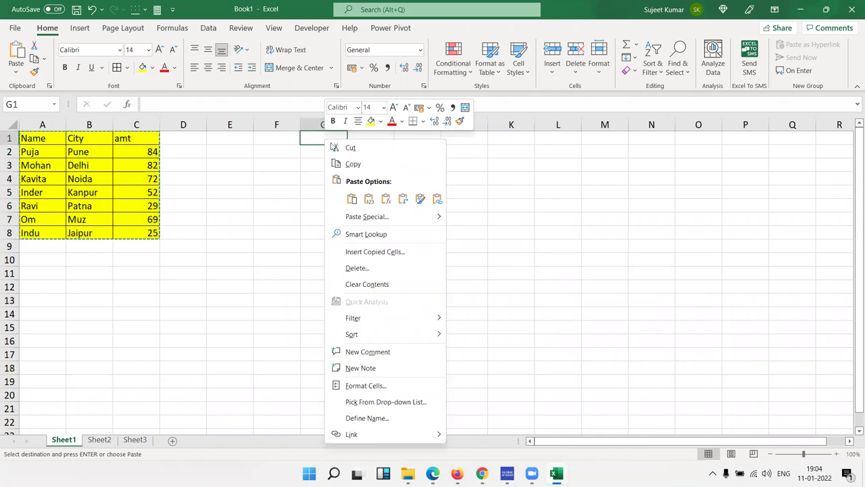
left_click(358, 216)
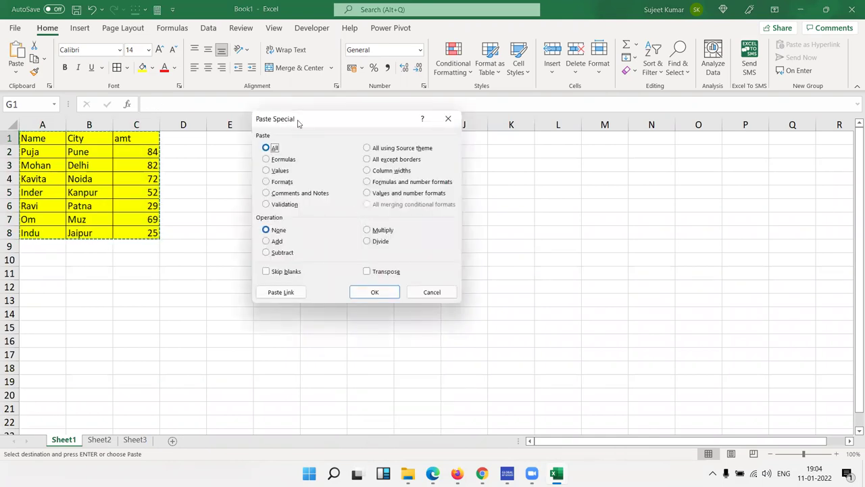
left_click_drag(296, 123, 524, 130)
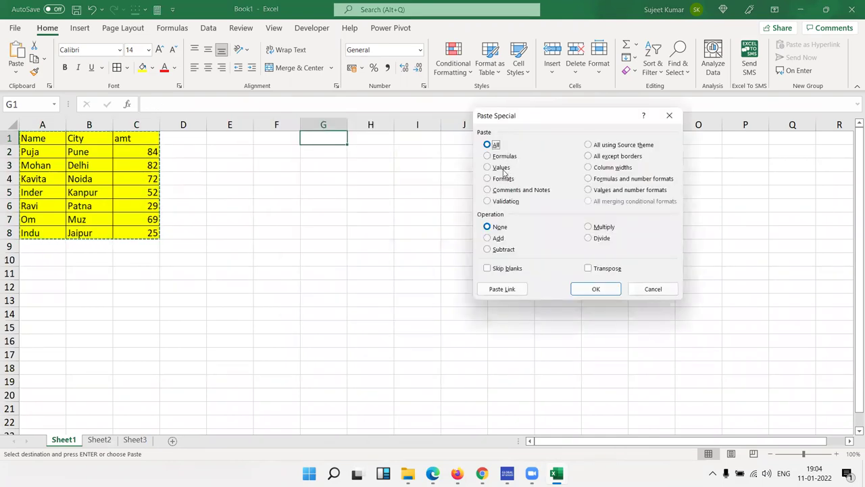
left_click(502, 177)
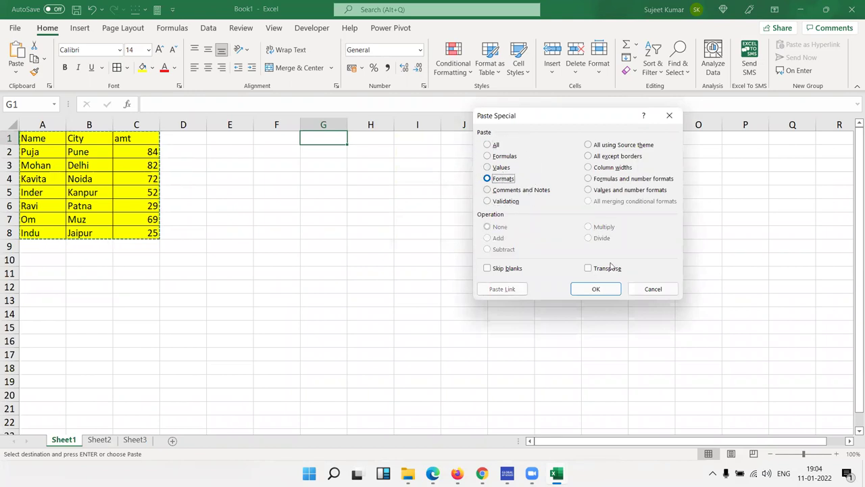
left_click(588, 290)
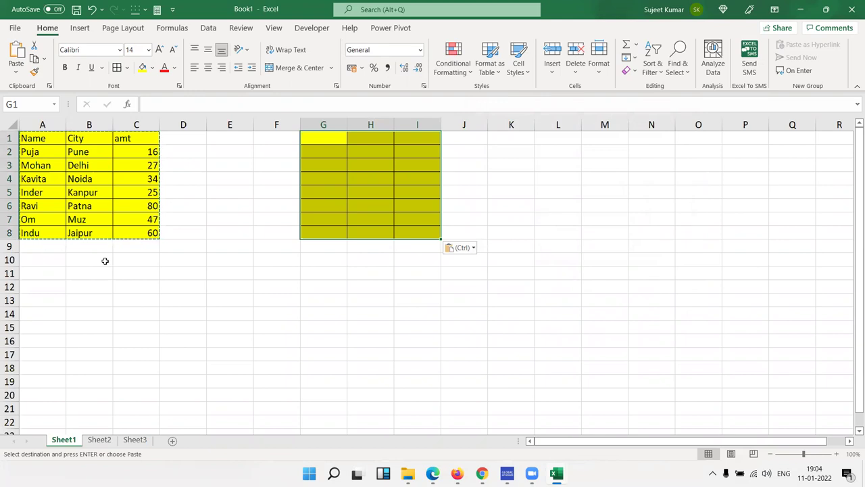
Undo the yellow format paste in G1:I8, cancel the copy, and view C2's RANDBETWEEN formula
key("ctrl+z")
left_click(247, 165)
key("Escape")
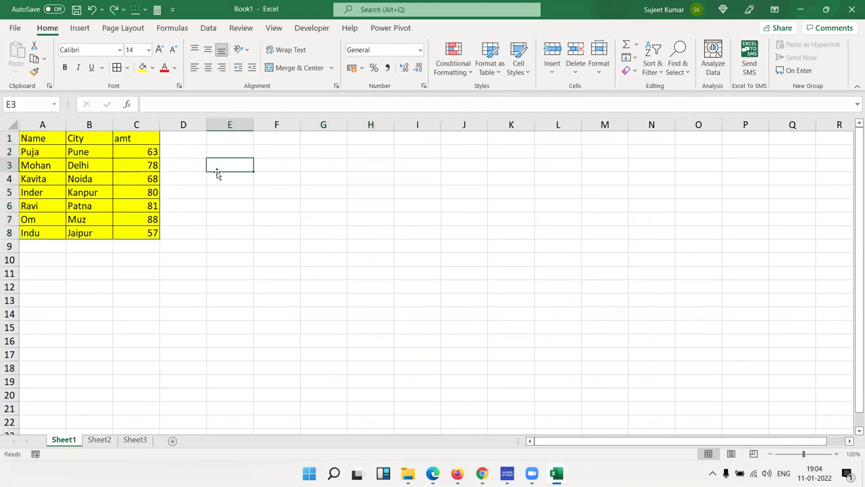
left_click(141, 149)
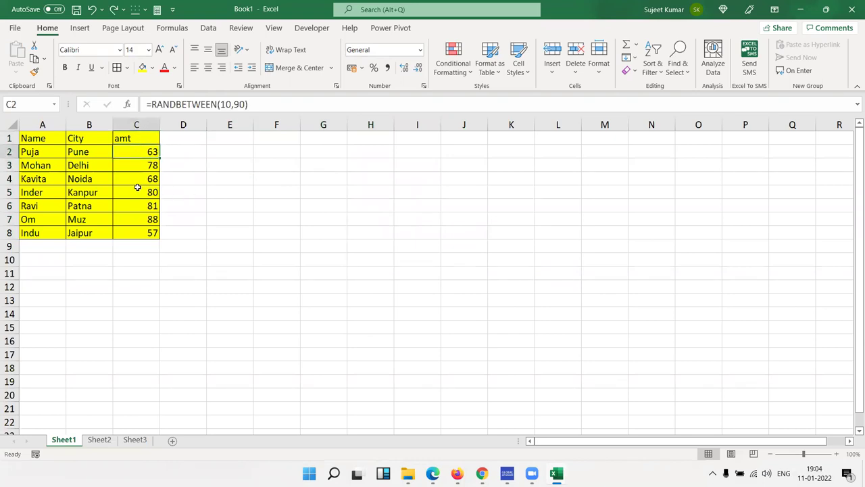
left_click(144, 141)
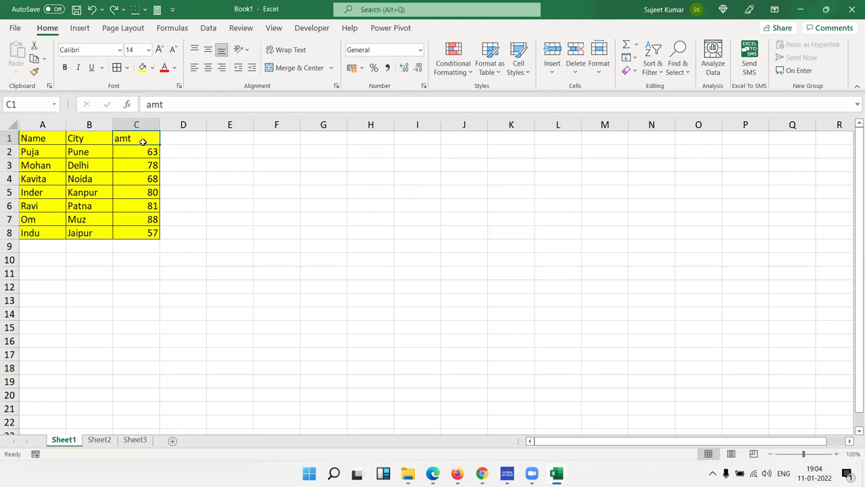
left_click(229, 167)
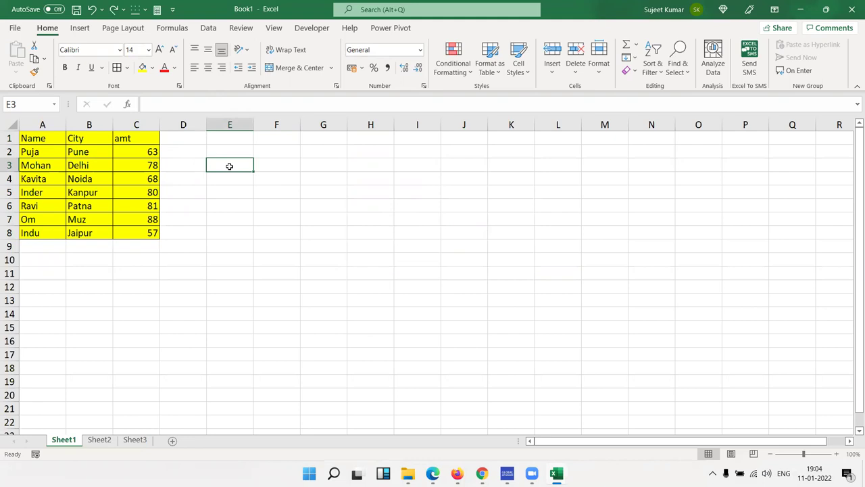
Post a new comment reading 'This is Final Amt' on cell C1
right_click(157, 139)
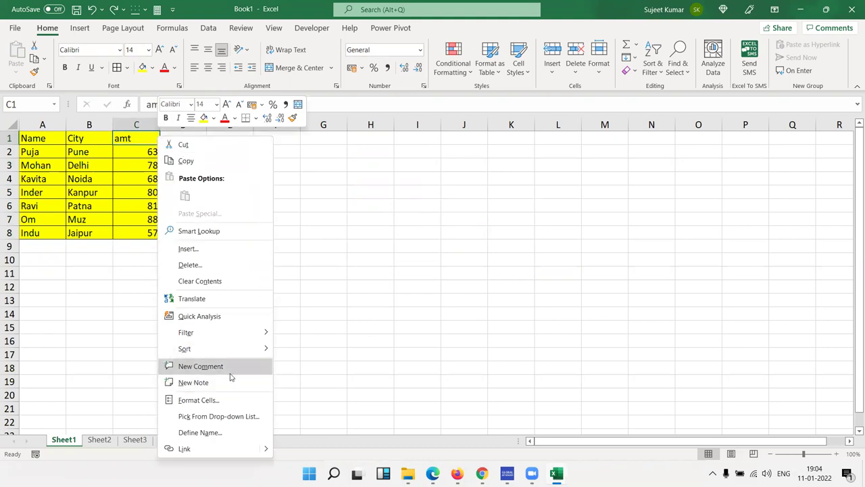
left_click(230, 368)
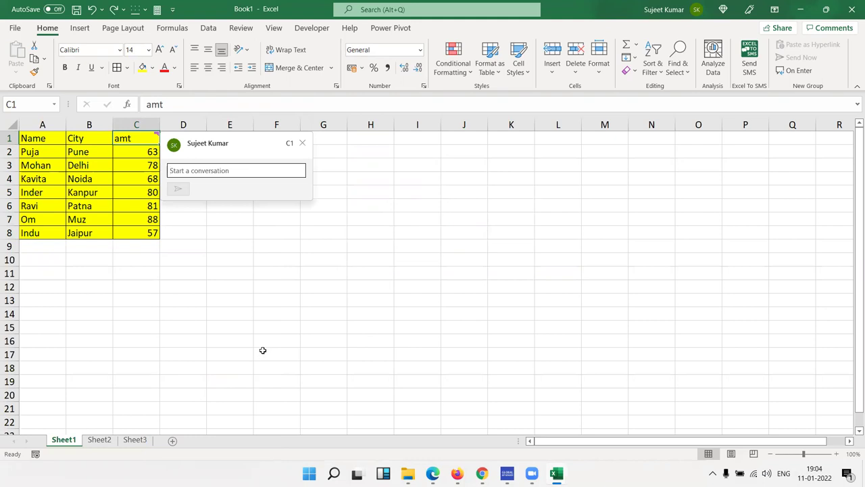
type("This is Final Amt")
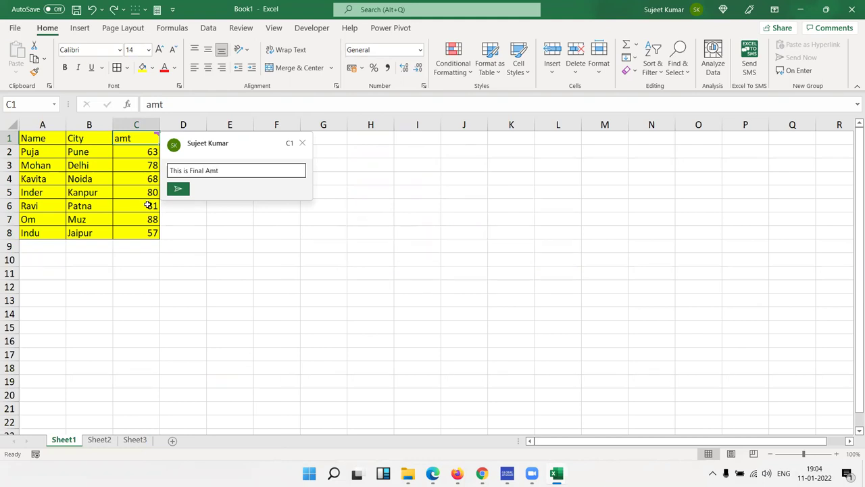
left_click(178, 189)
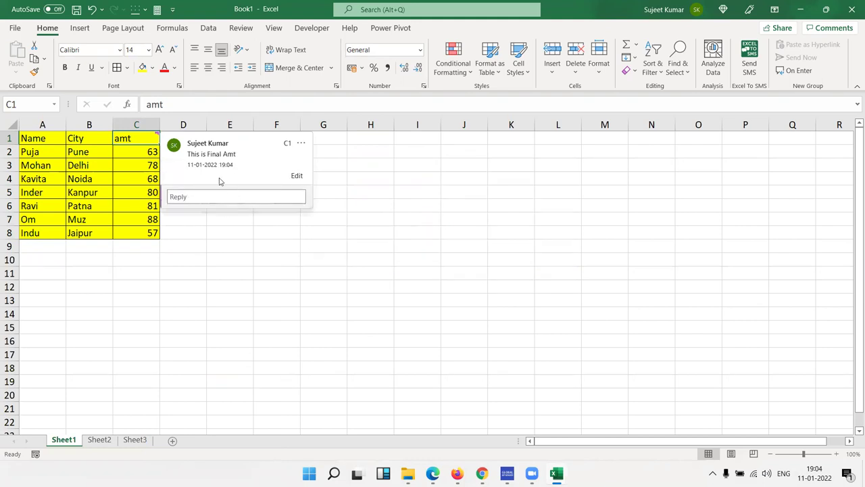
triple_click(205, 157)
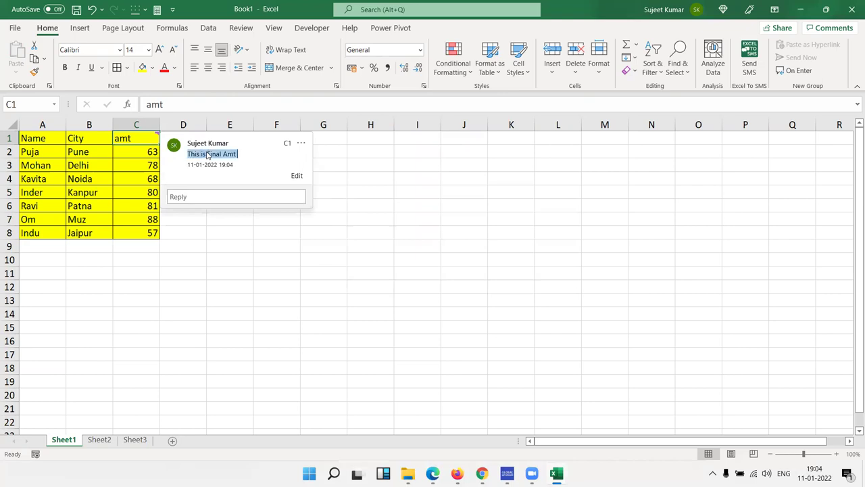
left_click(361, 234)
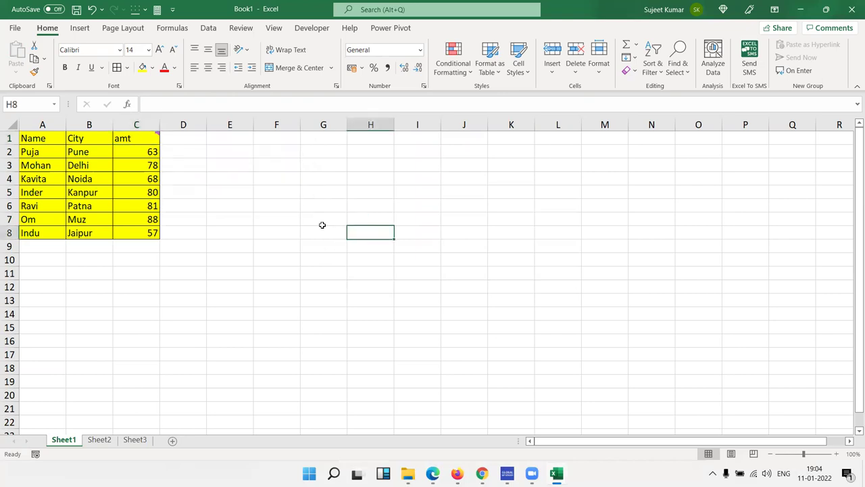
mouse_move(158, 139)
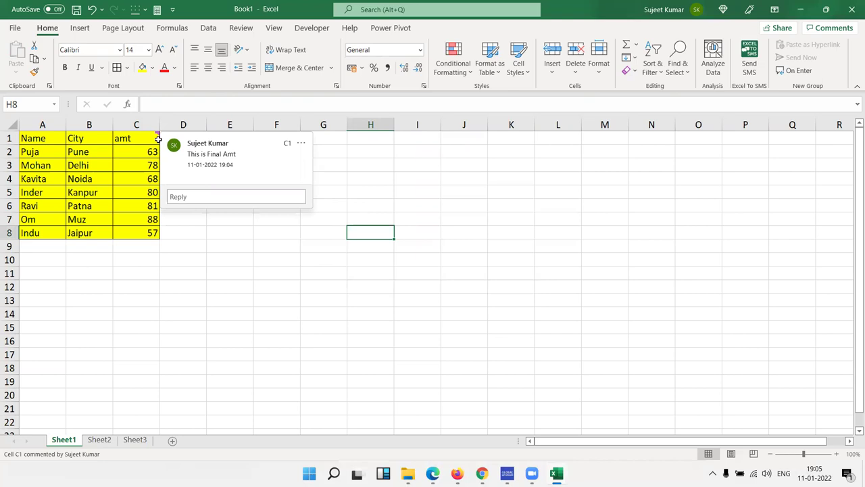
Paste only C1's 'This is Final Amt' comment onto H2:H7 using Paste Special Comments and Notes
left_click(142, 138)
key("ctrl+c")
left_click_drag(369, 152, 371, 214)
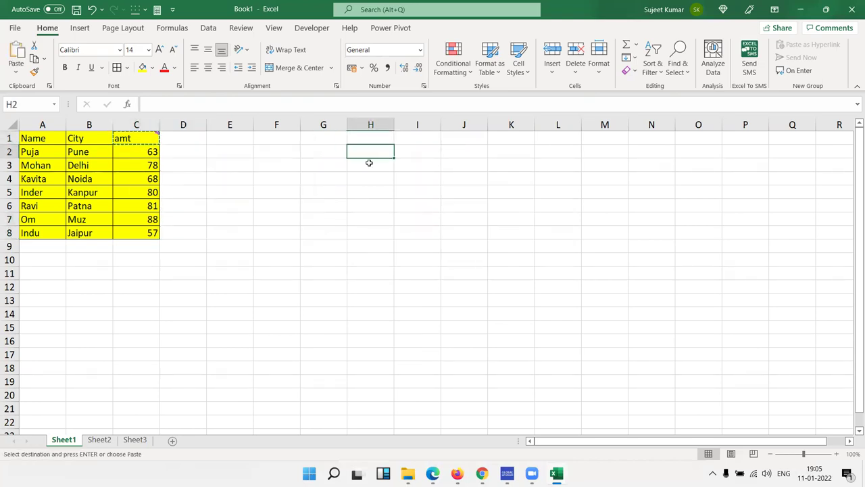
right_click(372, 200)
key("Escape")
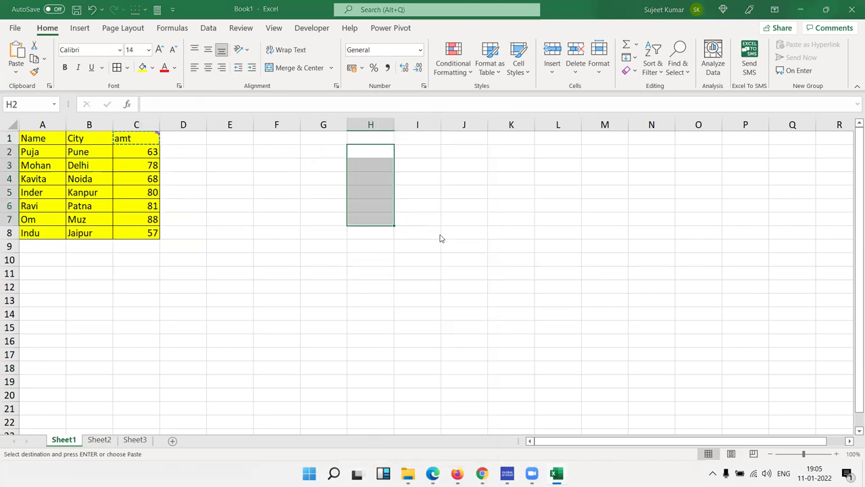
key("ctrl+alt+v")
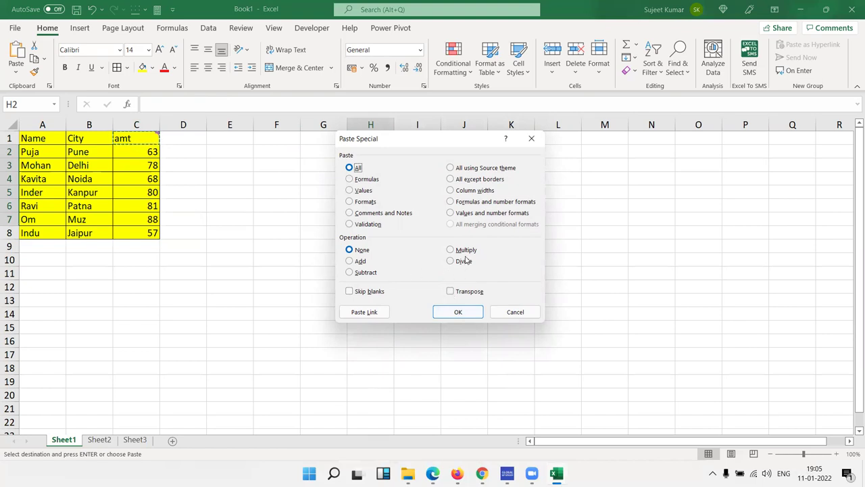
left_click(365, 213)
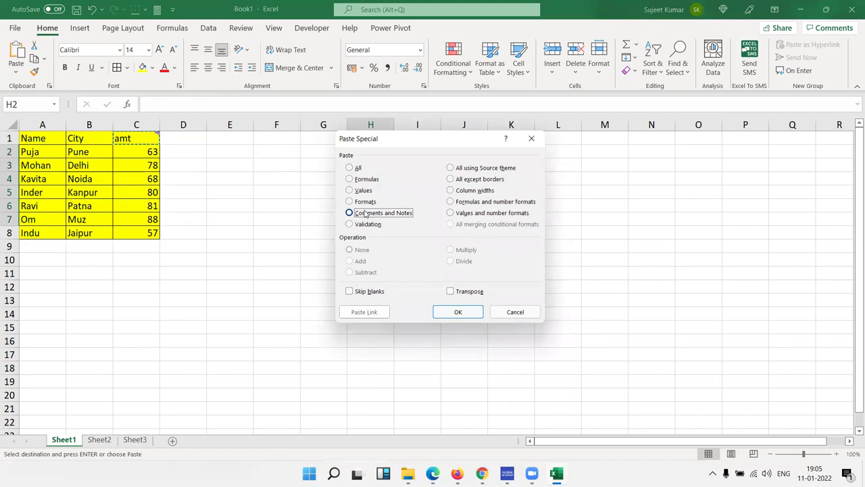
left_click(459, 313)
Check the new comment markers on H2:H7 and select H1:H7
left_click(414, 283)
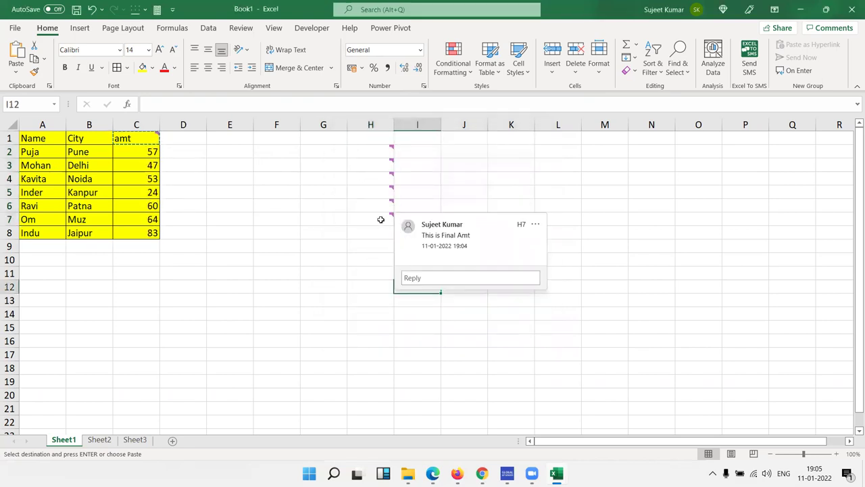
mouse_move(380, 206)
mouse_move(389, 151)
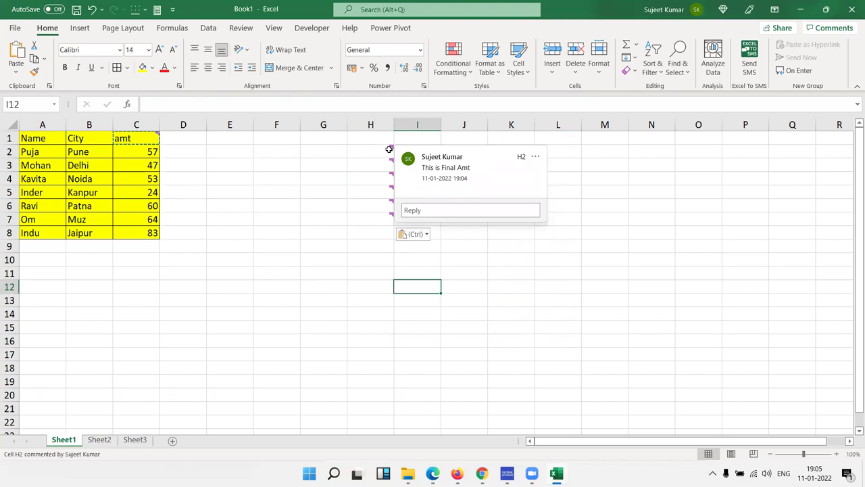
left_click_drag(375, 139, 361, 220)
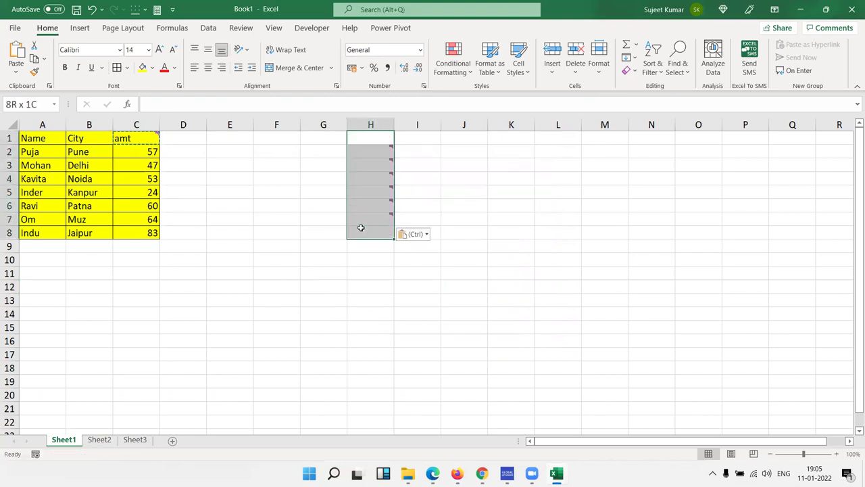
Copy the whole Name/City/amt table A1:C8
key("F9")
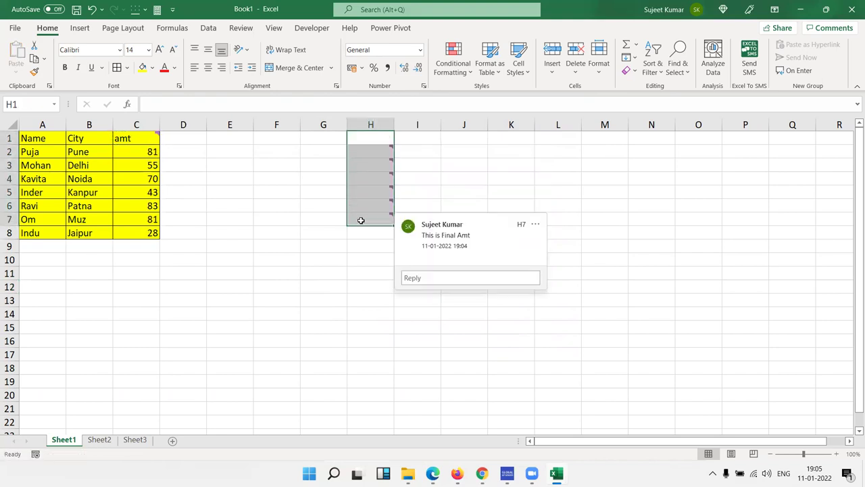
left_click(197, 186)
left_click(42, 125)
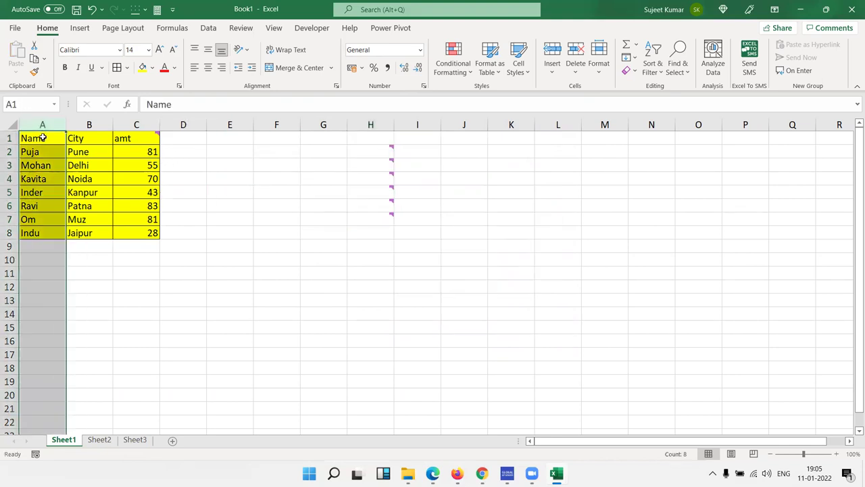
left_click(43, 136)
left_click(80, 28)
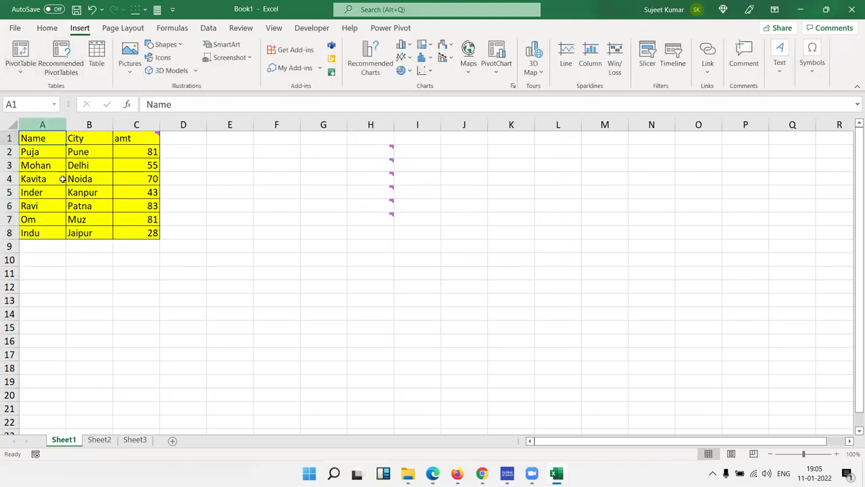
left_click(150, 230, "shift")
key("ctrl+c")
Paste the table at G9 with Paste Special 'All except borders'
key("ctrl+q")
right_click(316, 248)
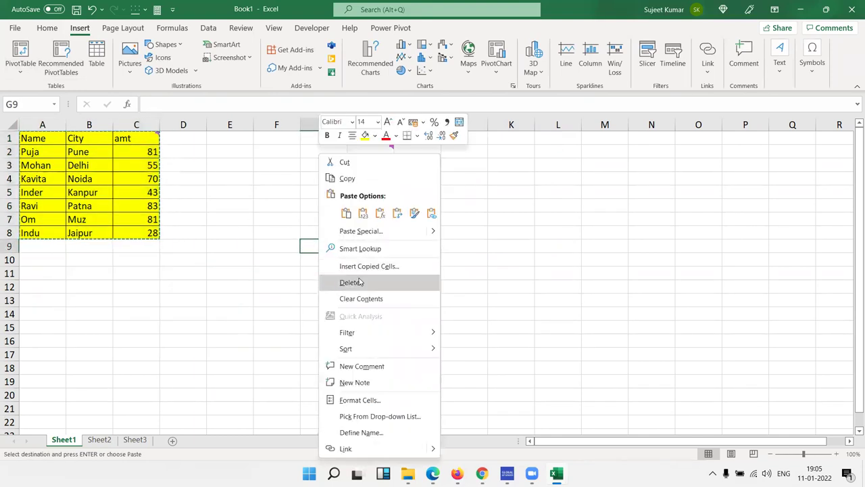
left_click(356, 231)
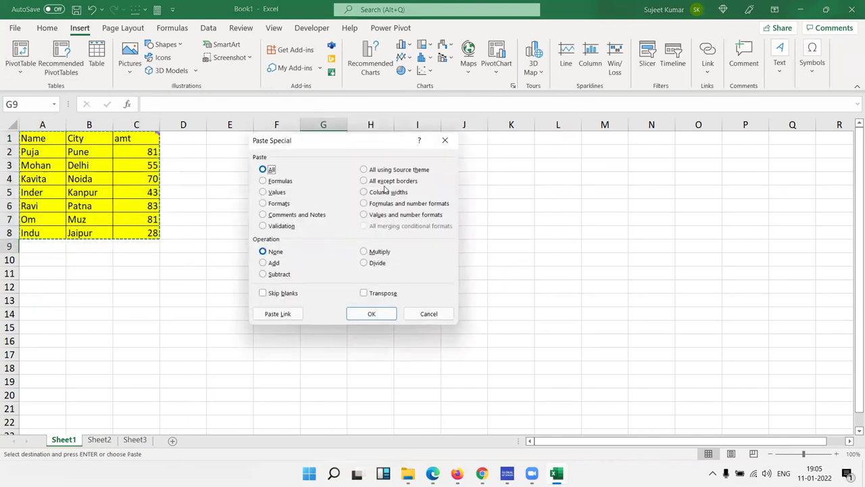
left_click(382, 181)
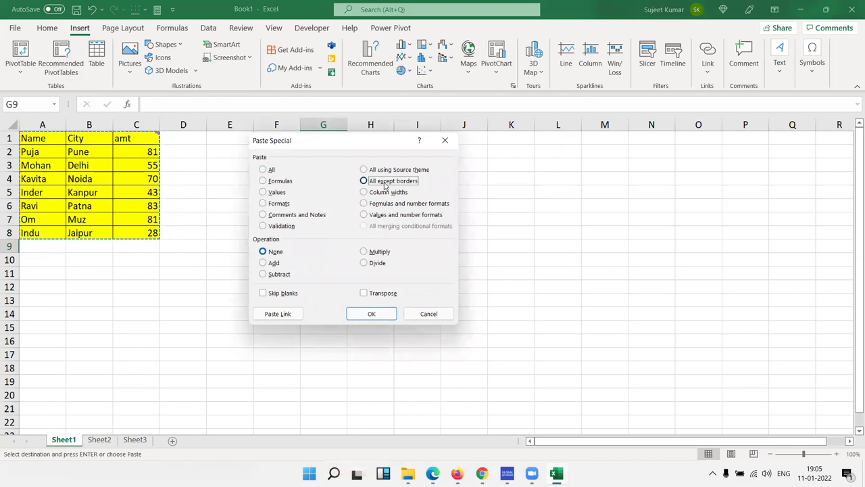
left_click(378, 314)
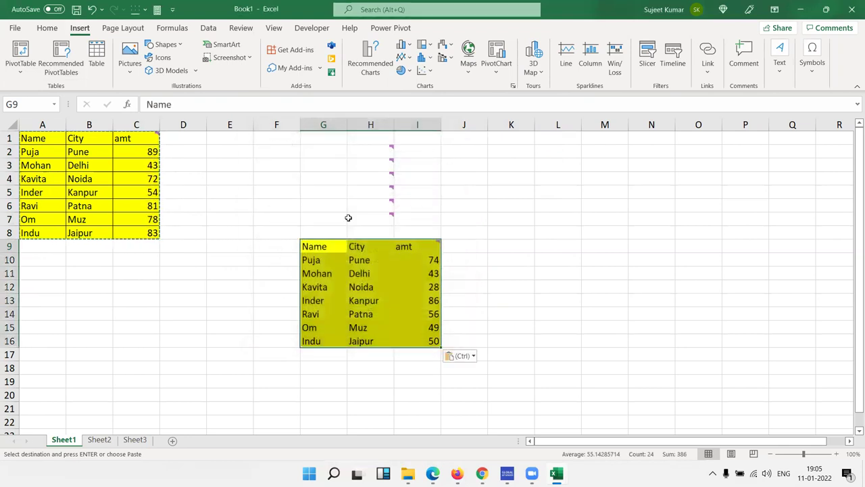
Clear everything from columns F through I
left_click_drag(277, 125, 434, 153)
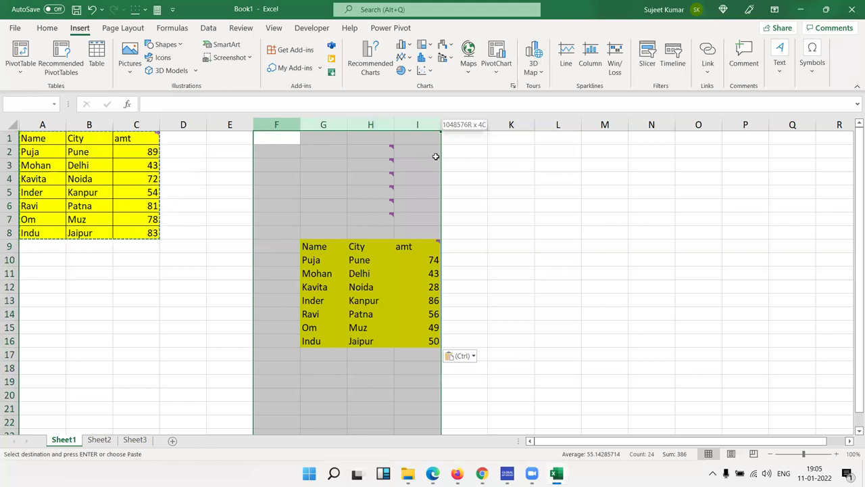
key("Escape")
key("Delete")
AutoFit columns A, B and C to their names, cities and amounts
left_click(244, 195)
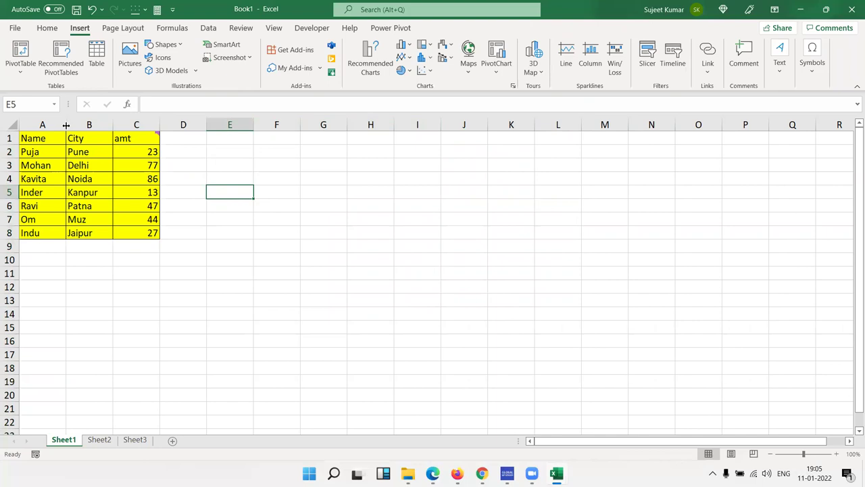
double_click(66, 125)
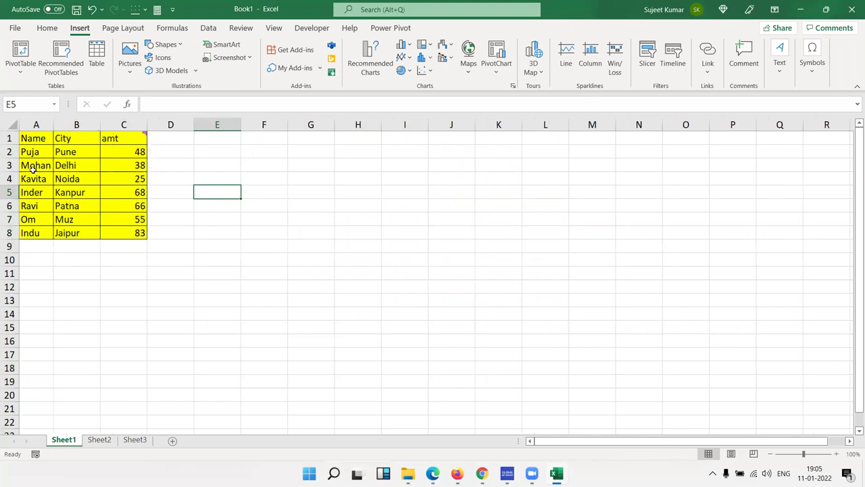
double_click(100, 125)
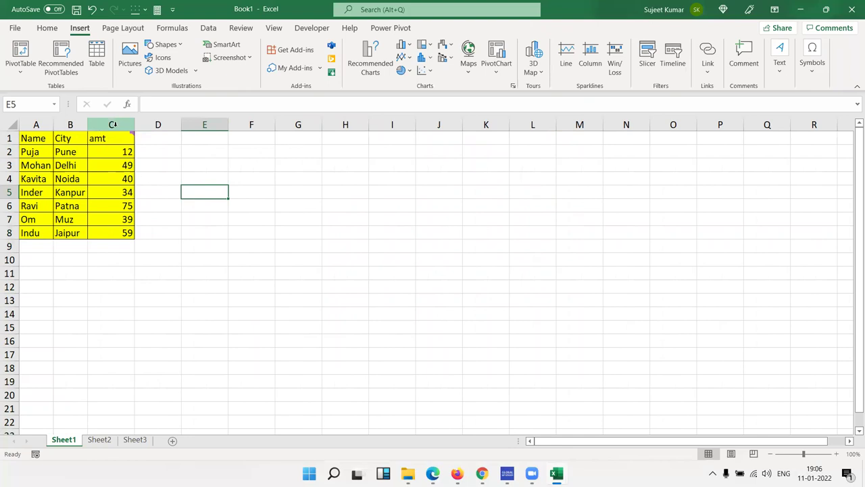
double_click(135, 125)
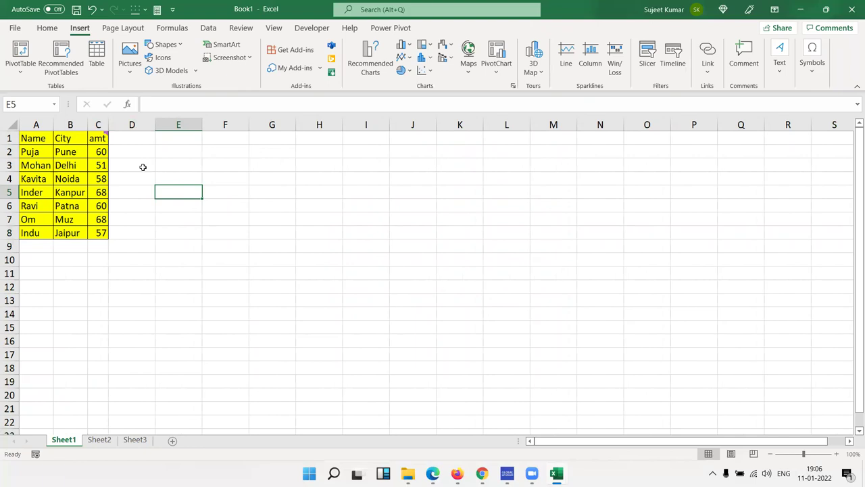
Copy A1:C8, paste only its column widths onto G–I, then paste the data into G1:I8
mouse_move(37, 139)
left_mouse_down()
mouse_move(73, 224)
mouse_move(102, 234)
left_mouse_up()
key("ctrl+c")
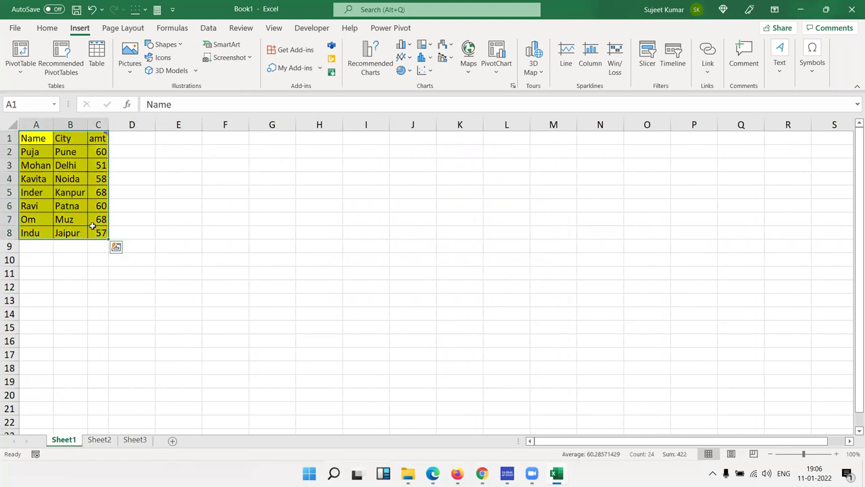
left_click(266, 138)
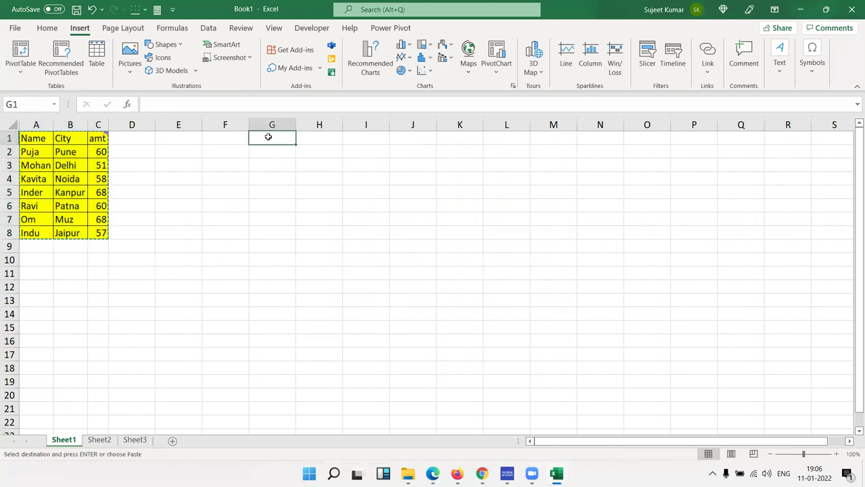
right_click(268, 138)
left_click(332, 215)
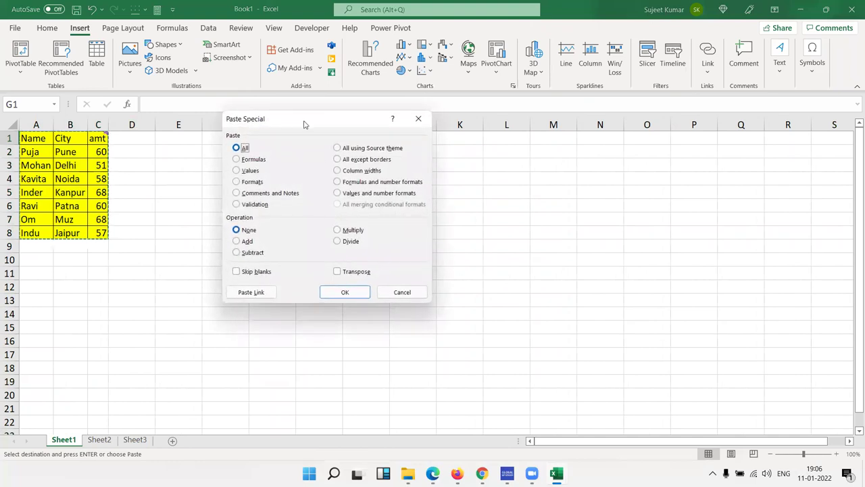
left_click_drag(308, 123, 550, 103)
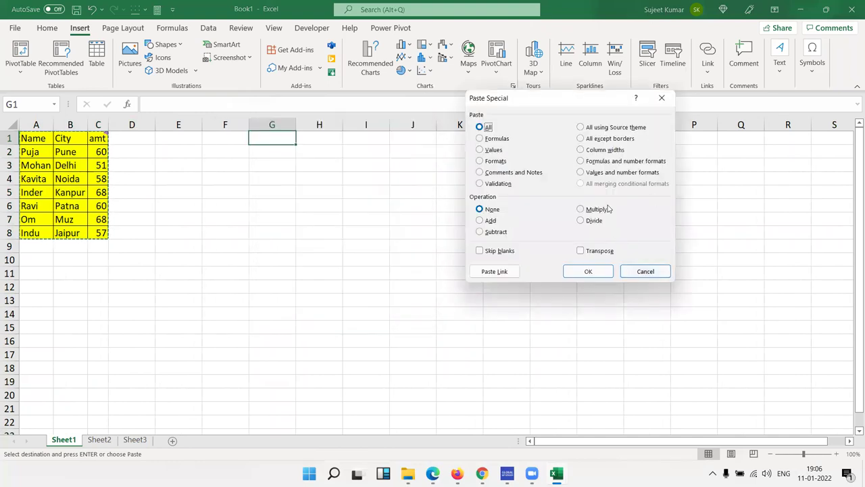
left_click(602, 150)
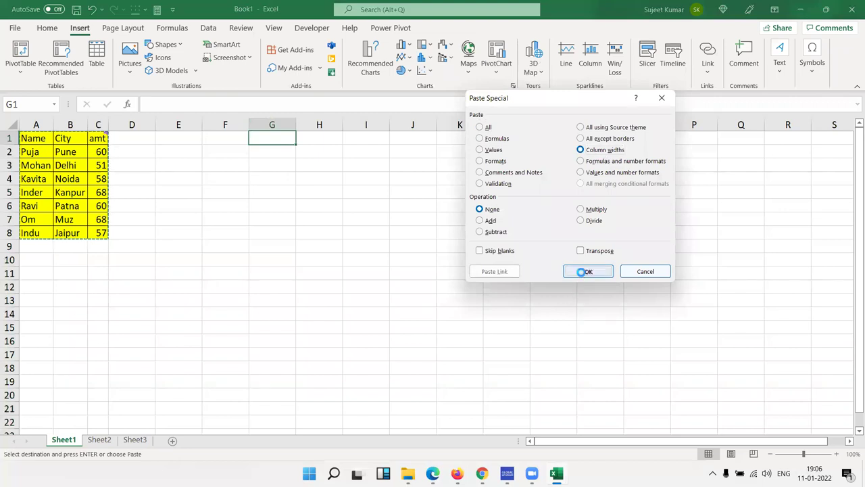
left_click(585, 270)
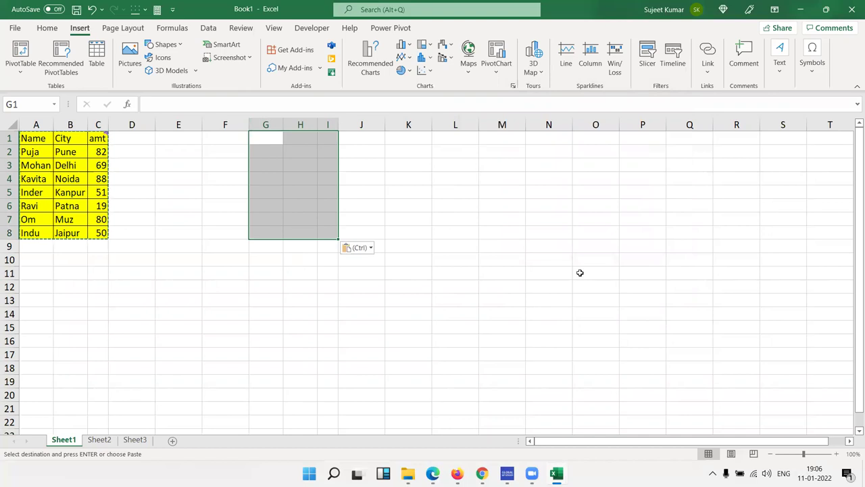
key("ctrl+v")
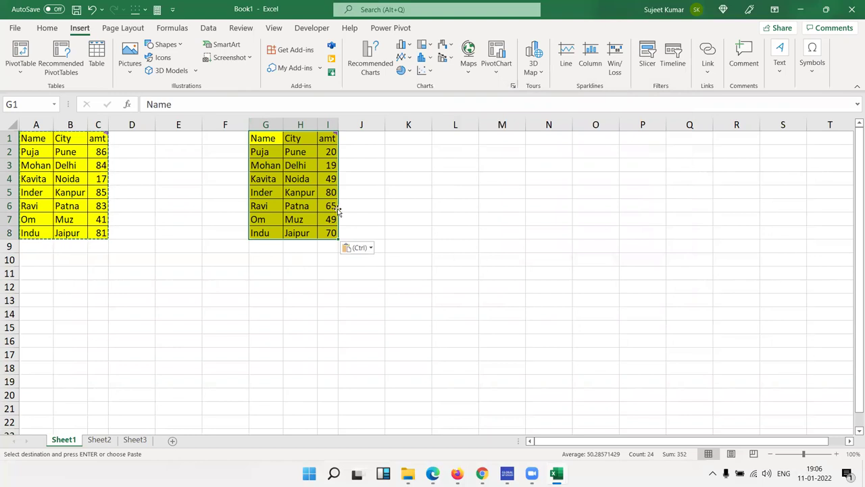
Paste the table into K1:M8 using Keep Source Column Widths
left_click(425, 141)
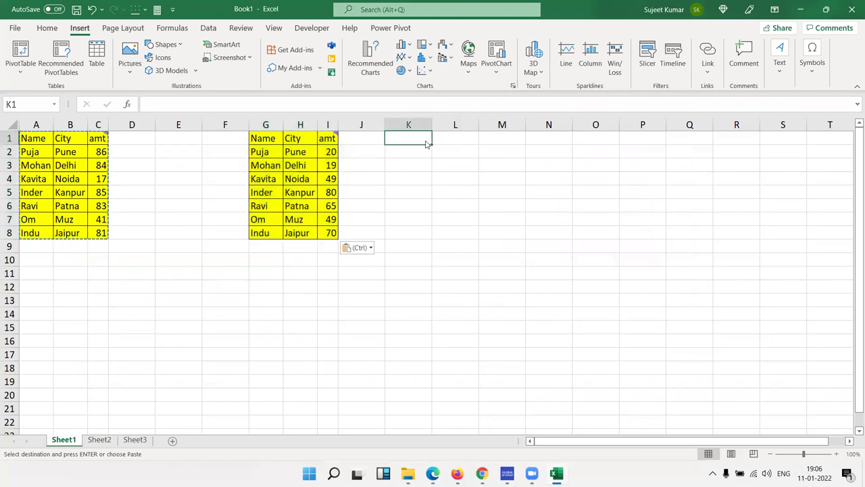
right_click(426, 143)
mouse_move(539, 219)
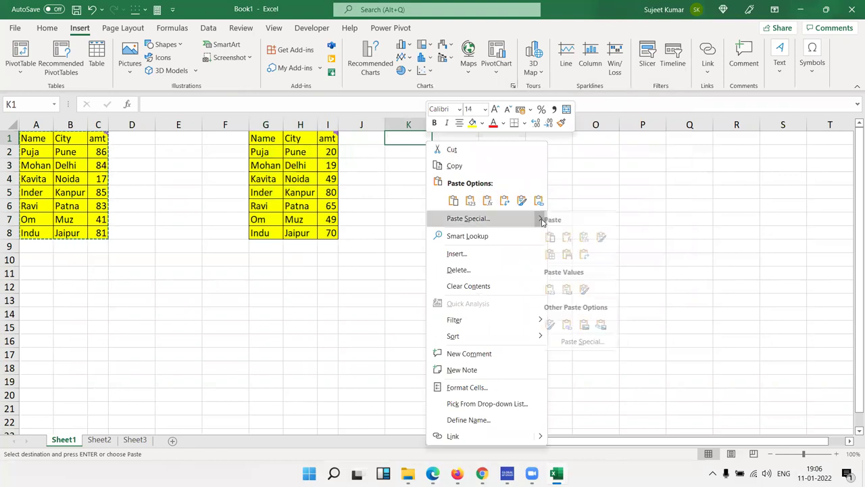
left_click(574, 255)
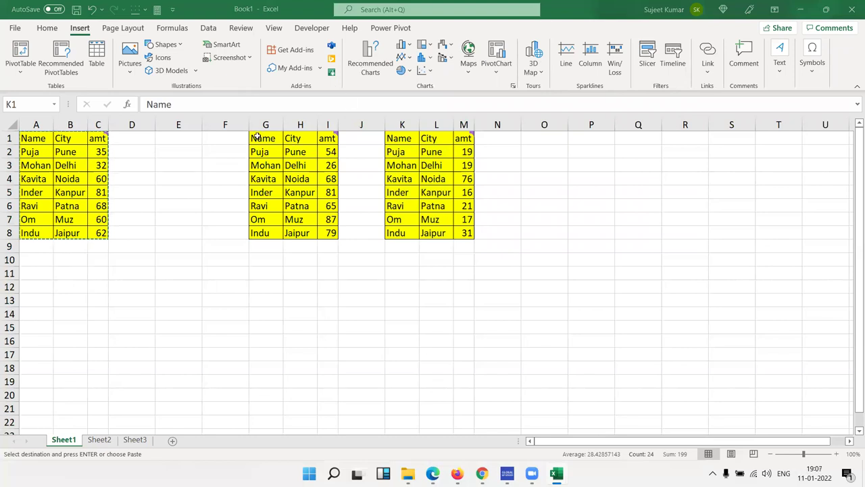
Delete columns G through M holding the copied tables
left_click_drag(266, 124, 467, 125)
right_click(473, 126)
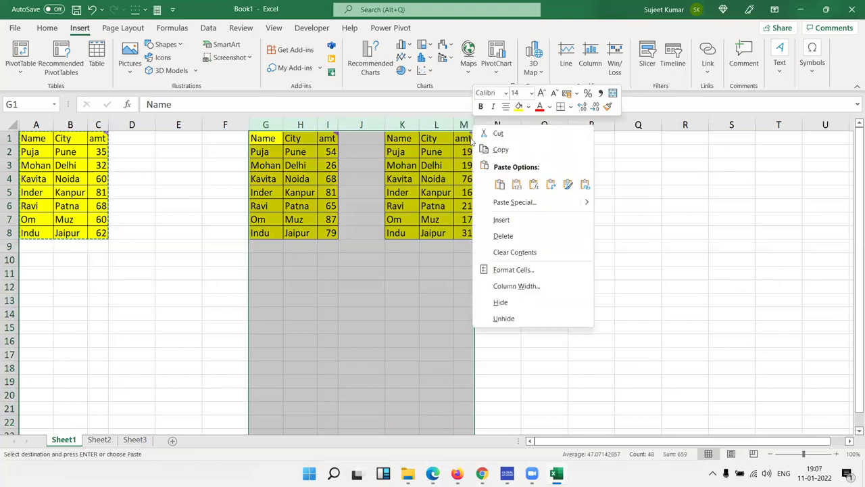
left_click(502, 237)
left_click(228, 178)
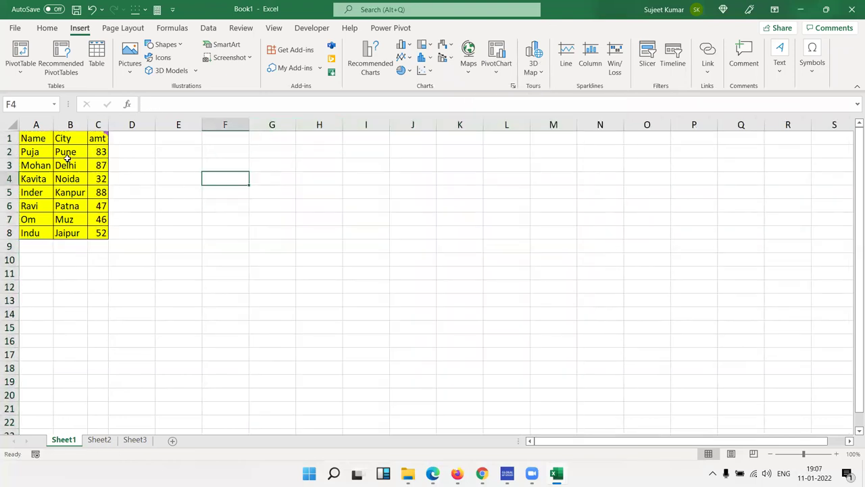
Add a Date header in D1 and fill dates 07-Jan through 13-Jan down D2:D8
left_click_drag(49, 144, 98, 232)
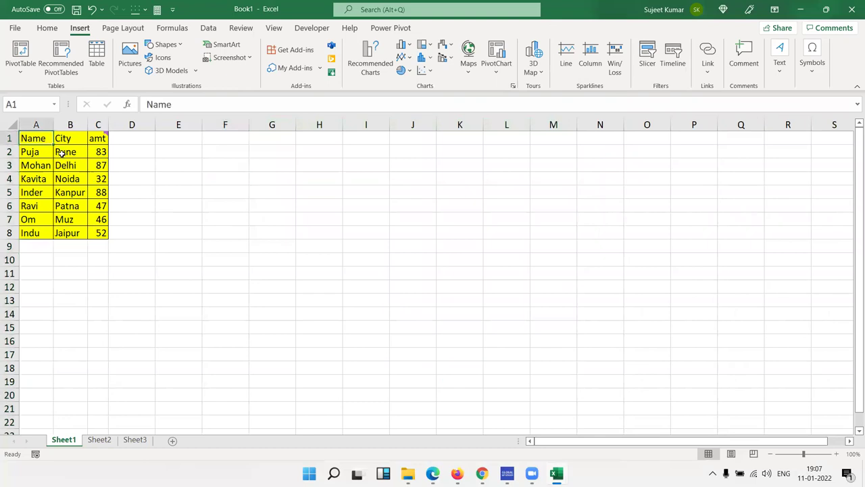
left_click(115, 138)
type("Date")
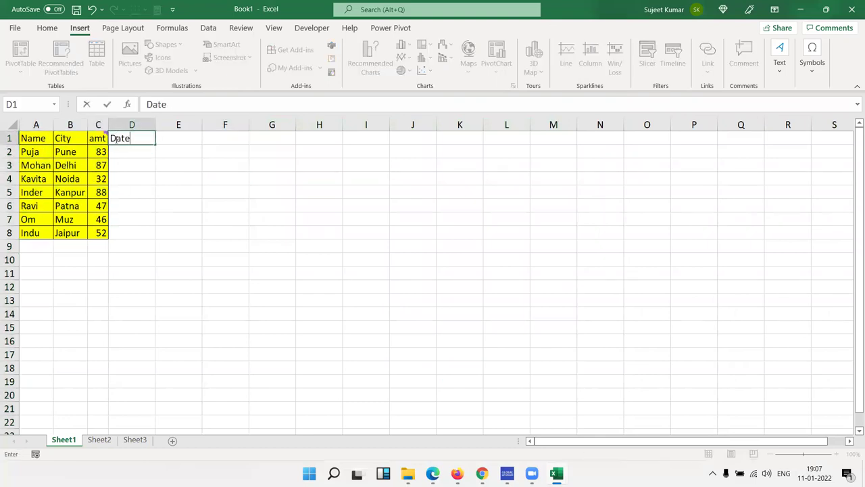
key("Return")
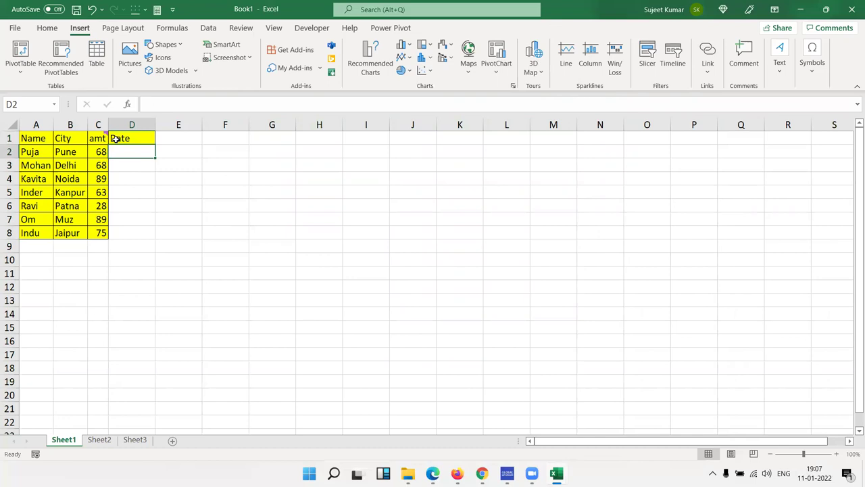
type("7/")
left_click(153, 155)
left_click(160, 164)
left_click(154, 156)
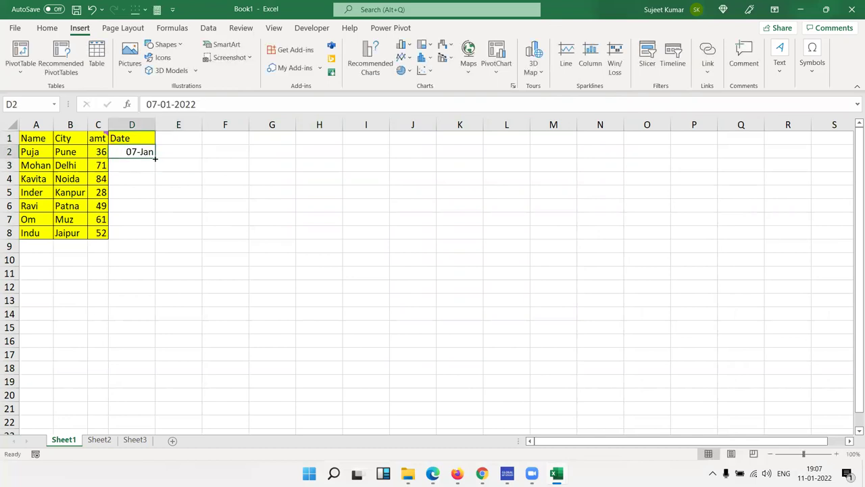
left_click_drag(153, 156, 155, 237)
Give the date cells a yellow fill and copy D2:D8
left_click(54, 31)
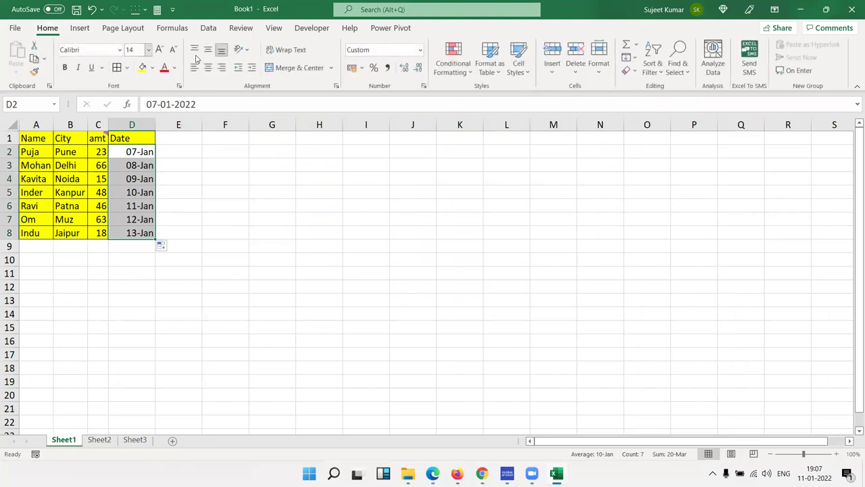
left_click(142, 68)
key("ctrl+c")
Paste the dates into H2:H8 as values only, showing serials 44568–44574
right_click(317, 153)
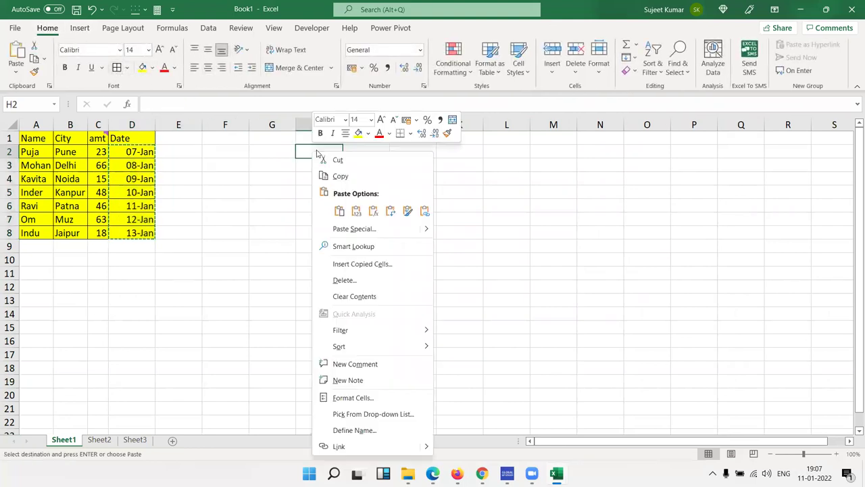
left_click(350, 228)
left_click(271, 182)
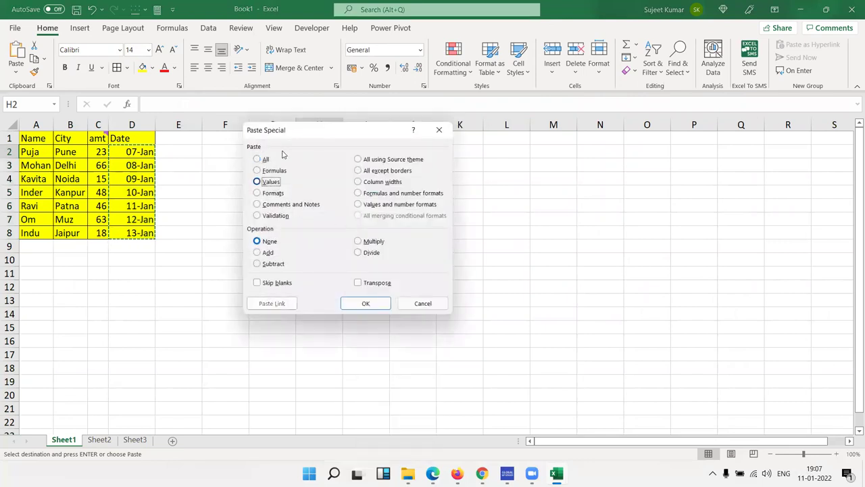
left_click_drag(289, 136, 395, 136)
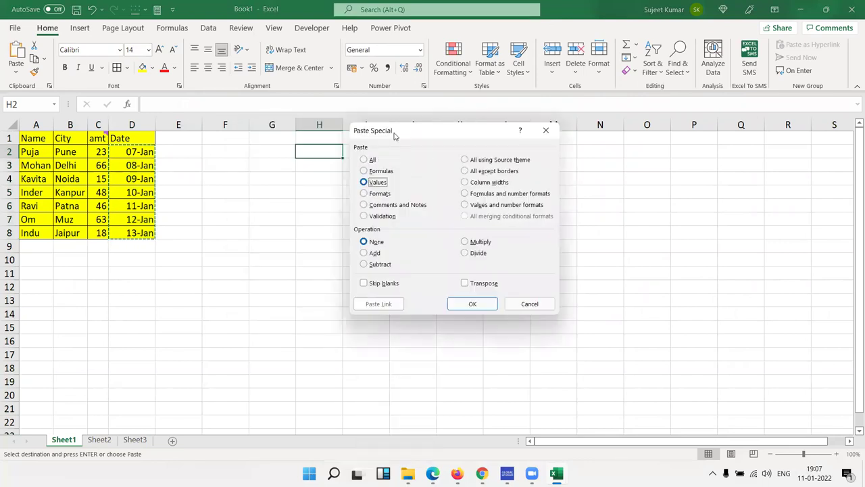
left_click(475, 303)
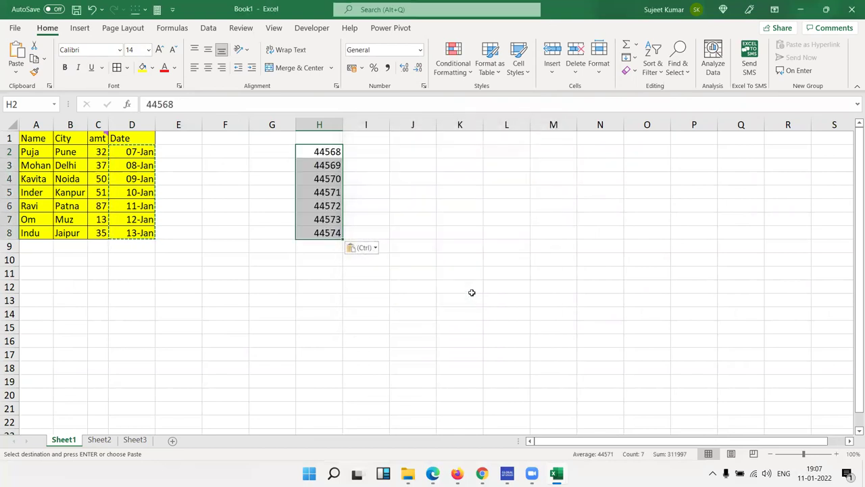
key("Up")
key("Down")
key("Down")
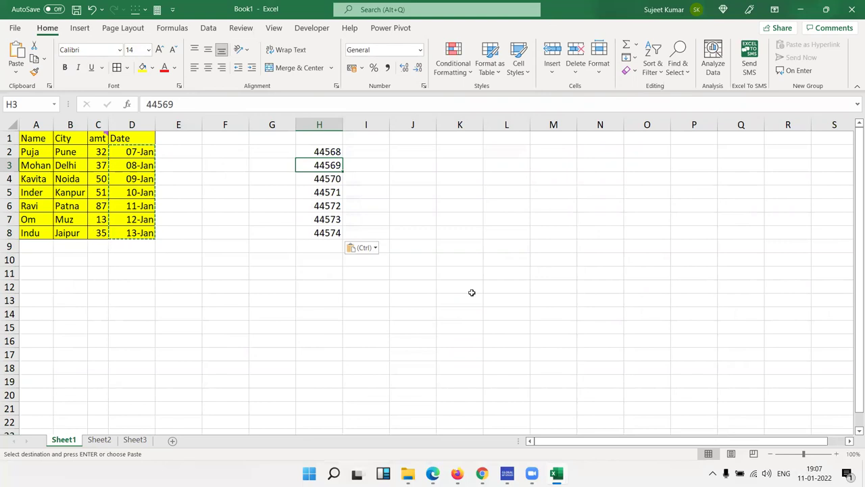
left_click(255, 276)
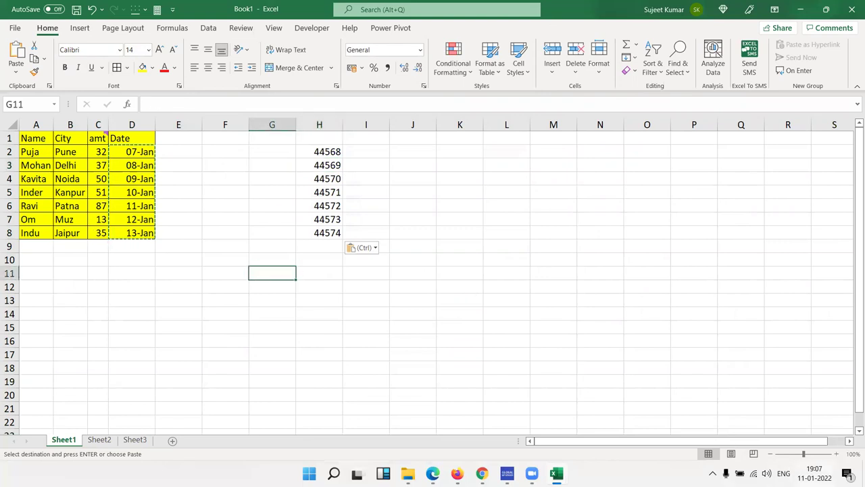
Enter 11/1/2022 in G11 and switch it to General format, showing 44572
mouse_move(814, 473)
type("11/1")
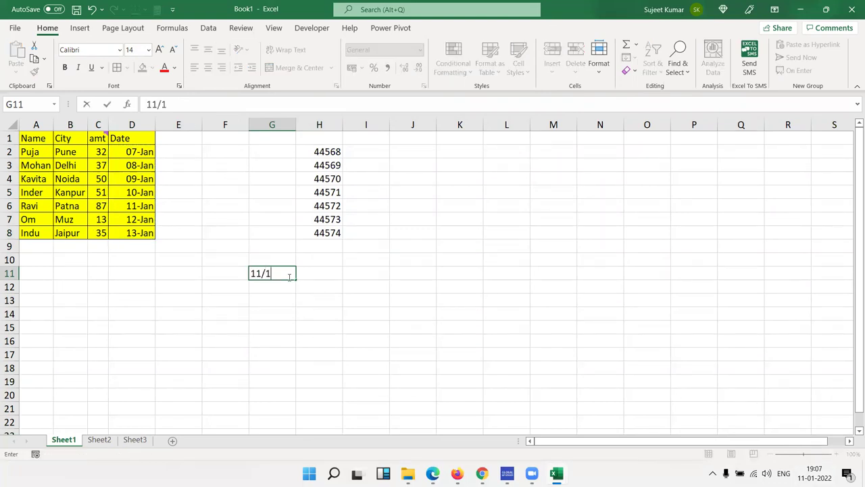
type("/")
type("2022")
key("Return")
left_click(288, 276)
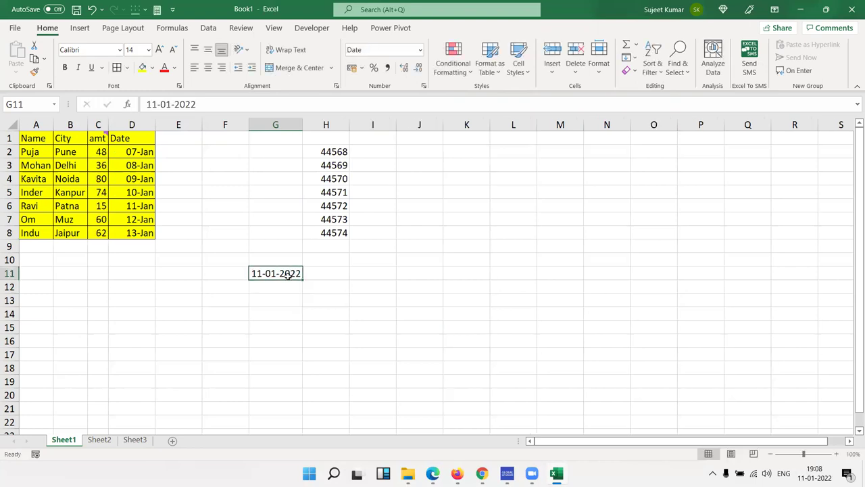
key("ctrl+shift+grave")
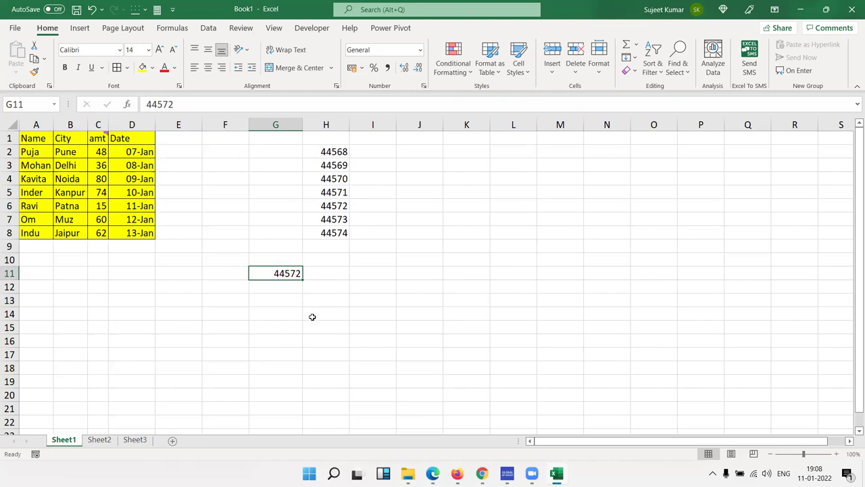
left_click(419, 50)
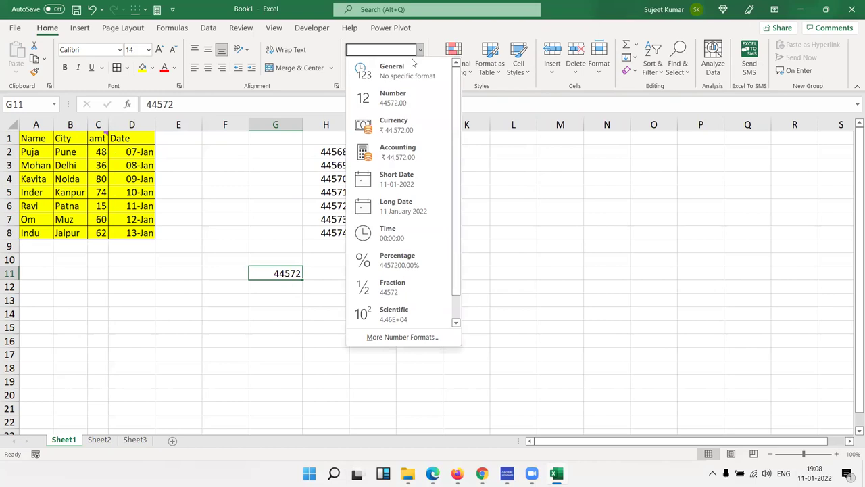
left_click(409, 65)
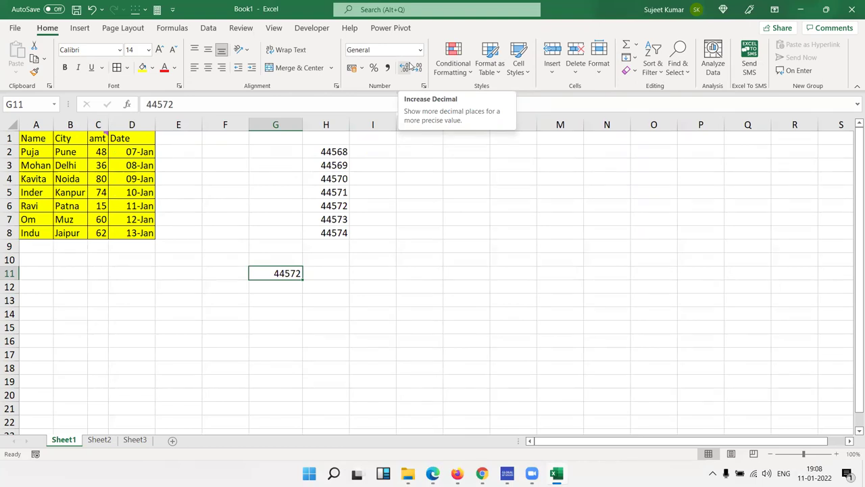
left_click(305, 270)
left_click(288, 273)
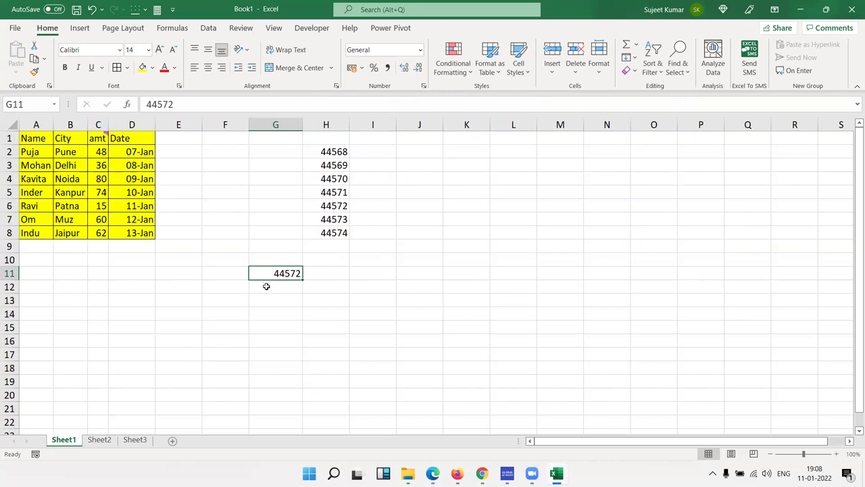
Enter 1 in I11 and format the cell as Short Date
key("Right")
key("Right")
type("1")
key("Return")
key("Up")
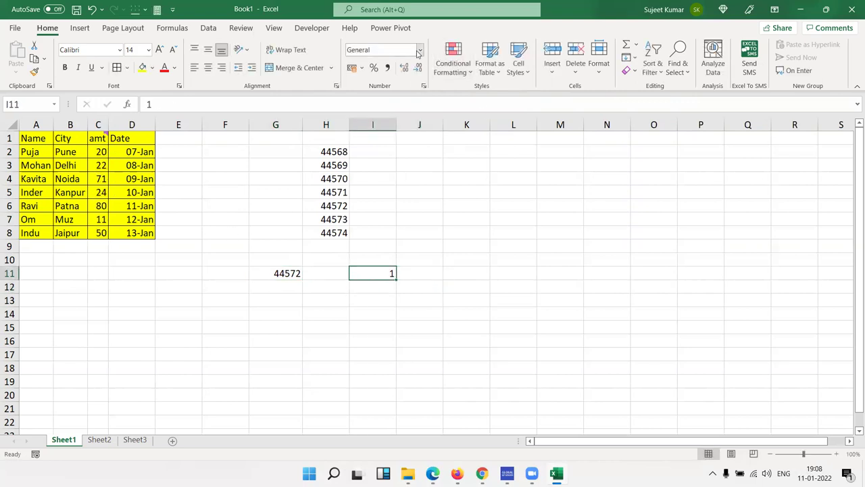
left_click(418, 51)
left_click(410, 186)
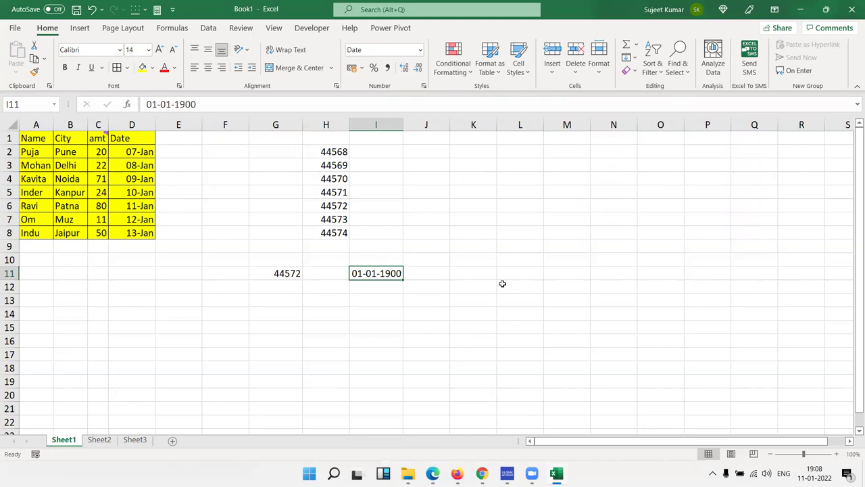
Try serials 36, 367 and 44572 in I11, ending on 11-01-2022
type("36")
key("Return")
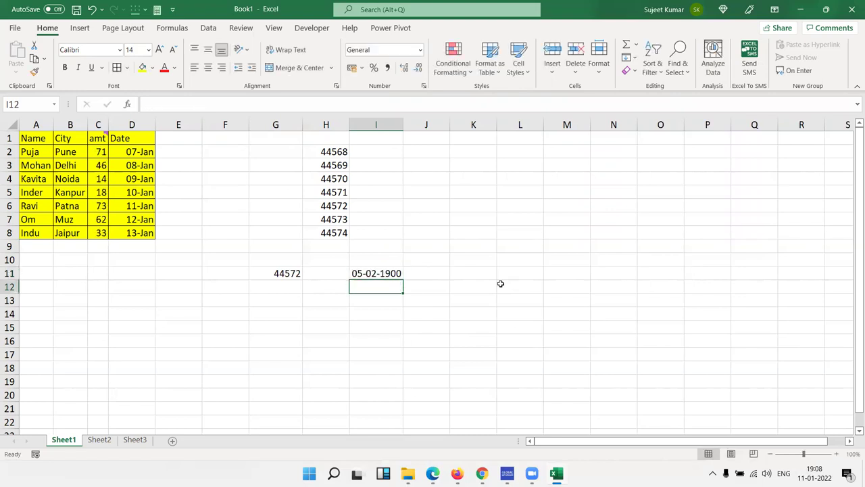
key("Up")
type("367")
key("Return")
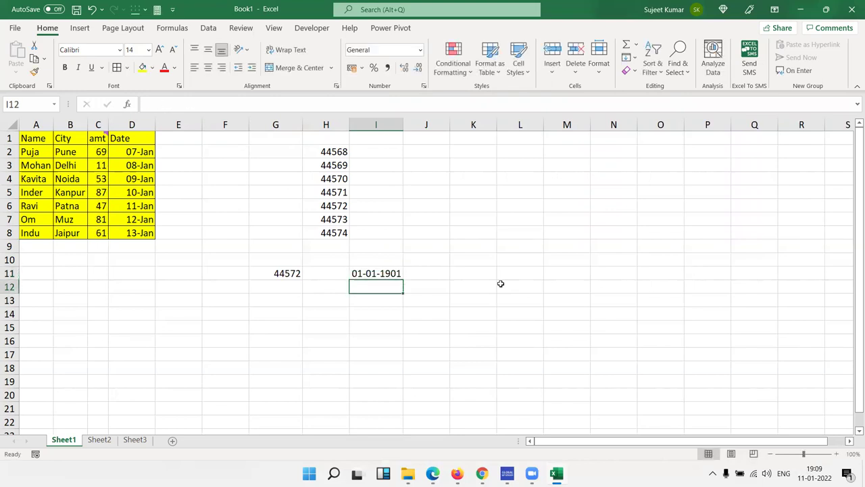
key("Up")
type("44572")
key("Return")
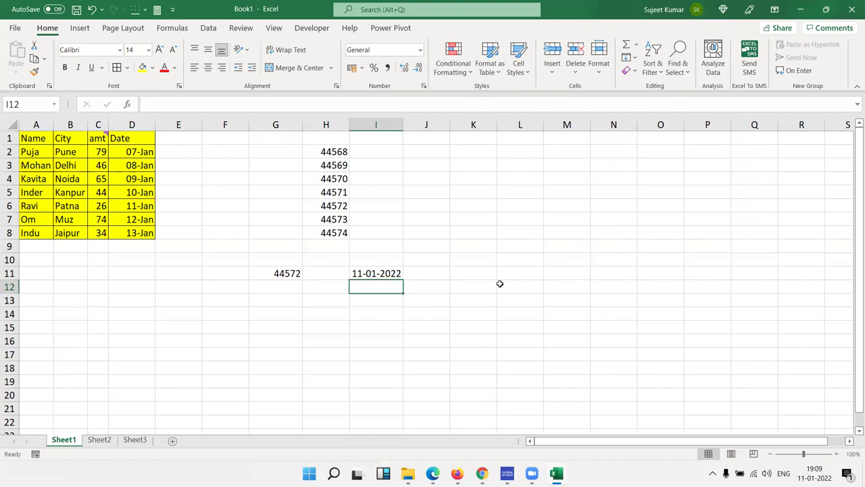
Enter 1-JAN-20 in G13 and =G13+20 in H13, giving 21-Jan-20
key("Down")
key("Down")
key("Left")
key("Left")
key("Up")
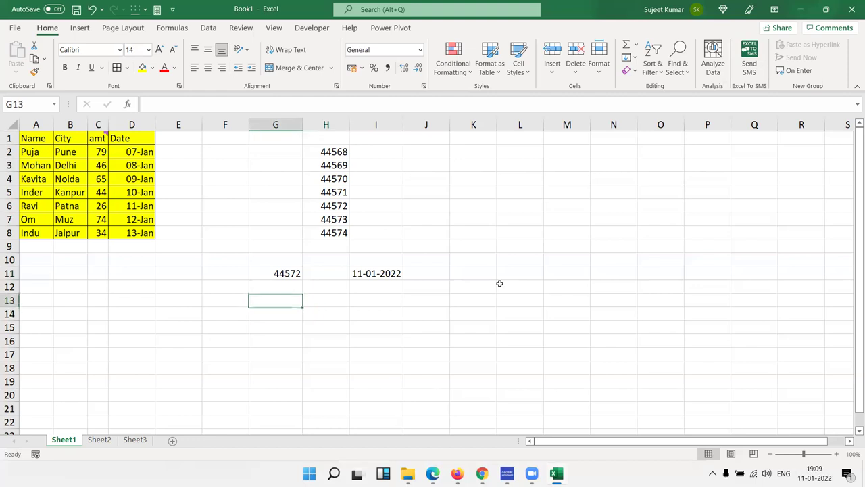
type("1-")
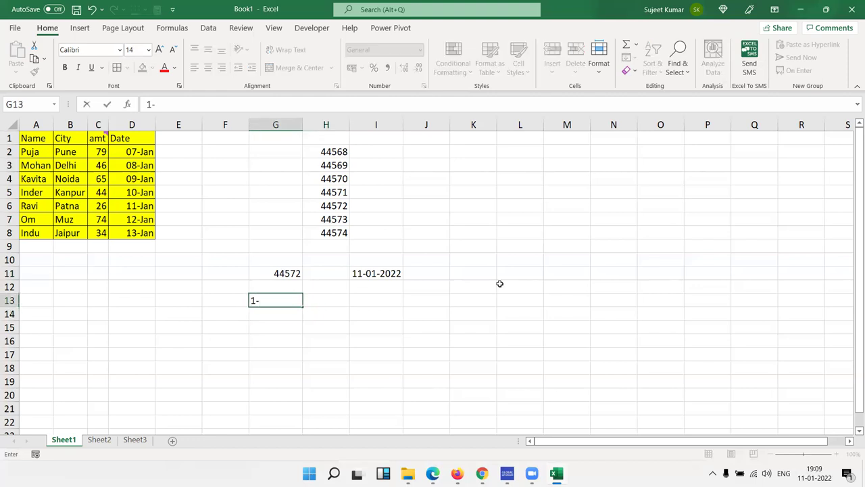
type("JAN-20")
key("Tab")
type("=")
key("Left")
type("+2")
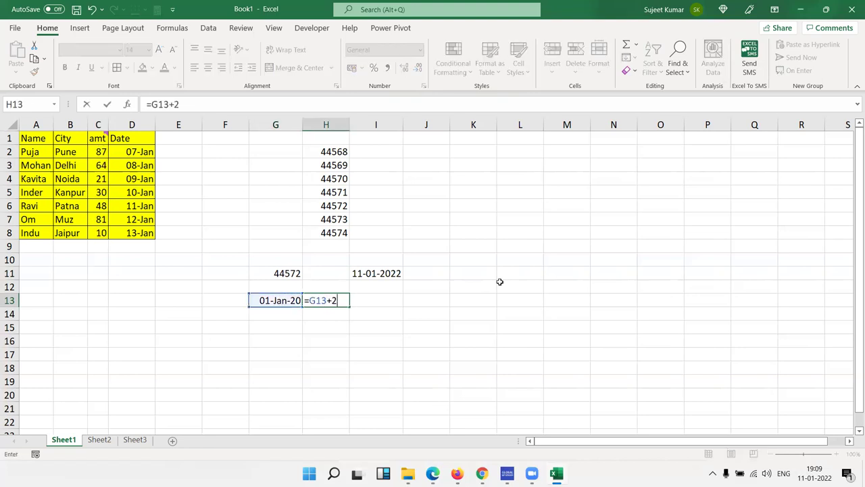
type("0")
key("Tab")
Enter text 1asd in G15 and =G15+20 in H15, producing #VALUE!
key("Down")
key("Down")
key("Left")
key("Left")
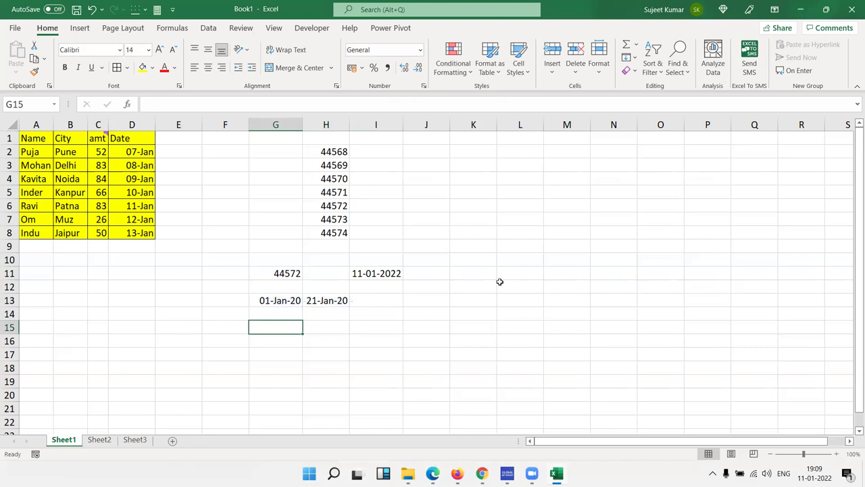
type("1asd")
key("Tab")
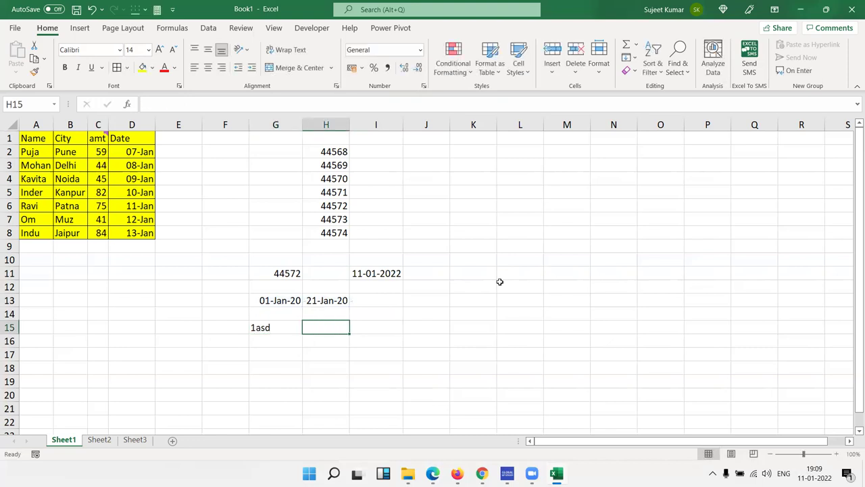
type("=")
key("Left")
type("+20")
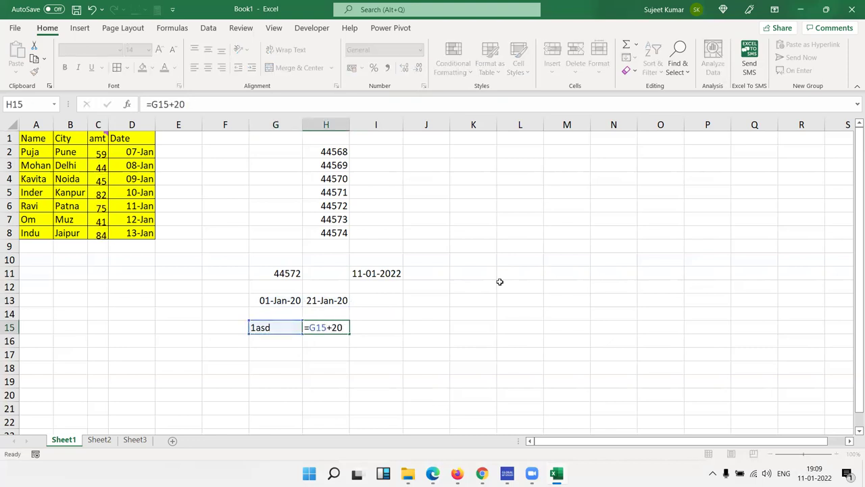
key("Return")
Set G13 to General format so it shows serial 43831
key("Up")
key("Up")
key("Up")
key("Left")
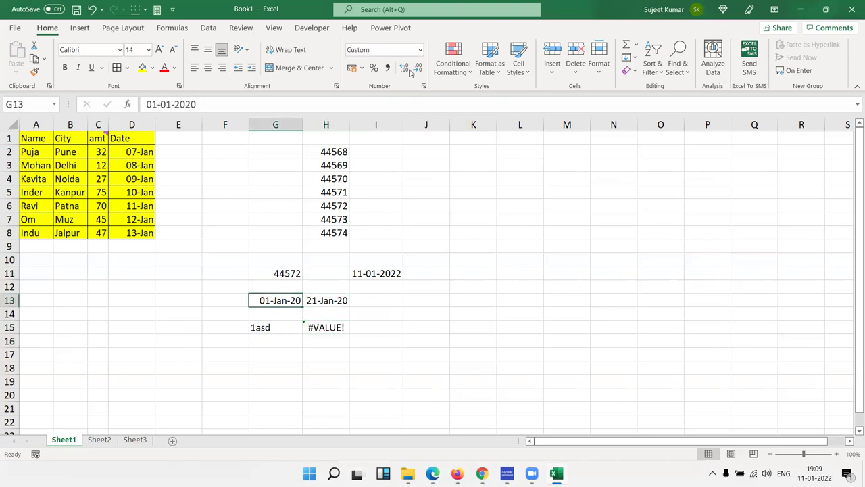
left_click(420, 49)
left_click(406, 71)
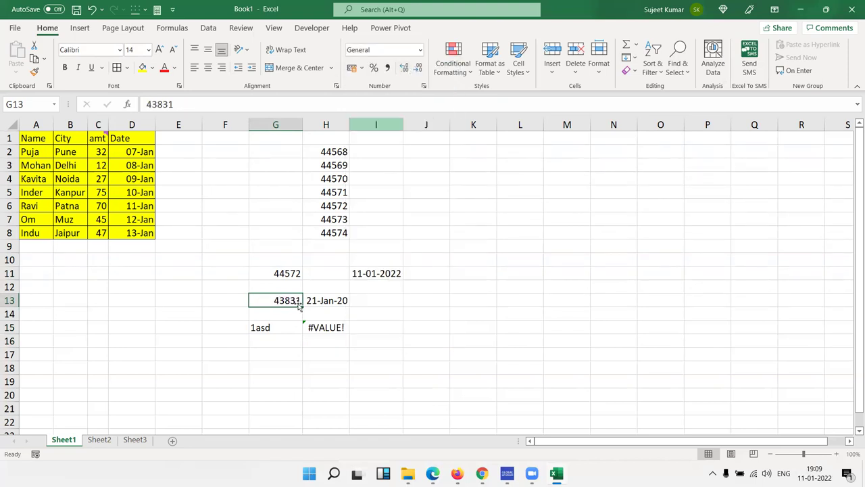
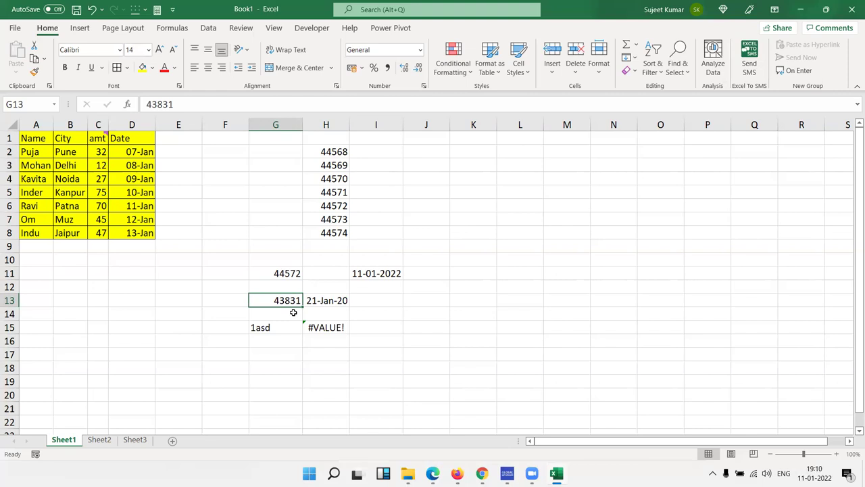
Inspect the formula behind cell H13
left_click(309, 302)
left_click(266, 302)
left_click(340, 299)
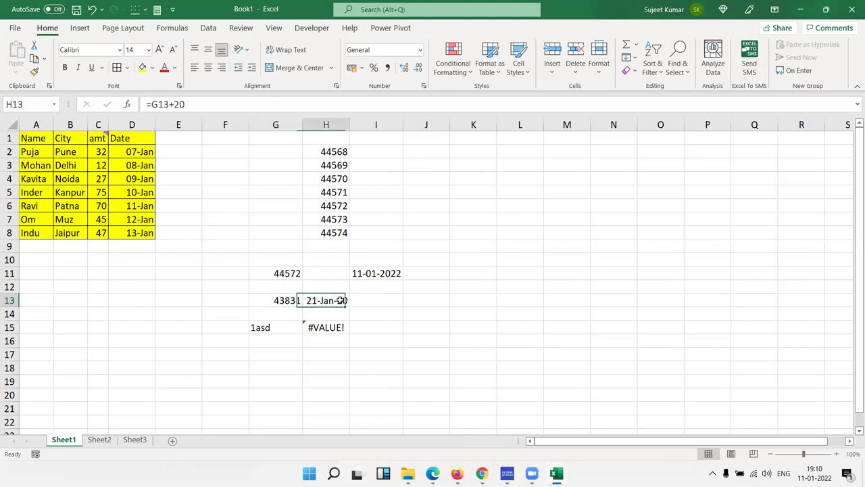
Copy D1:D8 and paste only its values into I1, giving serial numbers 44568–44574
left_click_drag(120, 140, 125, 235)
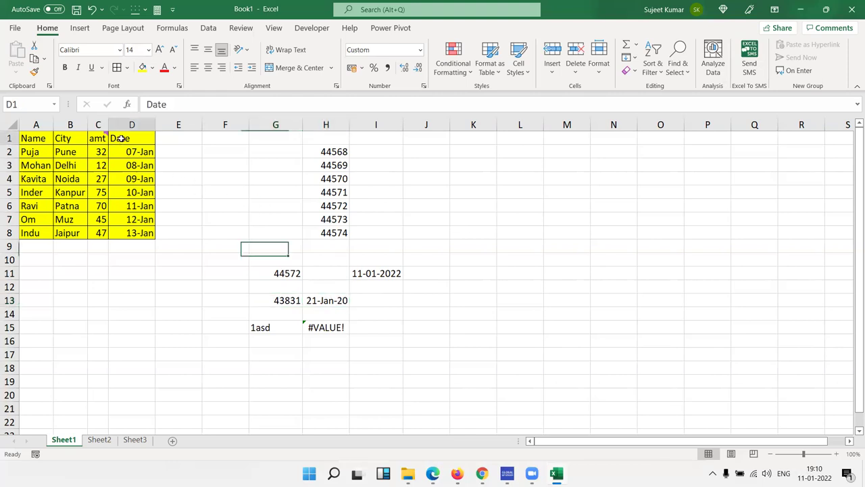
key("ctrl+c")
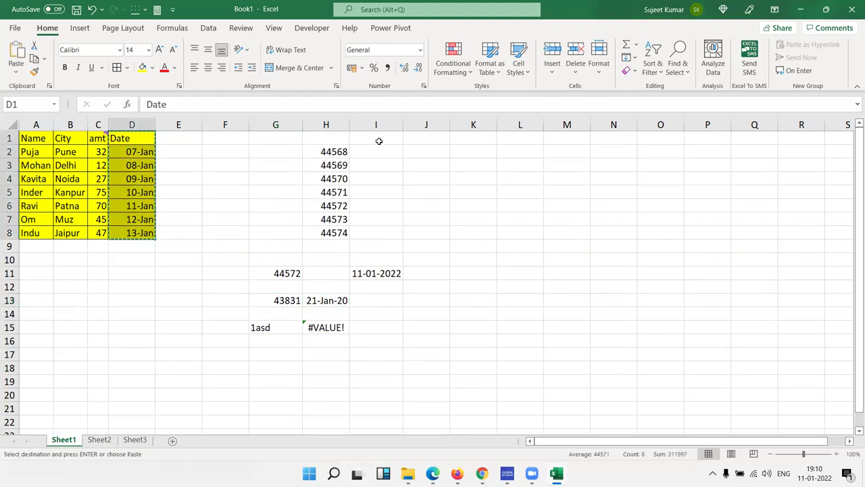
right_click(378, 139)
left_click(419, 219)
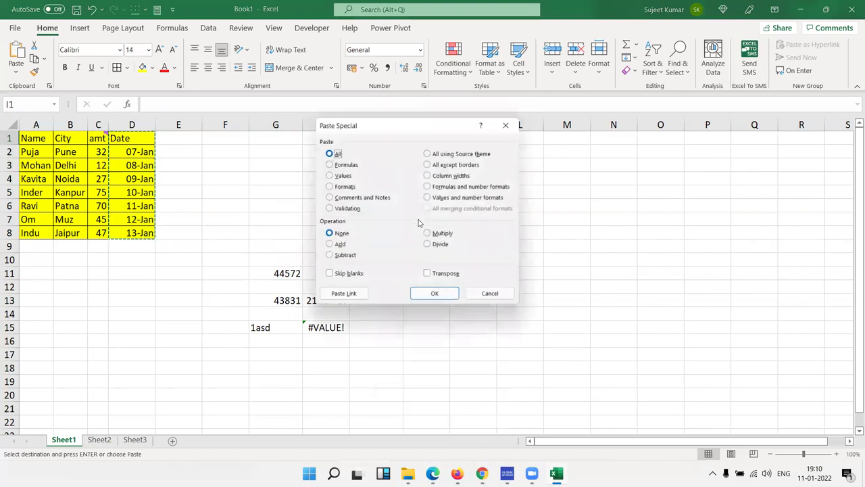
left_click(342, 175)
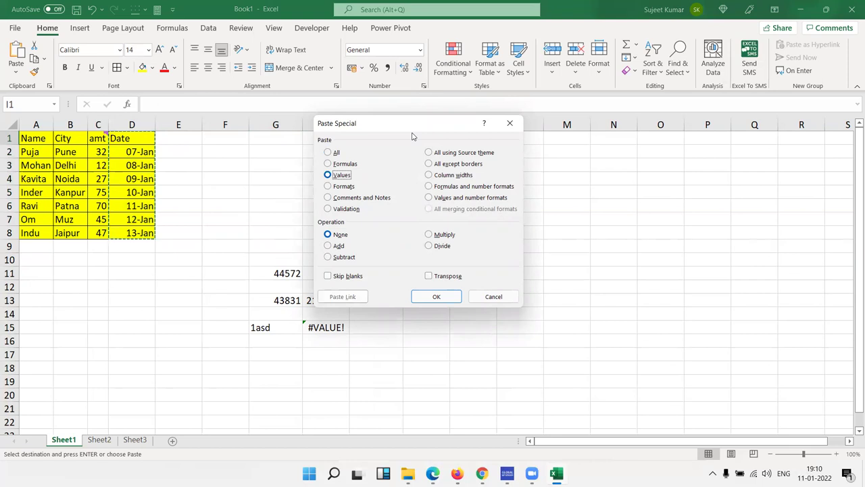
left_click_drag(406, 130, 504, 137)
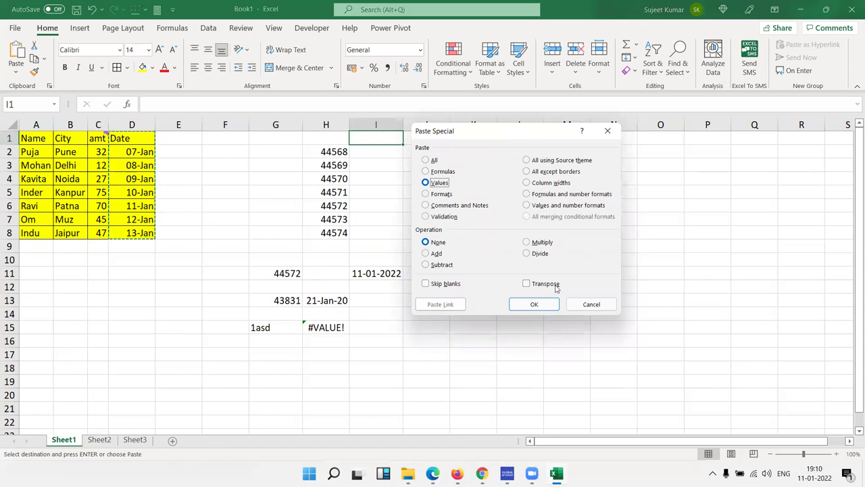
left_click(532, 305)
Paste the copied dates into J1 as values and number formats, then select J2:J8 showing 07-Jan to 13-Jan
right_click(428, 142)
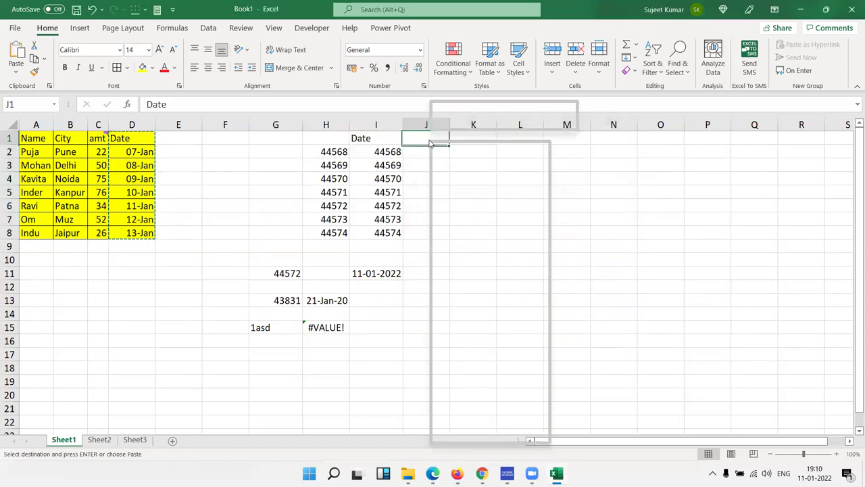
left_click(464, 218)
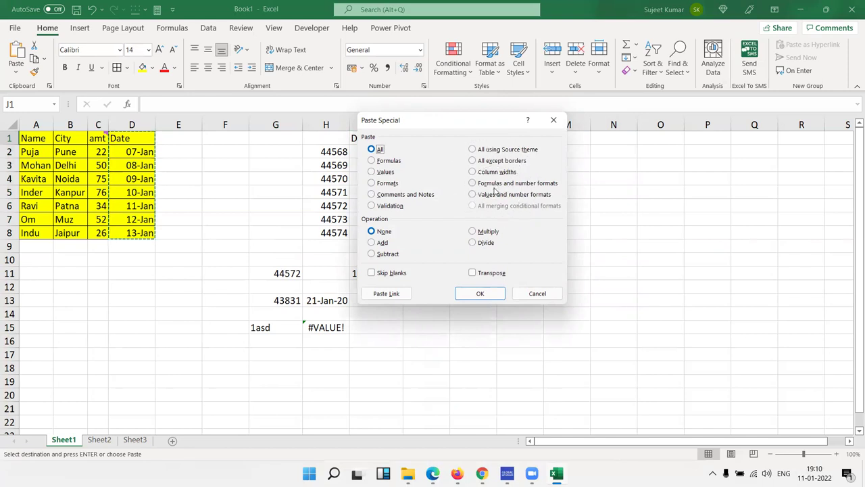
left_click(490, 194)
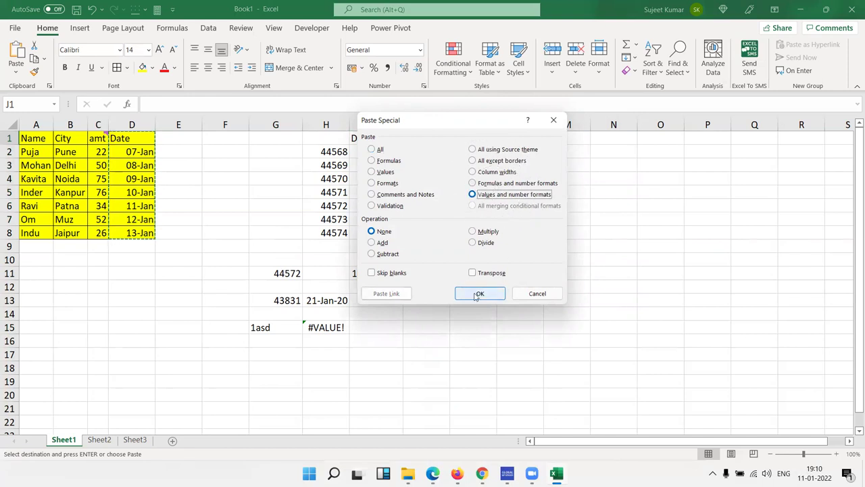
left_click(479, 293)
left_click(417, 150)
mouse_move(417, 151)
left_mouse_down()
mouse_move(426, 231)
mouse_move(414, 150)
mouse_move(416, 224)
left_mouse_up()
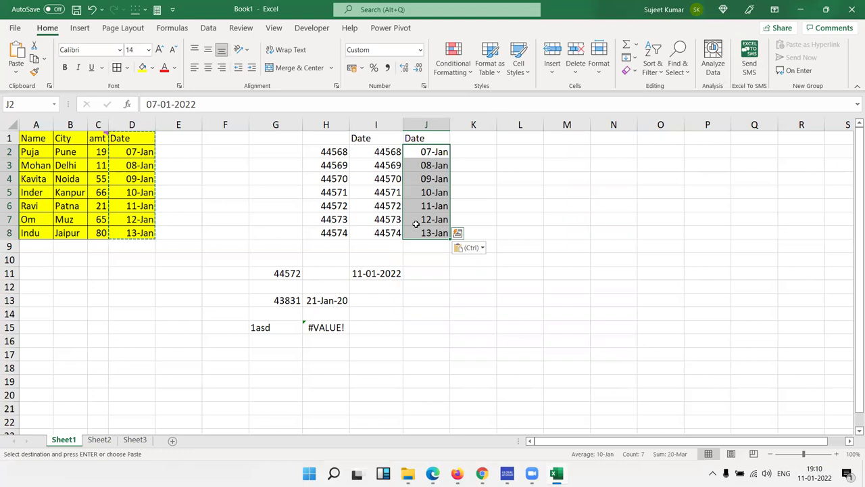
Compare the dates in J2:J8 with the serial numbers in columns H and I
left_click(413, 193)
left_click(427, 231)
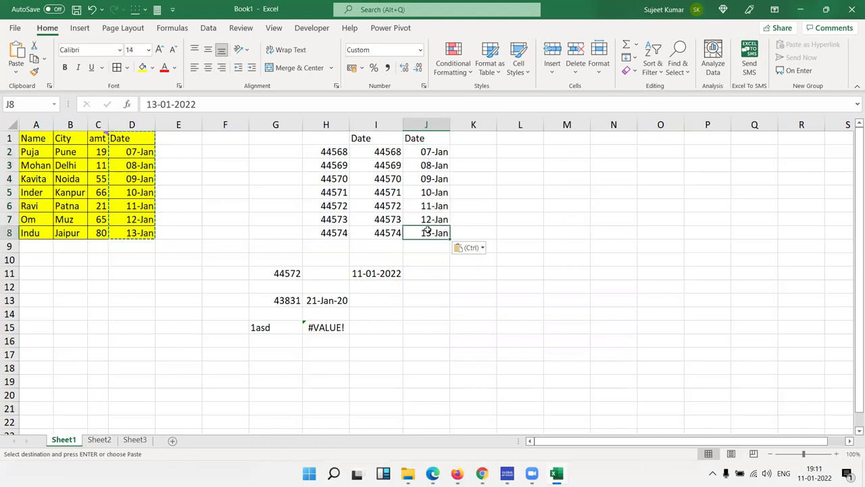
left_click_drag(427, 230, 344, 152)
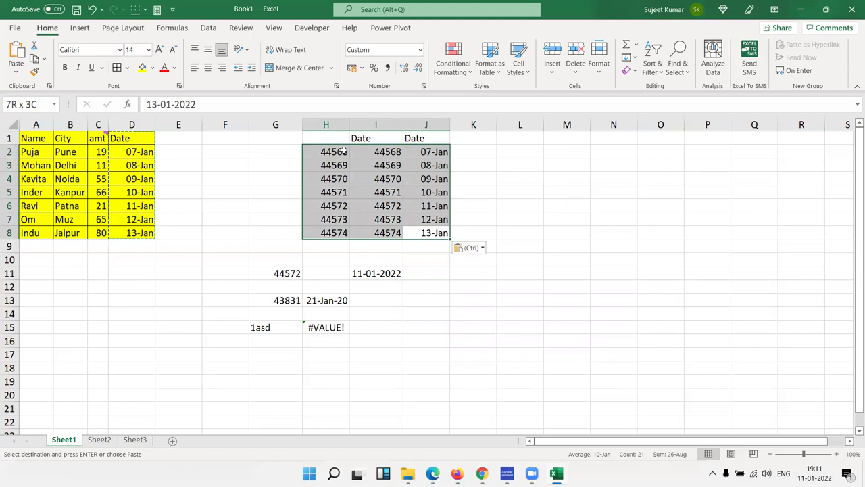
left_click(431, 164)
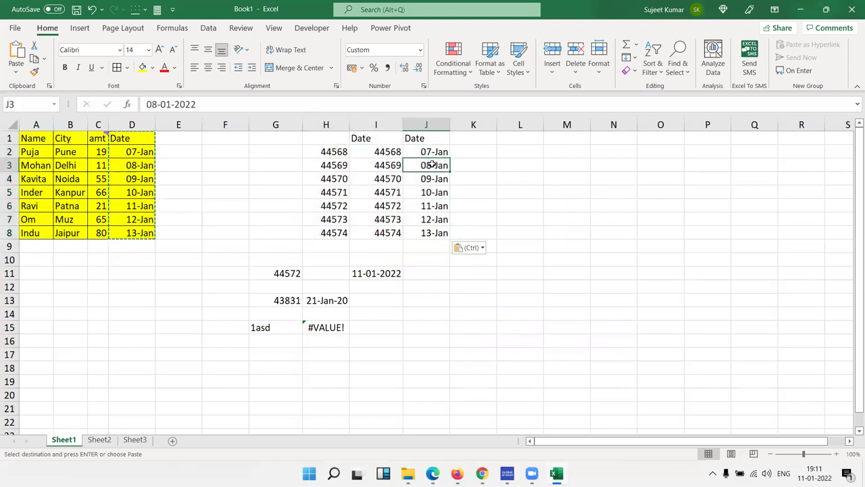
left_click(436, 154)
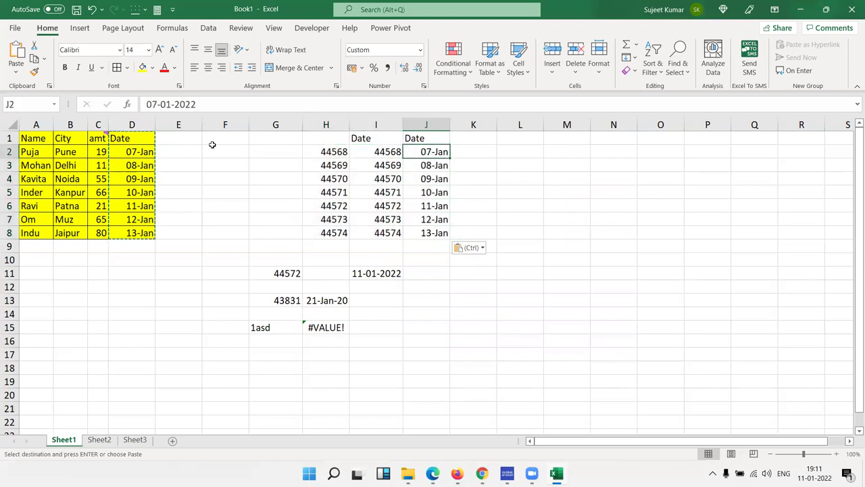
Select F1:K16 and delete its contents
left_click_drag(216, 140, 437, 327)
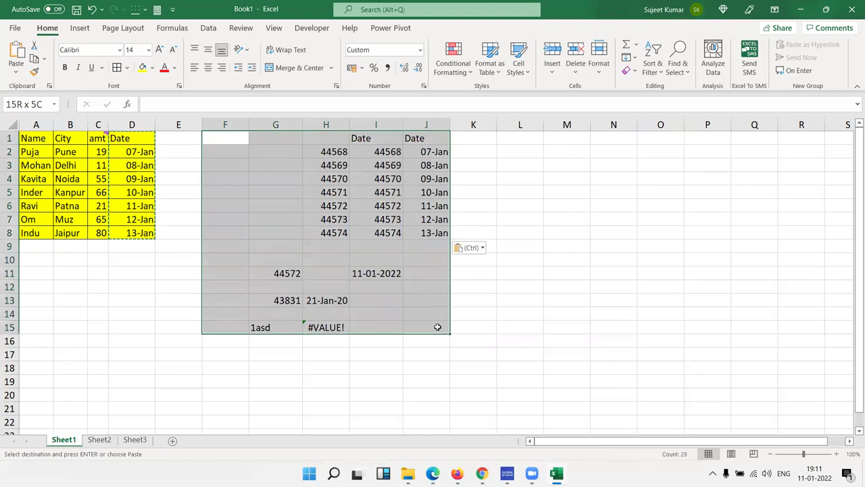
left_click_drag(438, 327, 475, 336)
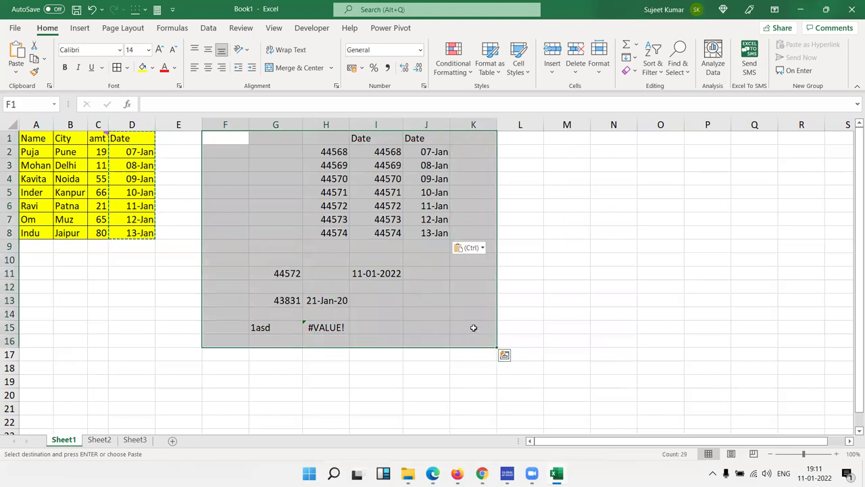
key("Delete")
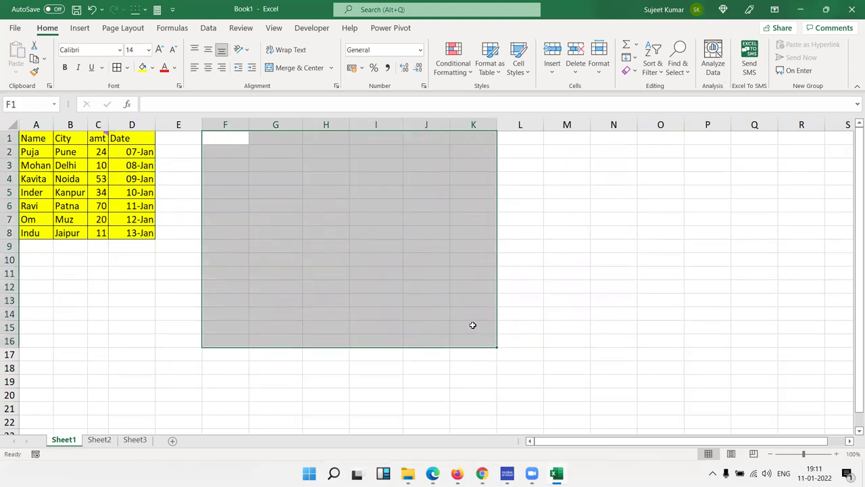